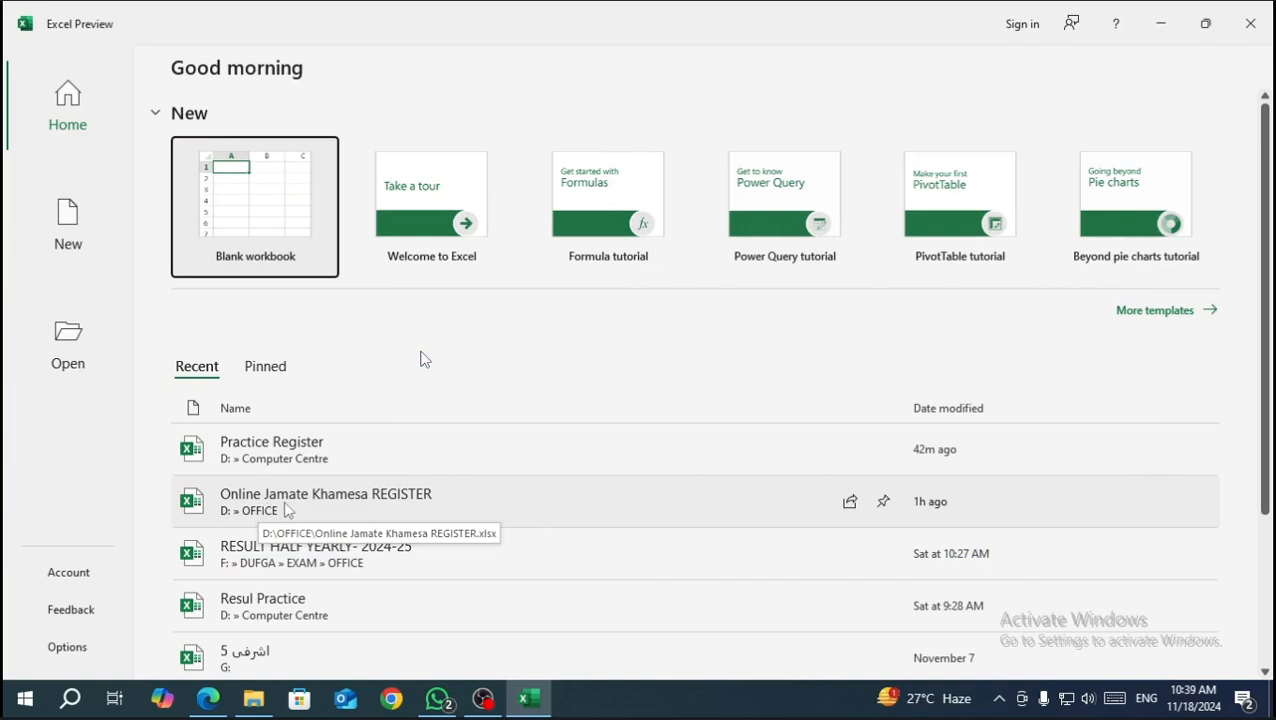
Open the recent workbook Practice Register and show its November 2024 attendance table.
{"action": "left_click", "coordinate": [276, 449]}
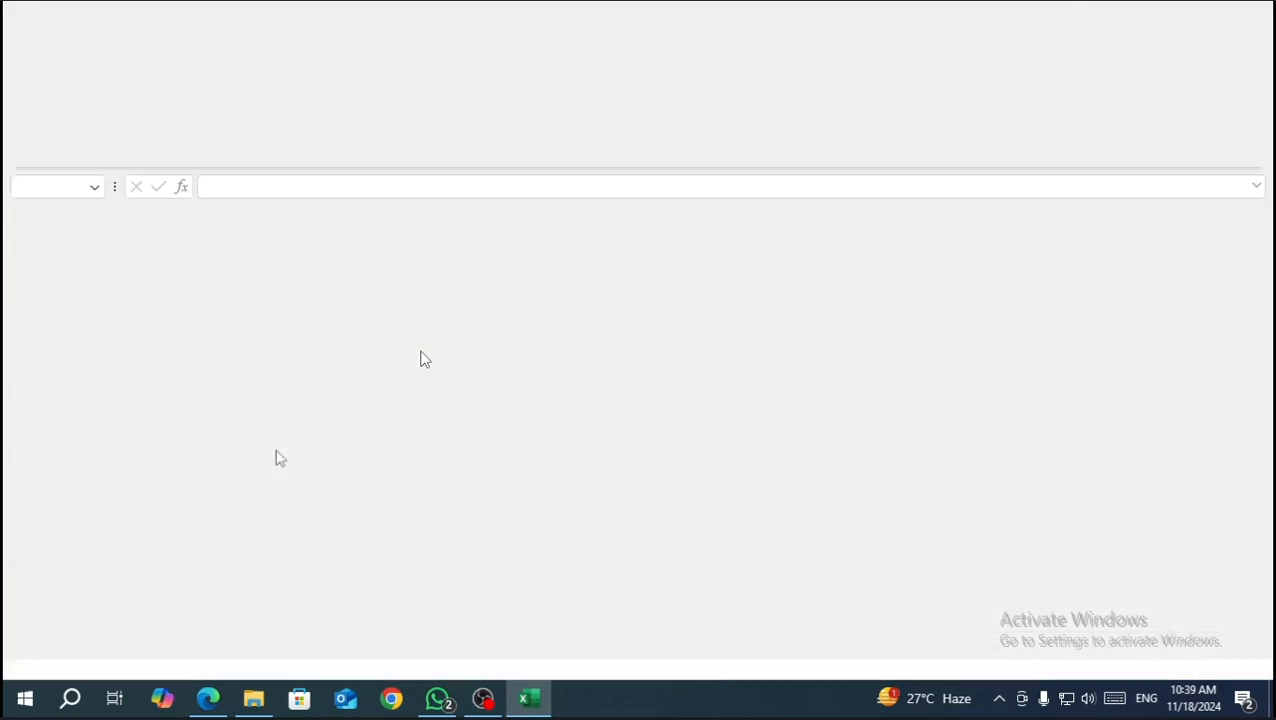
{"action": "scroll", "coordinate": [351, 444], "scroll_direction": "down", "scroll_amount": 2}
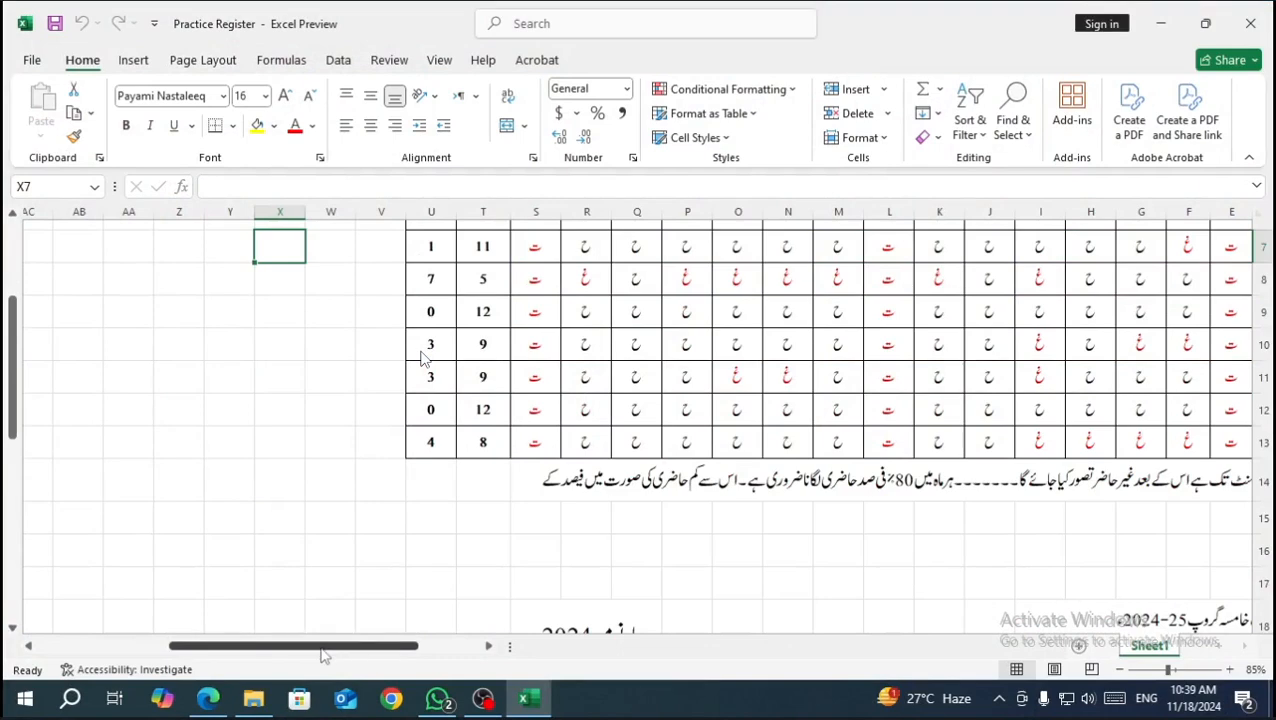
{"action": "left_click_drag", "start_coordinate": [323, 655], "coordinate": [430, 656]}
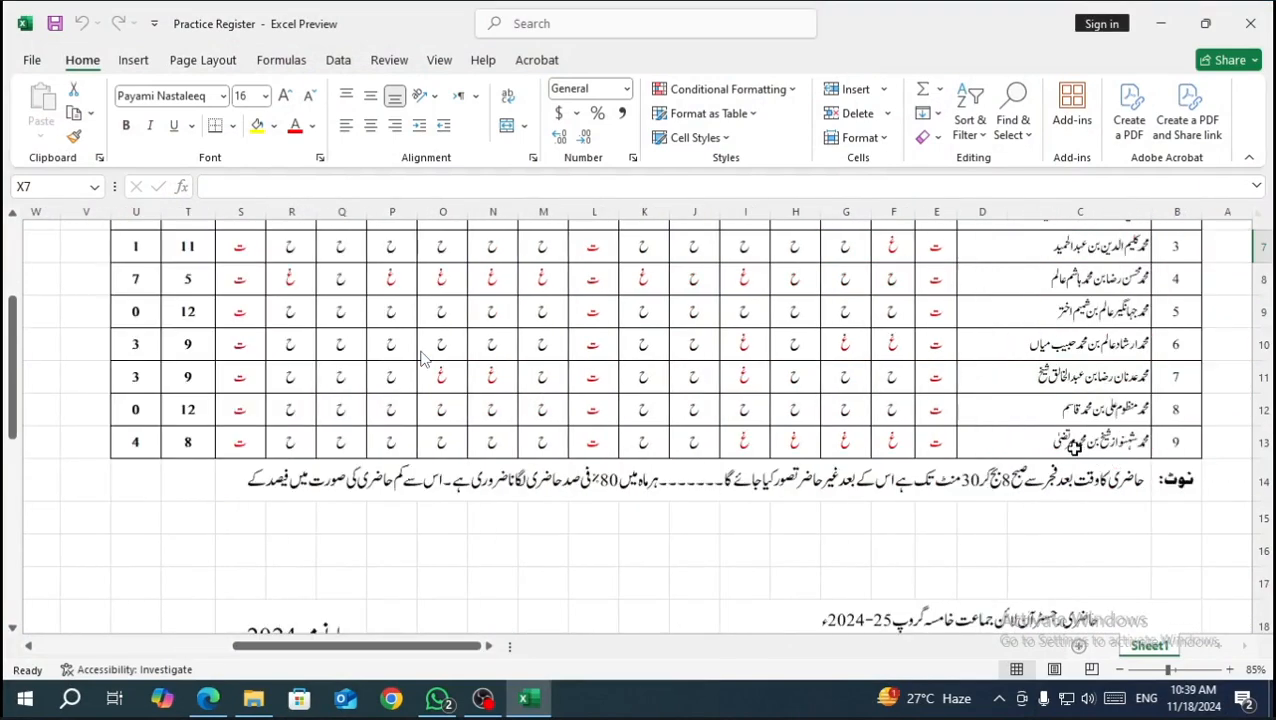
{"action": "scroll", "coordinate": [1073, 446], "scroll_direction": "up", "scroll_amount": 2}
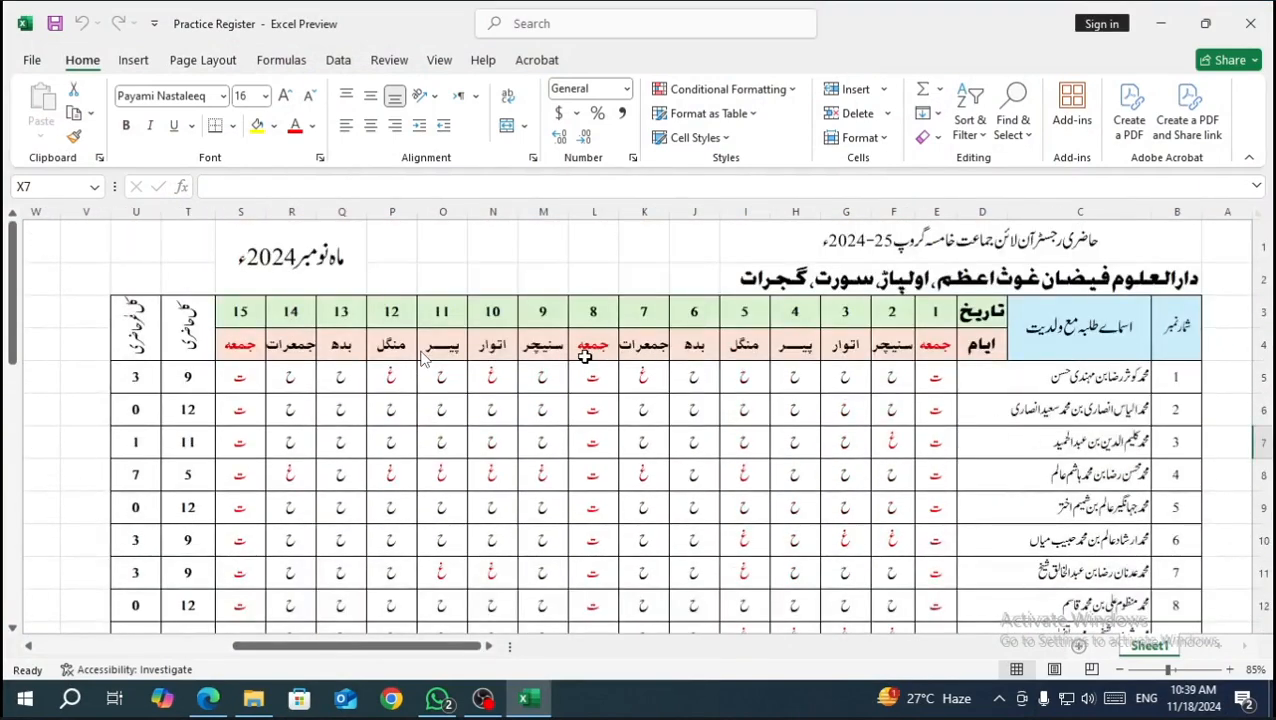
Examine the November 2024 attendance register from the date and day headers down to the last student row.
{"action": "scroll", "coordinate": [583, 356], "scroll_direction": "down", "scroll_amount": 1}
{"action": "scroll", "coordinate": [583, 355], "scroll_direction": "up", "scroll_amount": 1}
{"action": "scroll", "coordinate": [583, 355], "scroll_direction": "down", "scroll_amount": 1}
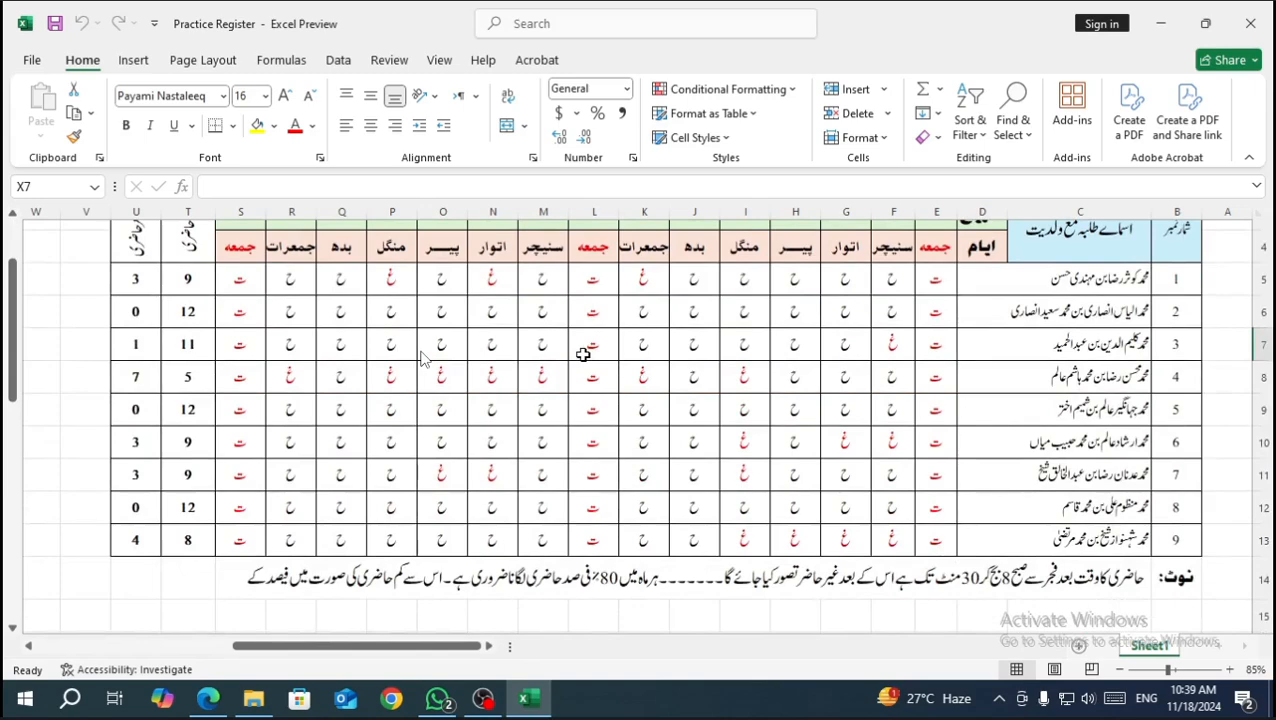
{"action": "scroll", "coordinate": [583, 355], "scroll_direction": "up", "scroll_amount": 1}
{"action": "scroll", "coordinate": [583, 355], "scroll_direction": "down", "scroll_amount": 1}
{"action": "scroll", "coordinate": [580, 355], "scroll_direction": "up", "scroll_amount": 1}
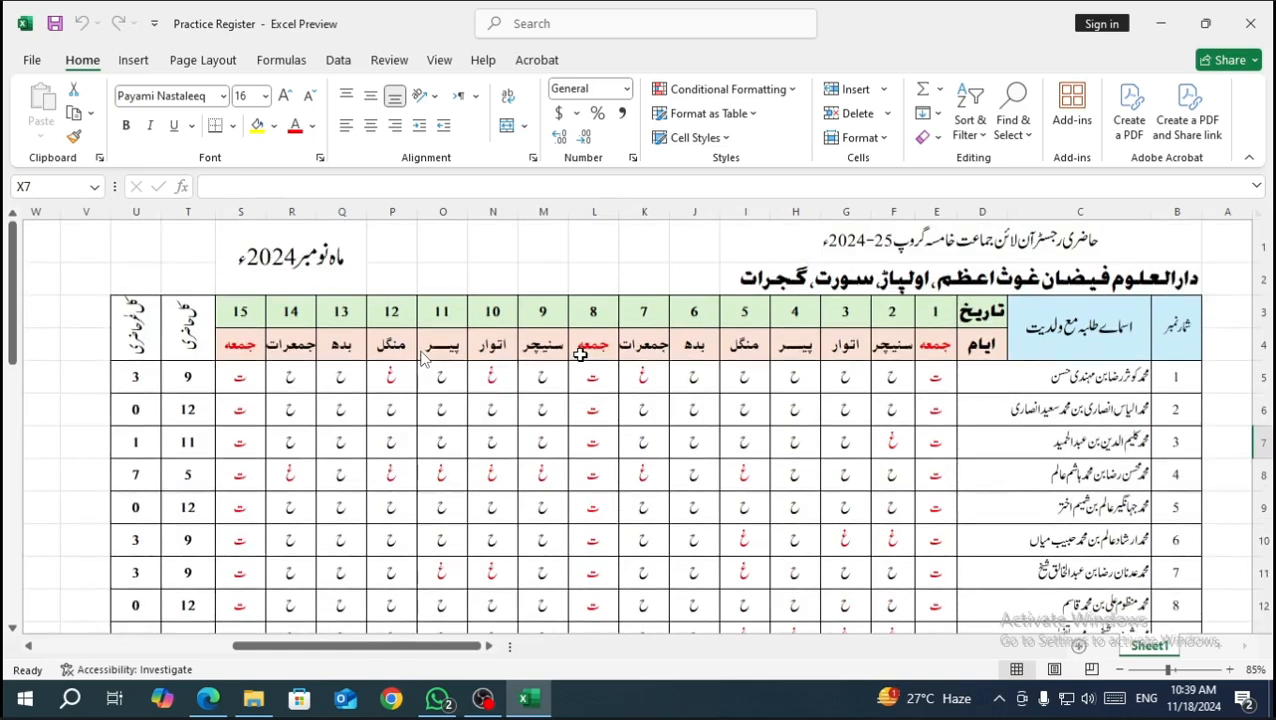
{"action": "scroll", "coordinate": [580, 355], "scroll_direction": "down", "scroll_amount": 1}
{"action": "scroll", "coordinate": [580, 355], "scroll_direction": "up", "scroll_amount": 1}
{"action": "scroll", "coordinate": [1015, 508], "scroll_direction": "down", "scroll_amount": 1}
{"action": "scroll", "coordinate": [1013, 510], "scroll_direction": "up", "scroll_amount": 1}
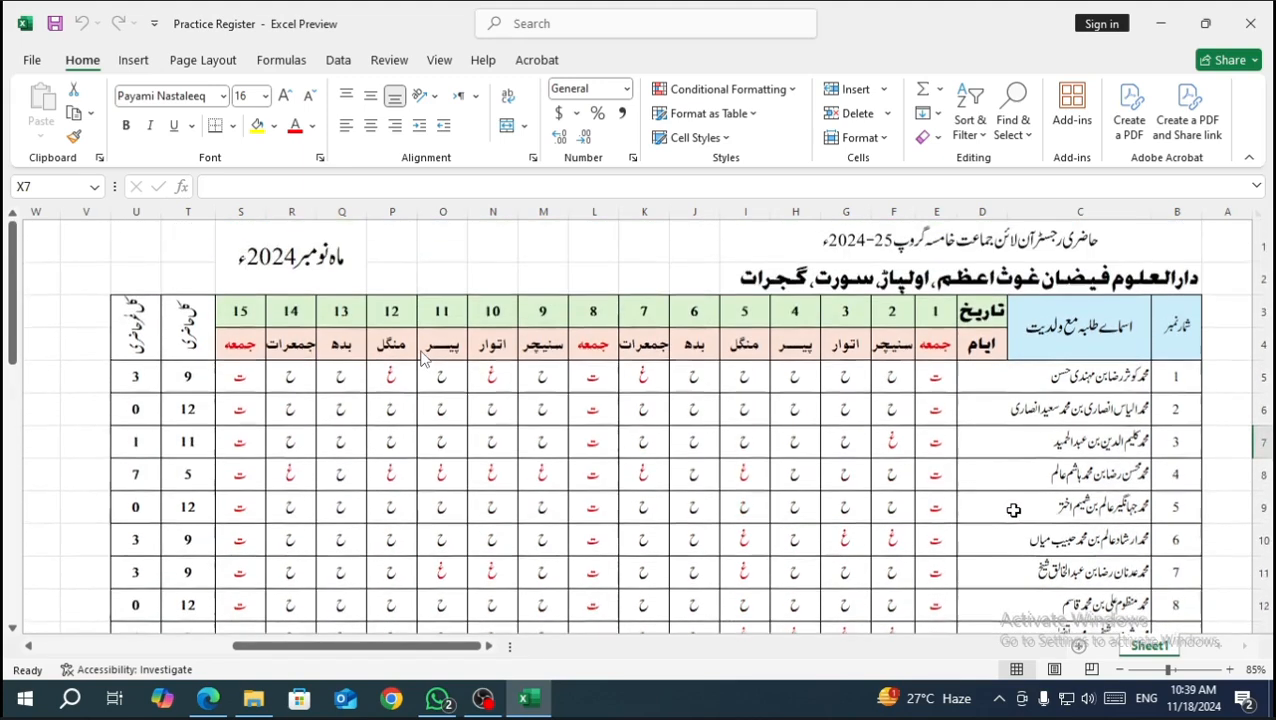
Inspect the student name cells in rows 5 to 8 to see how they span columns C and D.
{"action": "left_click", "coordinate": [1042, 484]}
{"action": "left_click", "coordinate": [1107, 374]}
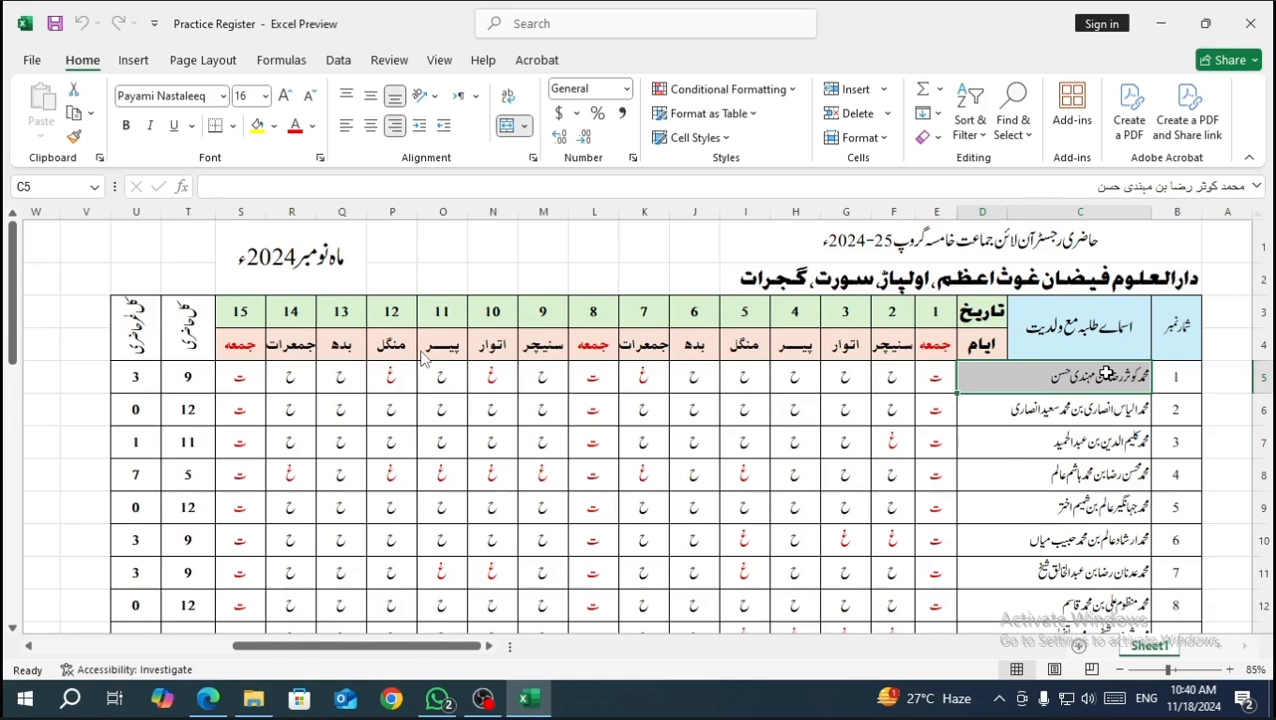
{"action": "left_click", "coordinate": [1016, 463]}
{"action": "left_click", "coordinate": [1070, 378]}
{"action": "left_click", "coordinate": [985, 443]}
{"action": "left_click", "coordinate": [996, 373]}
{"action": "left_click", "coordinate": [993, 420]}
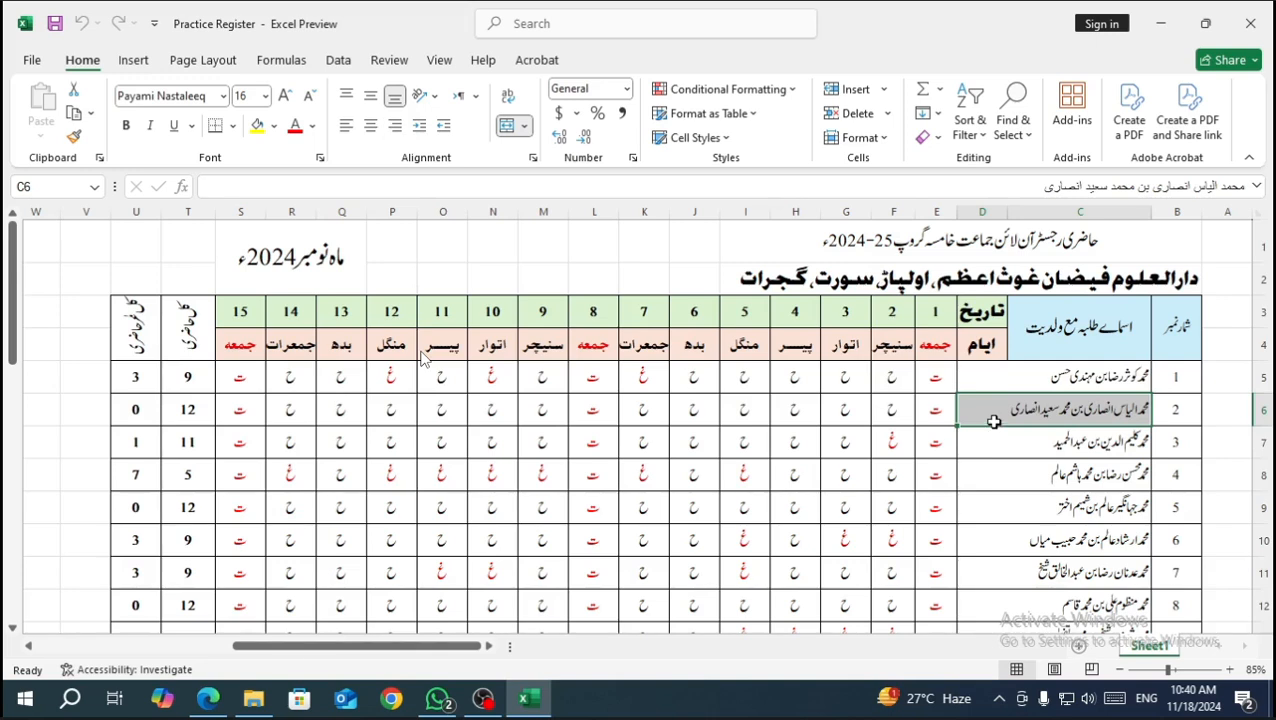
{"action": "left_click", "coordinate": [996, 380]}
{"action": "left_click", "coordinate": [1000, 470]}
{"action": "left_click", "coordinate": [993, 389]}
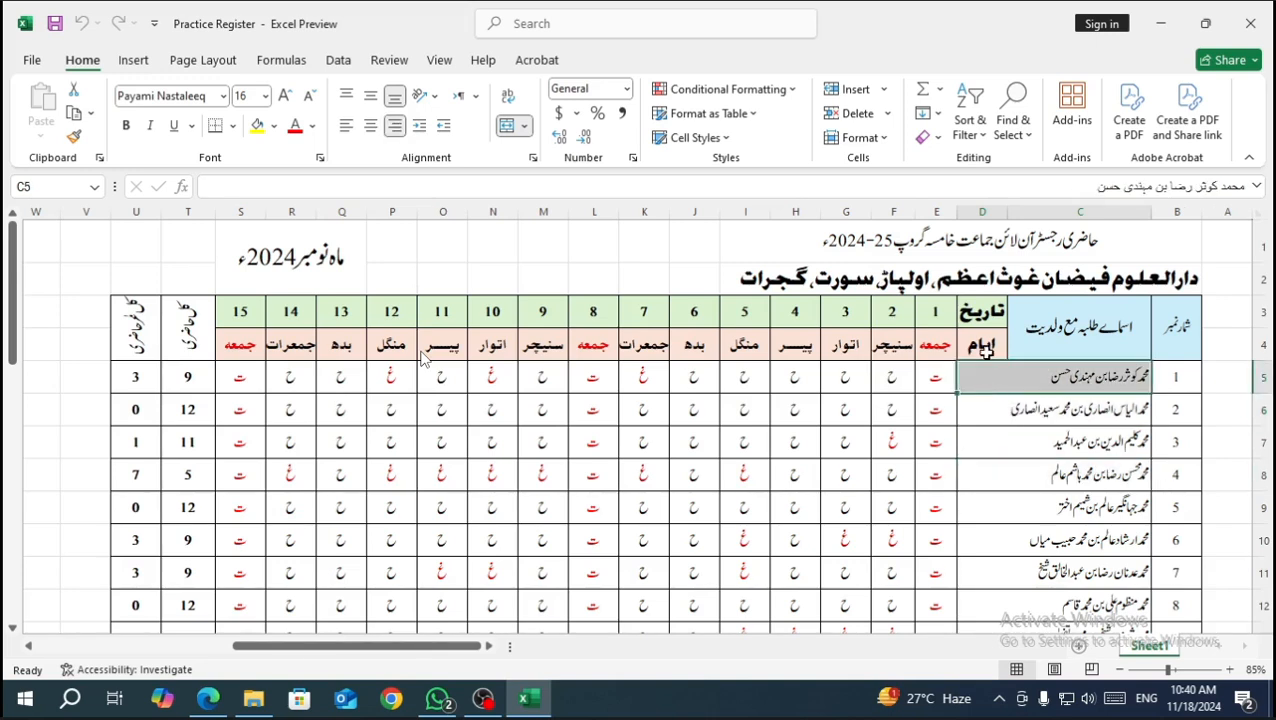
Compare the date and day header cells D3 and D4 with the student name cells in rows 5 and 6.
{"action": "left_click", "coordinate": [983, 312]}
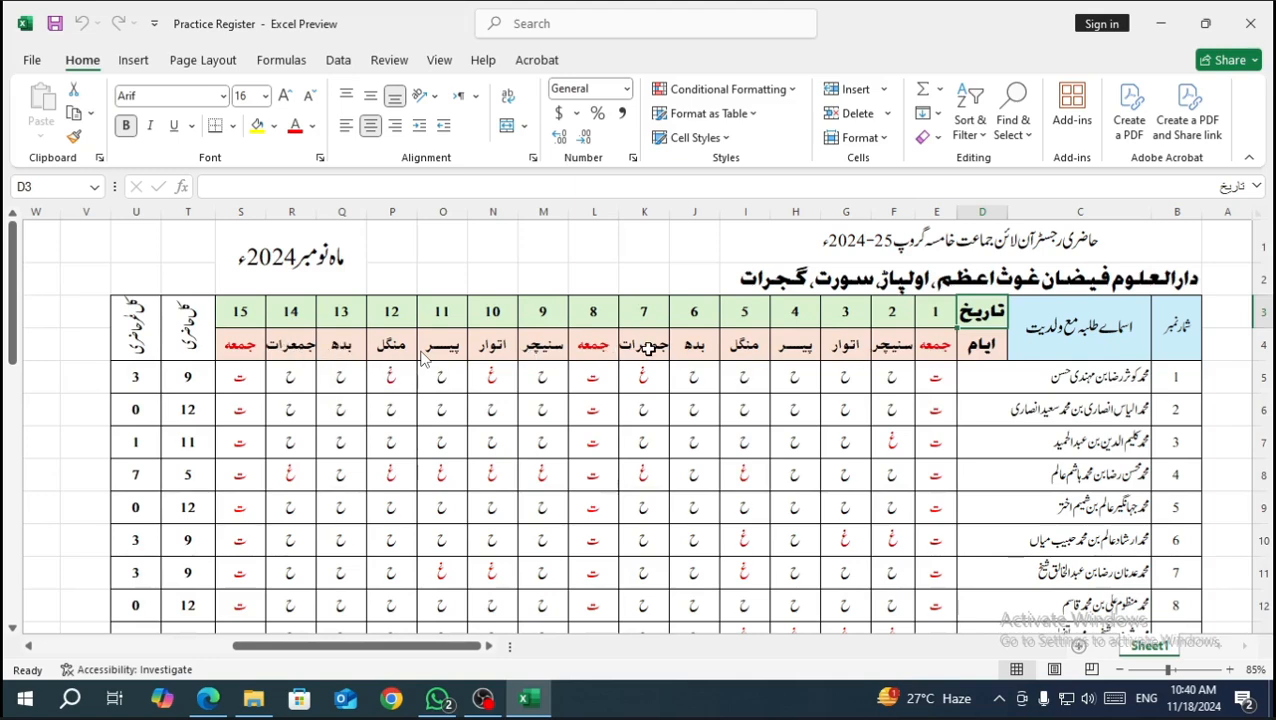
{"action": "left_click", "coordinate": [995, 350]}
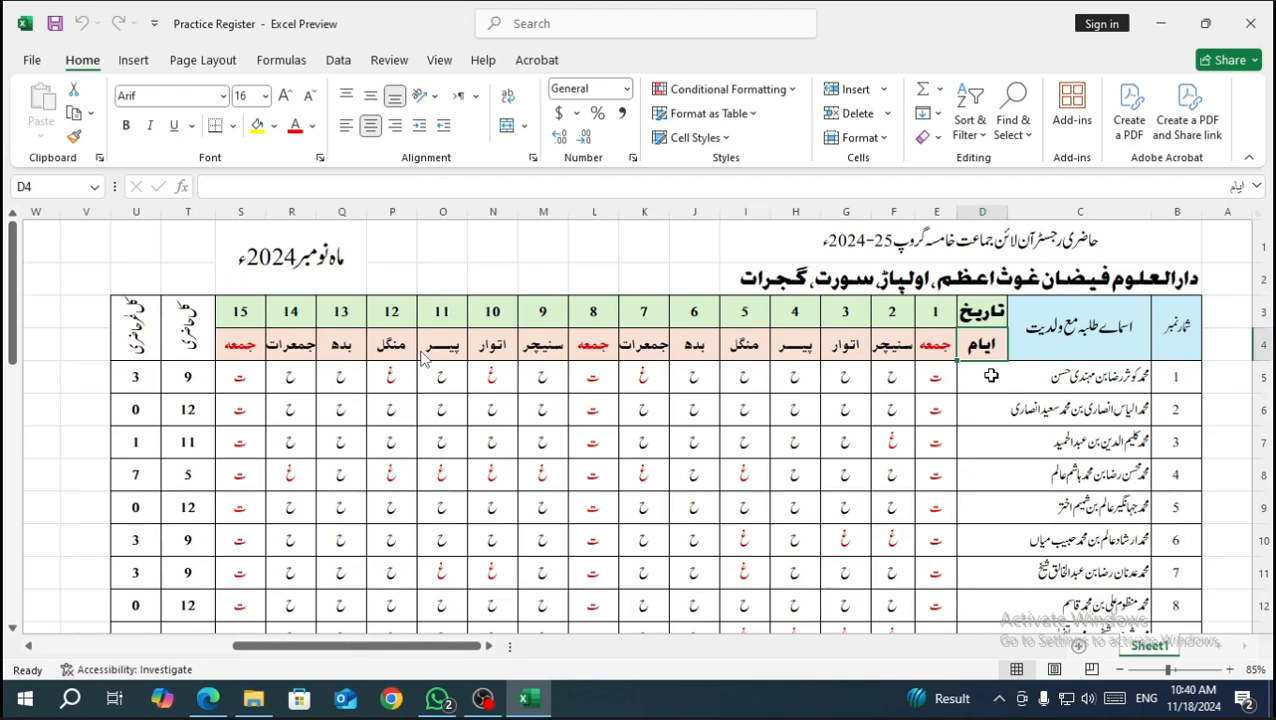
{"action": "scroll", "coordinate": [988, 378], "scroll_direction": "down", "scroll_amount": 1}
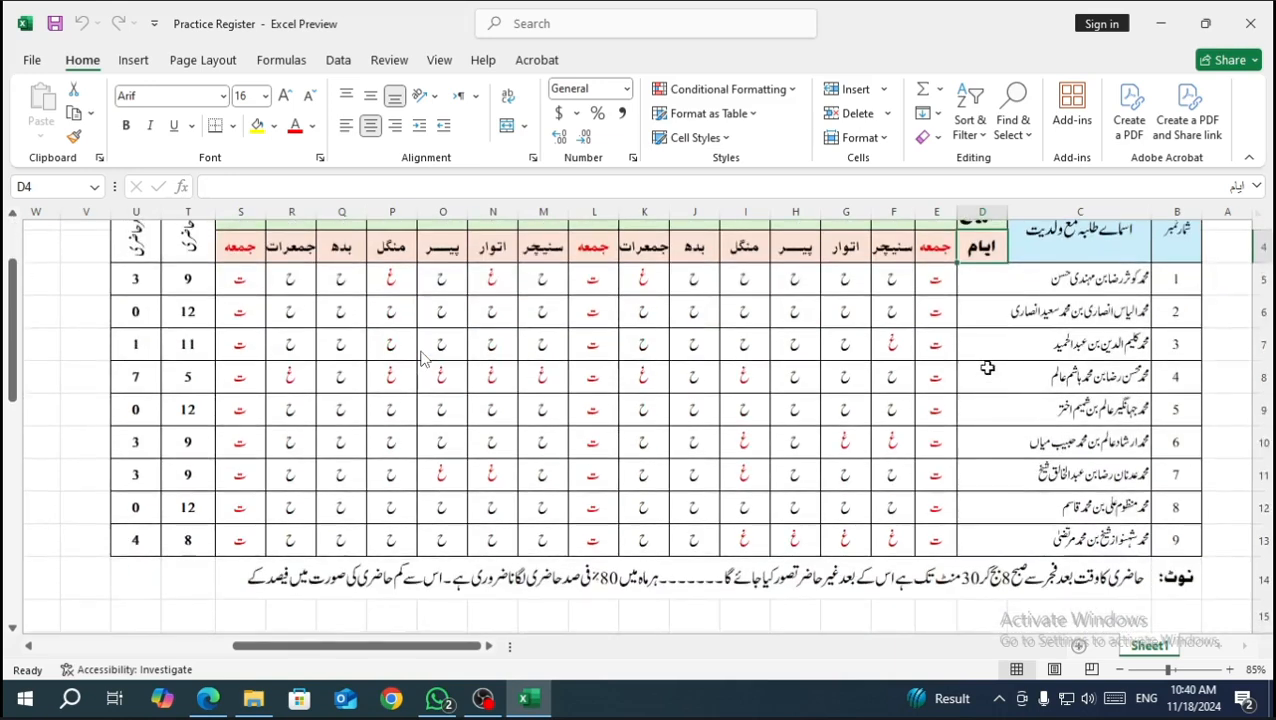
{"action": "scroll", "coordinate": [982, 413], "scroll_direction": "up", "scroll_amount": 1}
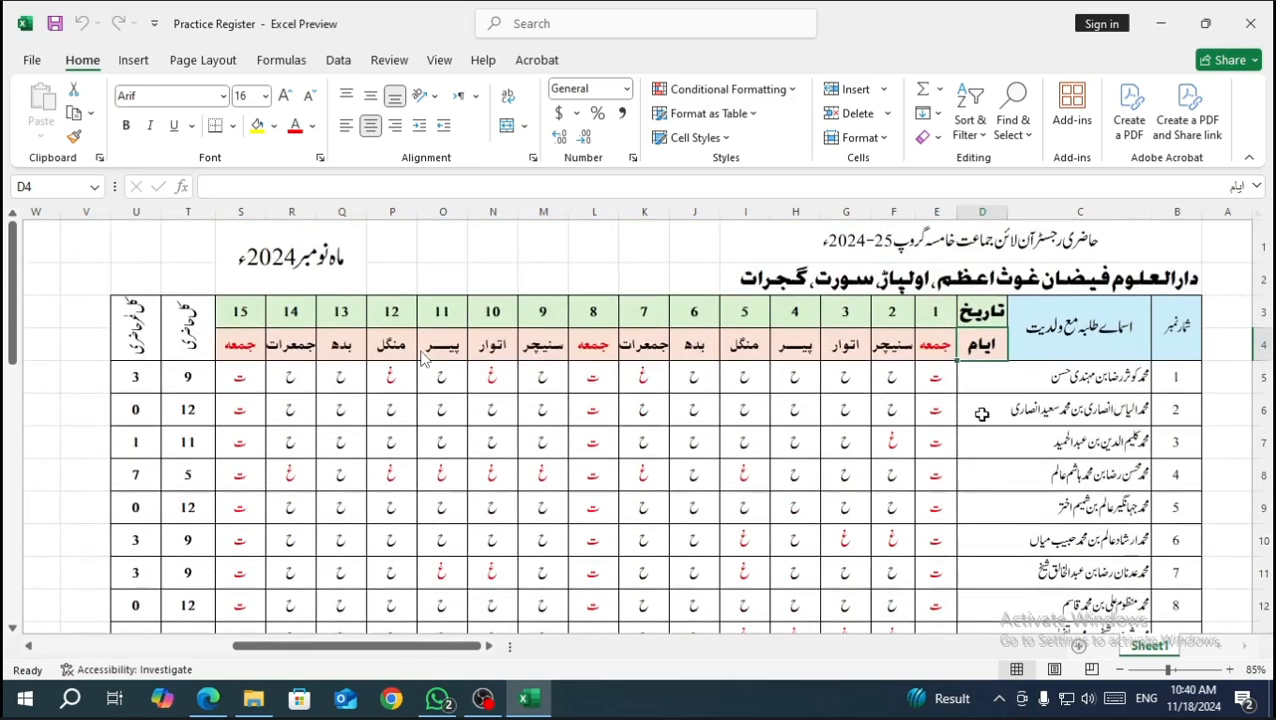
{"action": "left_click", "coordinate": [1121, 375]}
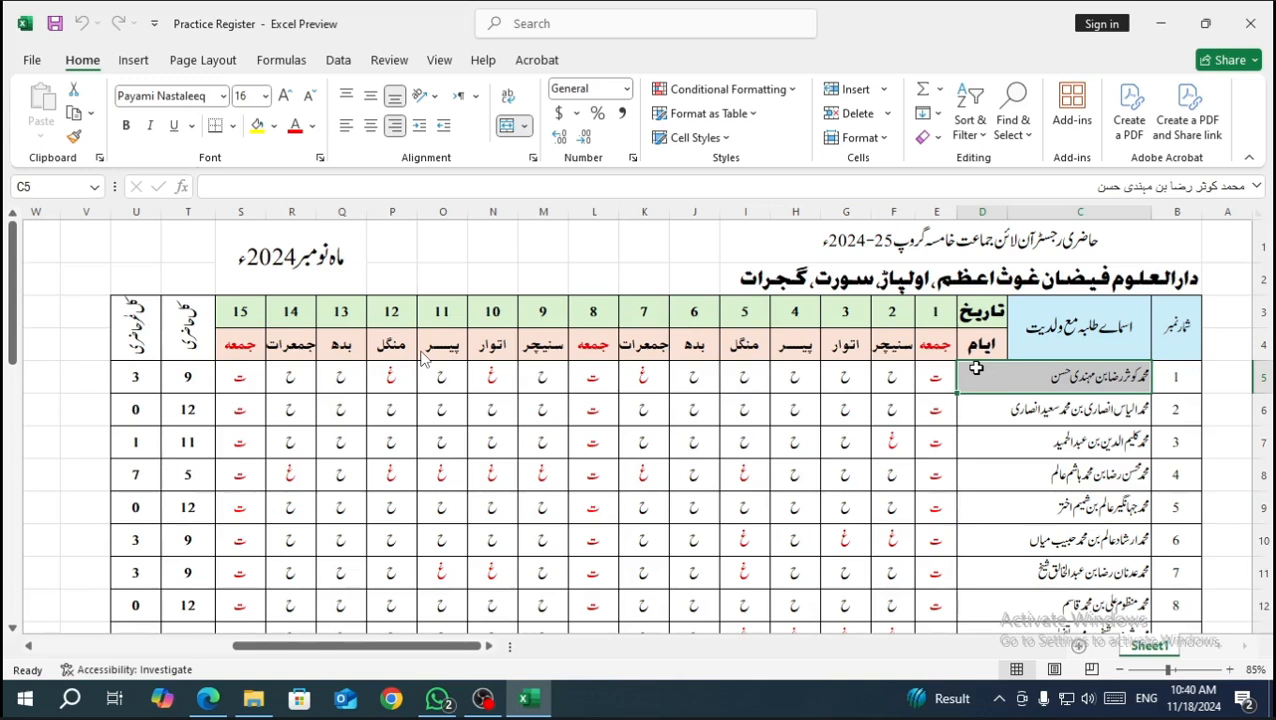
{"action": "left_click", "coordinate": [1106, 412]}
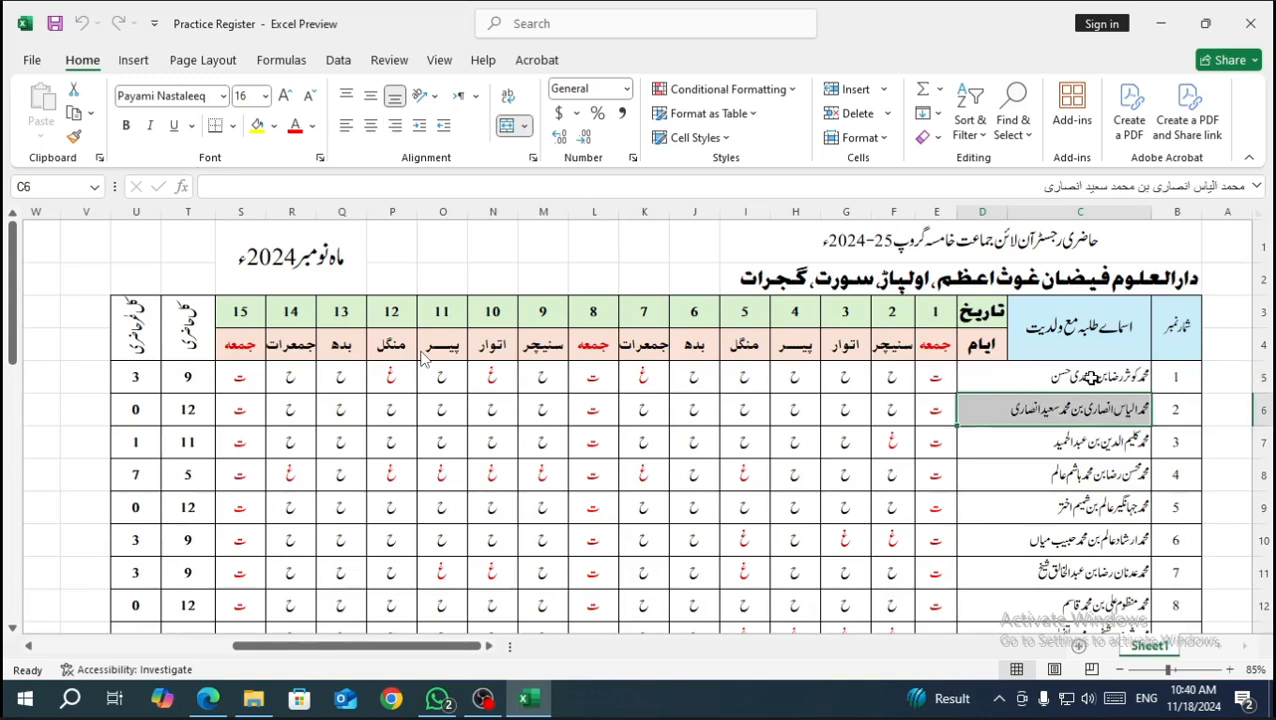
{"action": "left_click", "coordinate": [966, 376]}
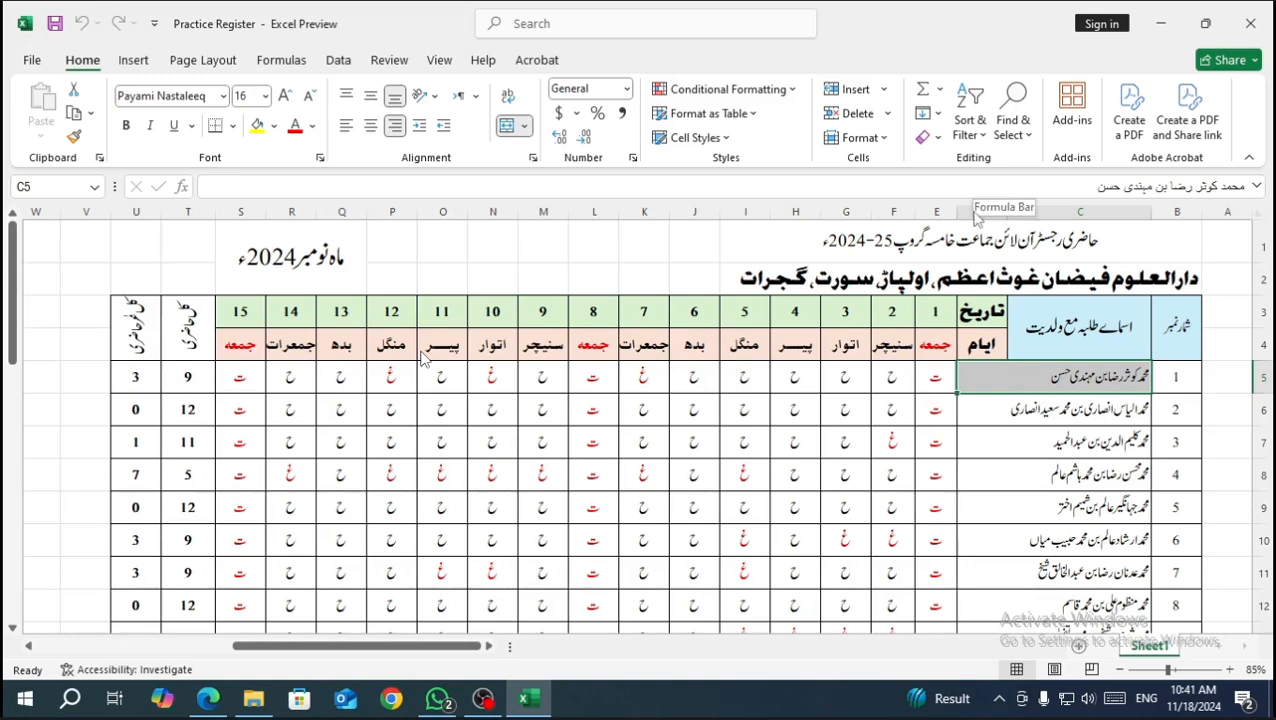
Examine the full extent of column D against column E, down past the end of the attendance table.
{"action": "left_click", "coordinate": [980, 212]}
{"action": "scroll", "coordinate": [997, 513], "scroll_direction": "down", "scroll_amount": 2}
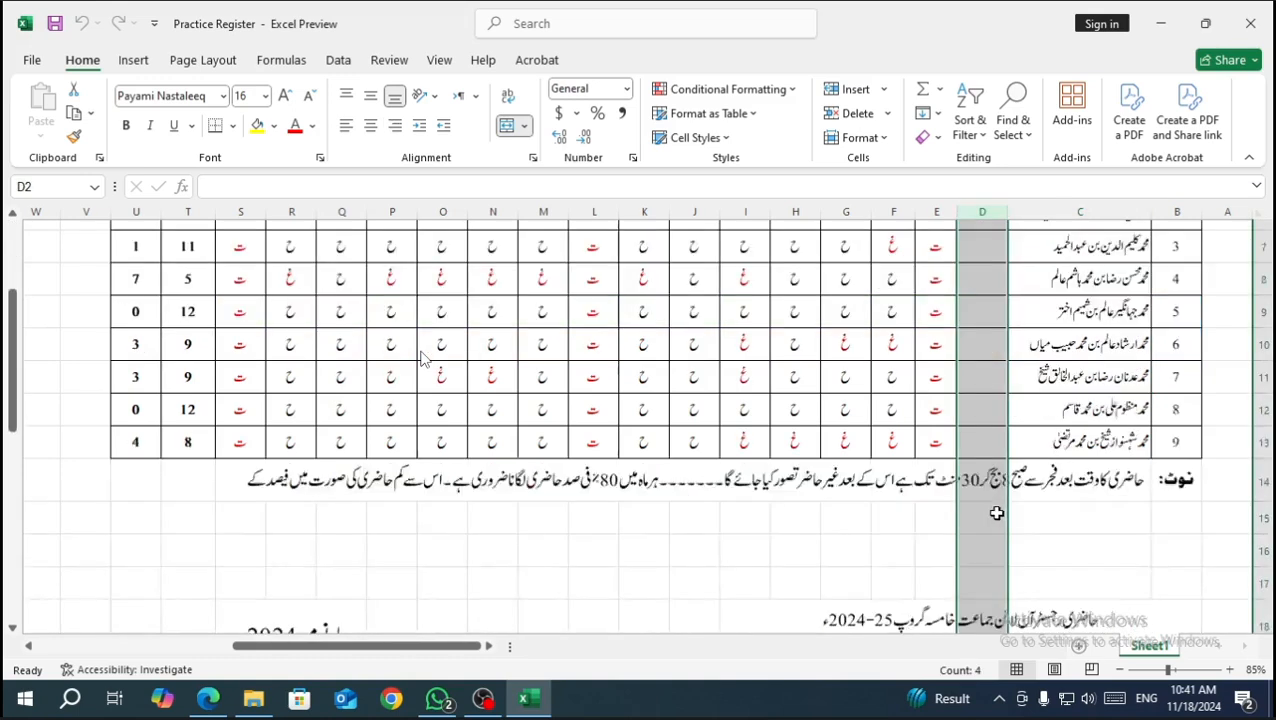
{"action": "scroll", "coordinate": [997, 500], "scroll_direction": "down", "scroll_amount": 1}
{"action": "scroll", "coordinate": [1015, 424], "scroll_direction": "up", "scroll_amount": 3}
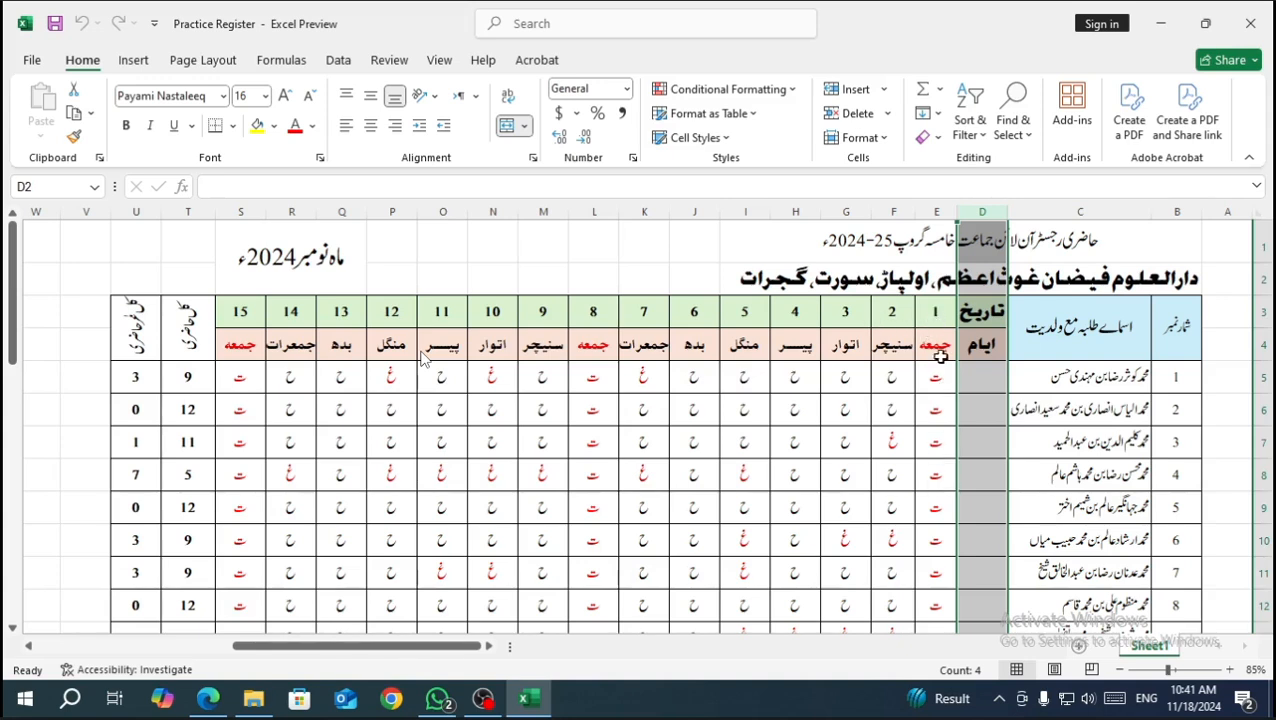
{"action": "left_click", "coordinate": [935, 211]}
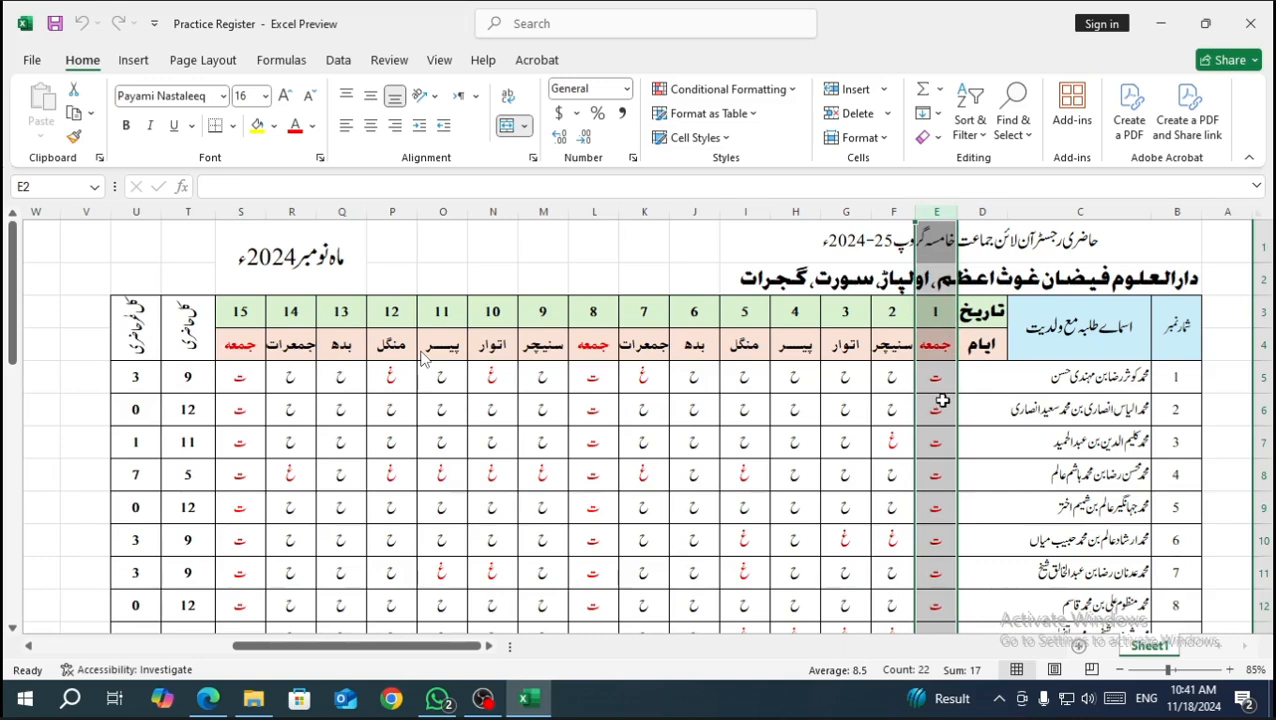
{"action": "left_click", "coordinate": [990, 213]}
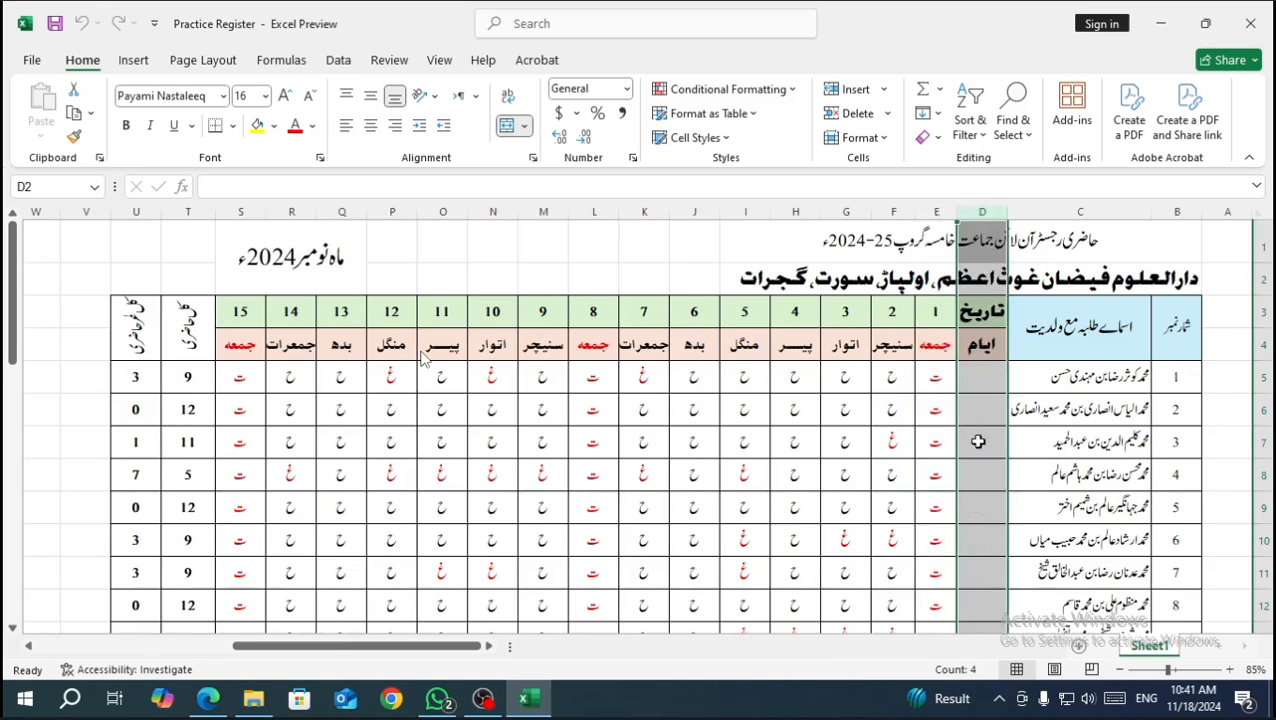
{"action": "scroll", "coordinate": [971, 501], "scroll_direction": "down", "scroll_amount": 2}
{"action": "scroll", "coordinate": [975, 493], "scroll_direction": "up", "scroll_amount": 1}
{"action": "scroll", "coordinate": [975, 493], "scroll_direction": "up", "scroll_amount": 2}
Recheck the name cells of the first three students to see which columns each one covers.
{"action": "left_click", "coordinate": [972, 404]}
{"action": "left_click", "coordinate": [1023, 383]}
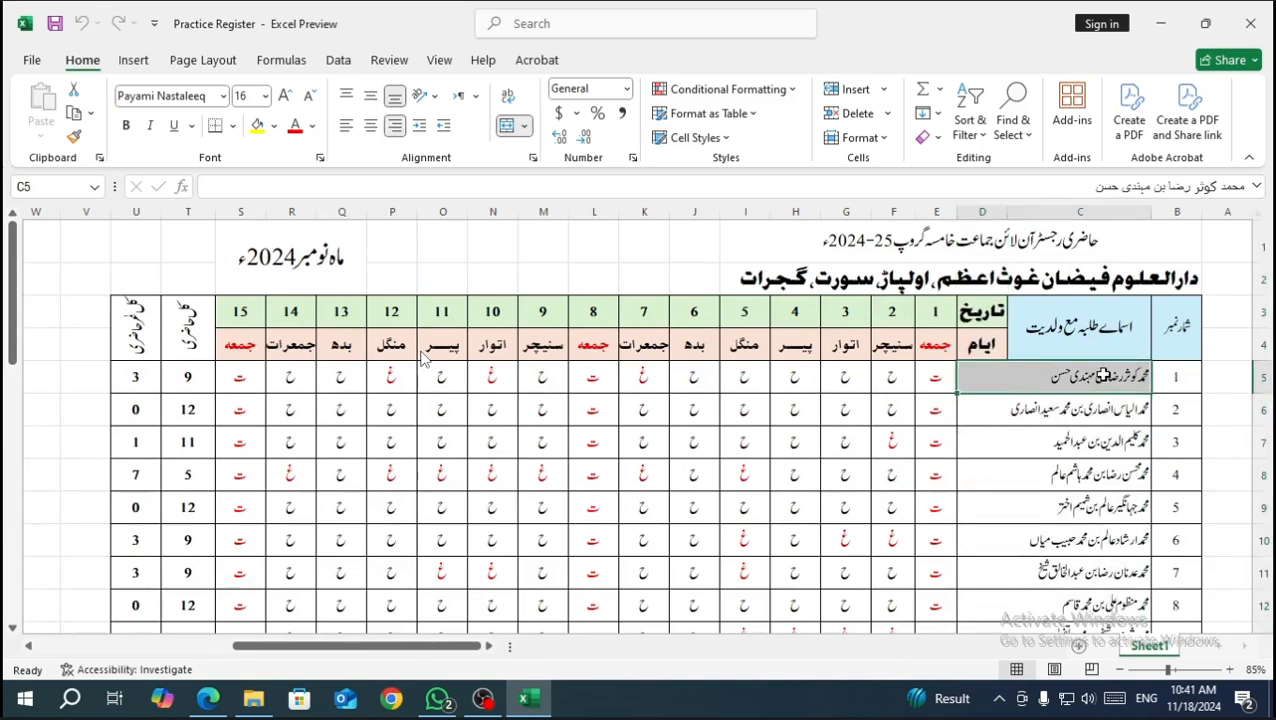
{"action": "scroll", "coordinate": [1068, 470], "scroll_direction": "down", "scroll_amount": 2}
{"action": "scroll", "coordinate": [1058, 478], "scroll_direction": "up", "scroll_amount": 1}
{"action": "scroll", "coordinate": [1056, 481], "scroll_direction": "up", "scroll_amount": 1}
{"action": "left_click", "coordinate": [995, 421]}
{"action": "left_click", "coordinate": [998, 385]}
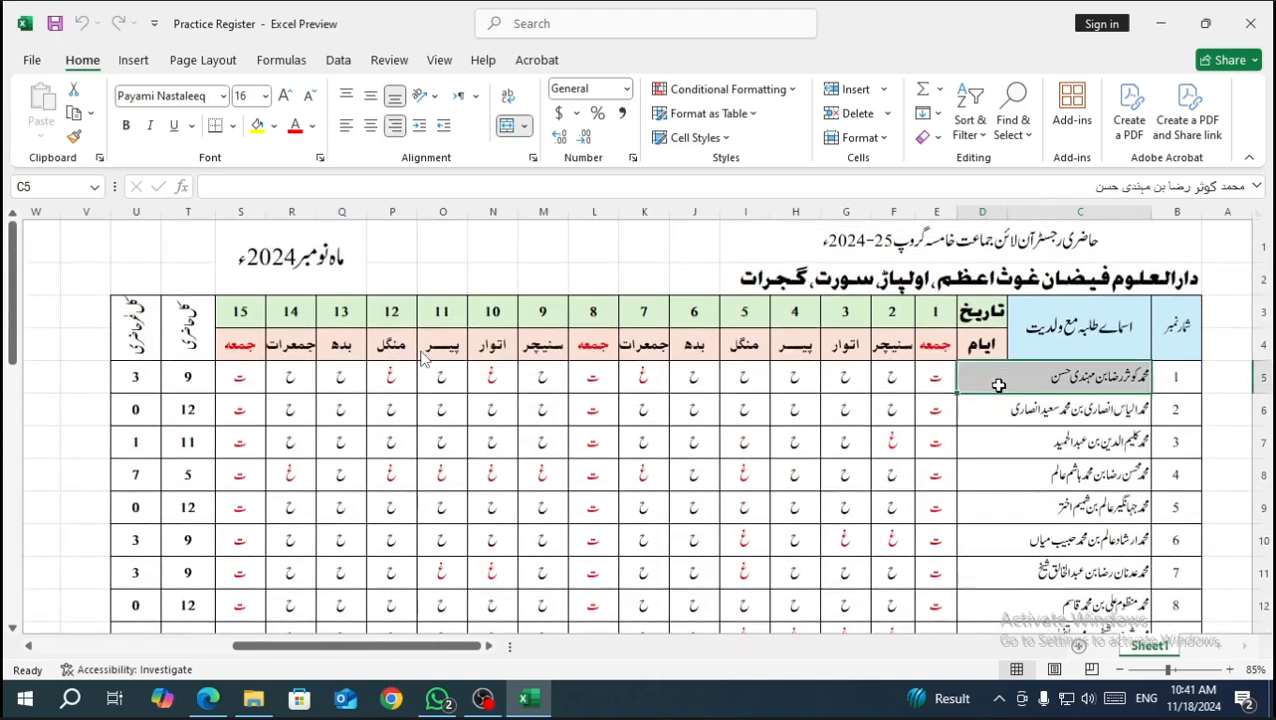
{"action": "left_click", "coordinate": [994, 444]}
{"action": "left_click", "coordinate": [1057, 379]}
{"action": "left_click", "coordinate": [995, 446]}
{"action": "left_click", "coordinate": [1020, 376]}
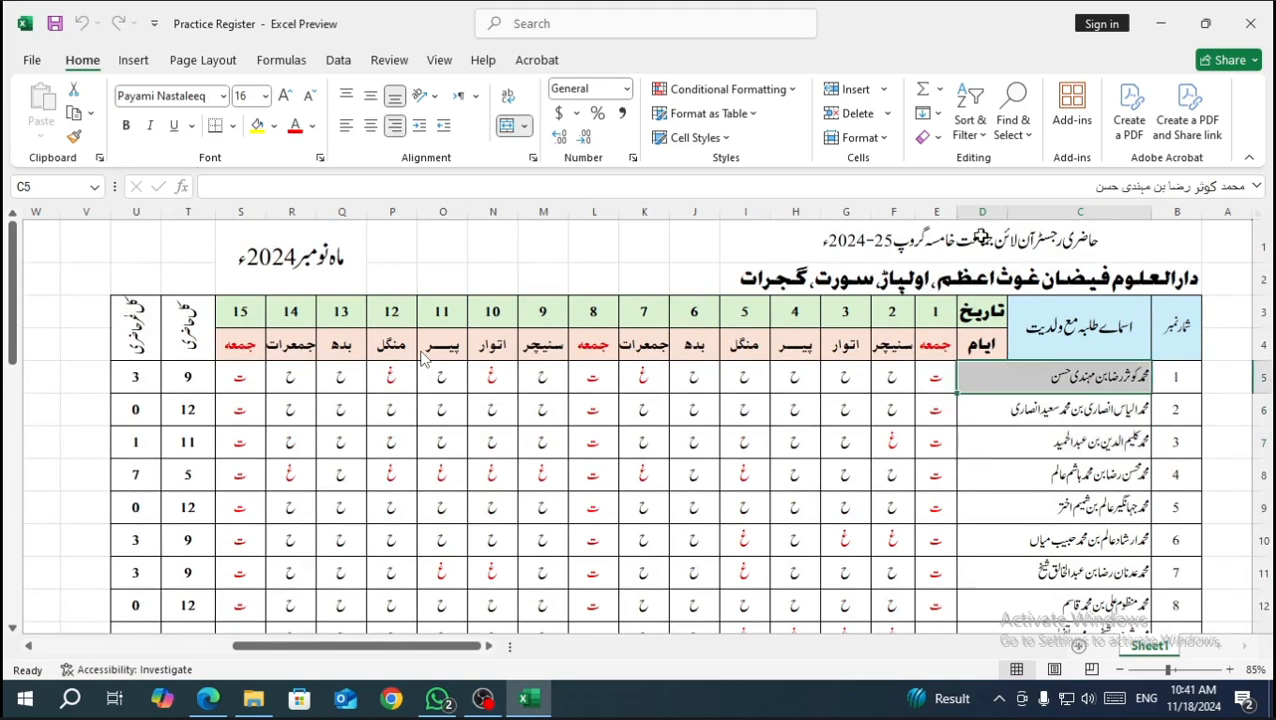
Unmerge the first student's name cell in row 5 and check C5 and D5 as separate cells.
{"action": "left_click", "coordinate": [523, 126]}
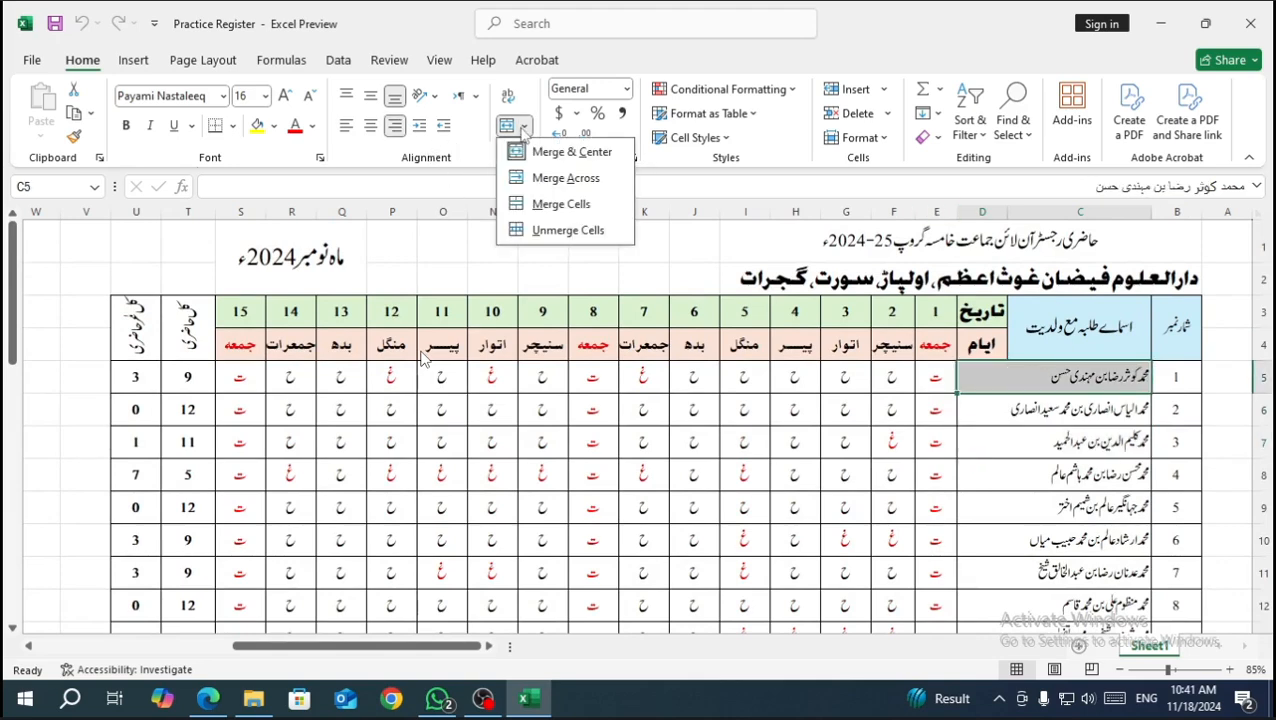
{"action": "left_click", "coordinate": [548, 231]}
{"action": "left_click", "coordinate": [1002, 500]}
{"action": "left_click", "coordinate": [978, 384]}
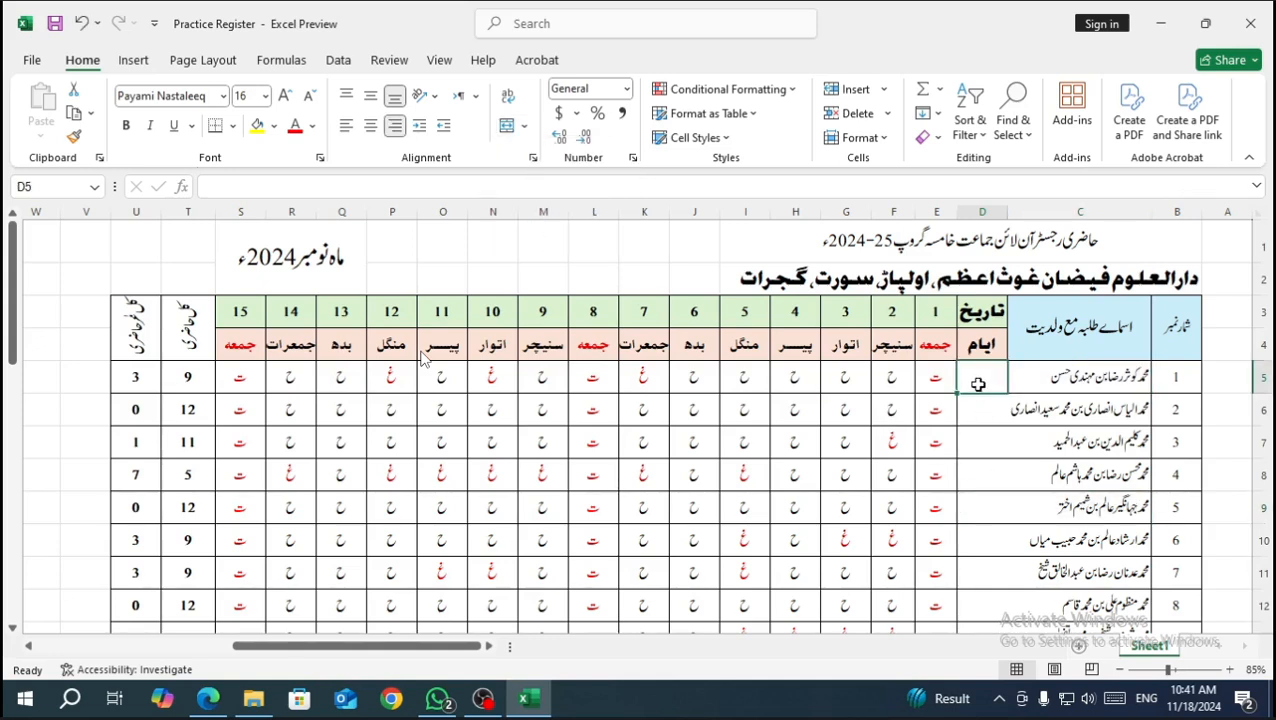
{"action": "left_click", "coordinate": [1087, 384]}
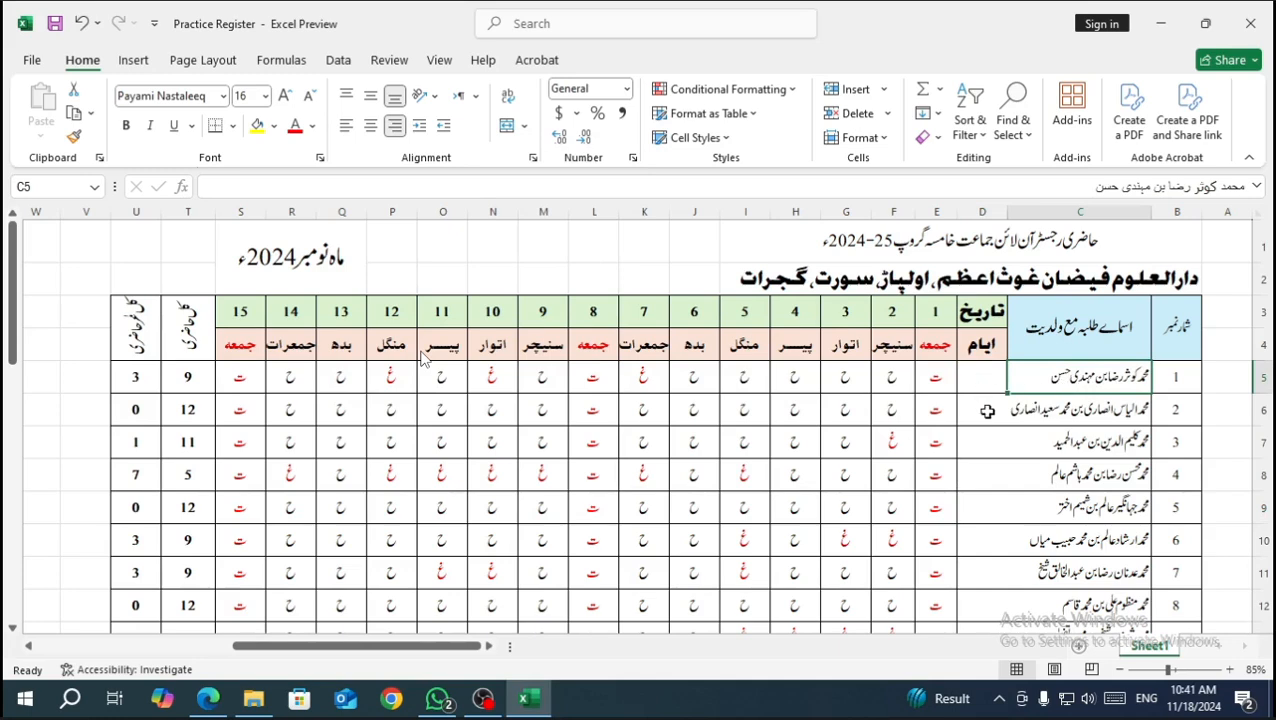
{"action": "left_click", "coordinate": [978, 370]}
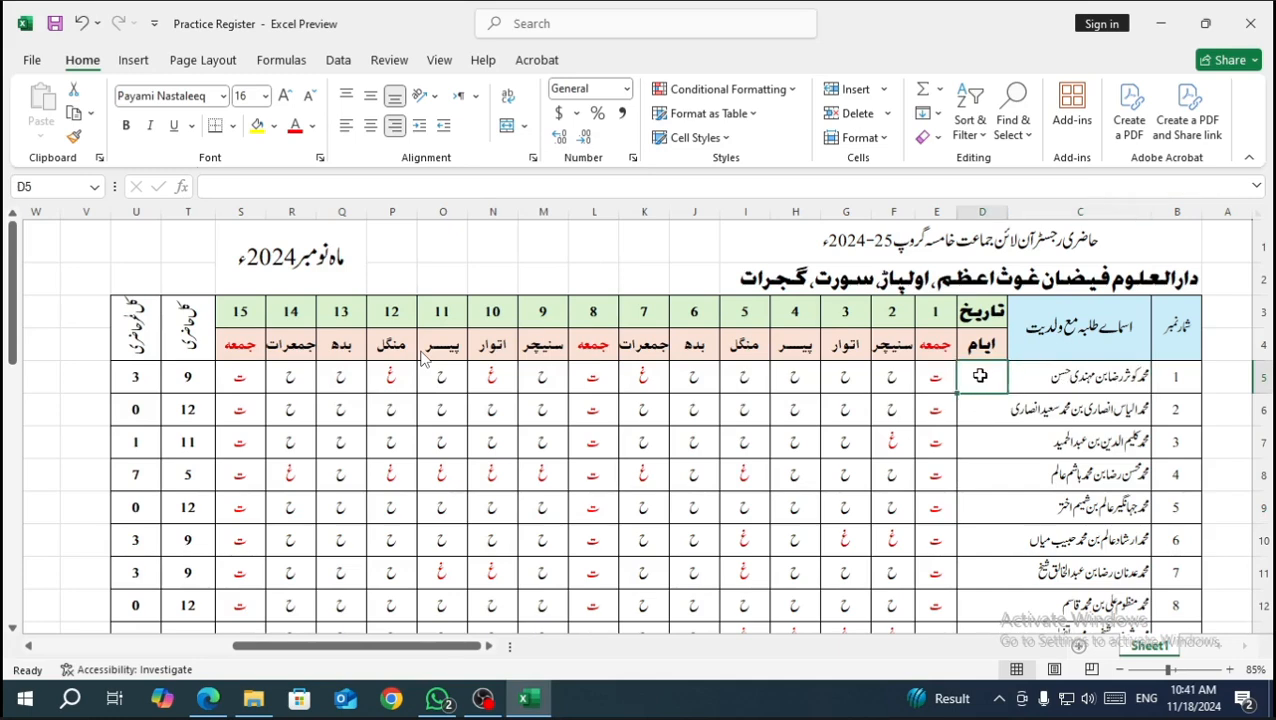
{"action": "left_click", "coordinate": [1050, 381]}
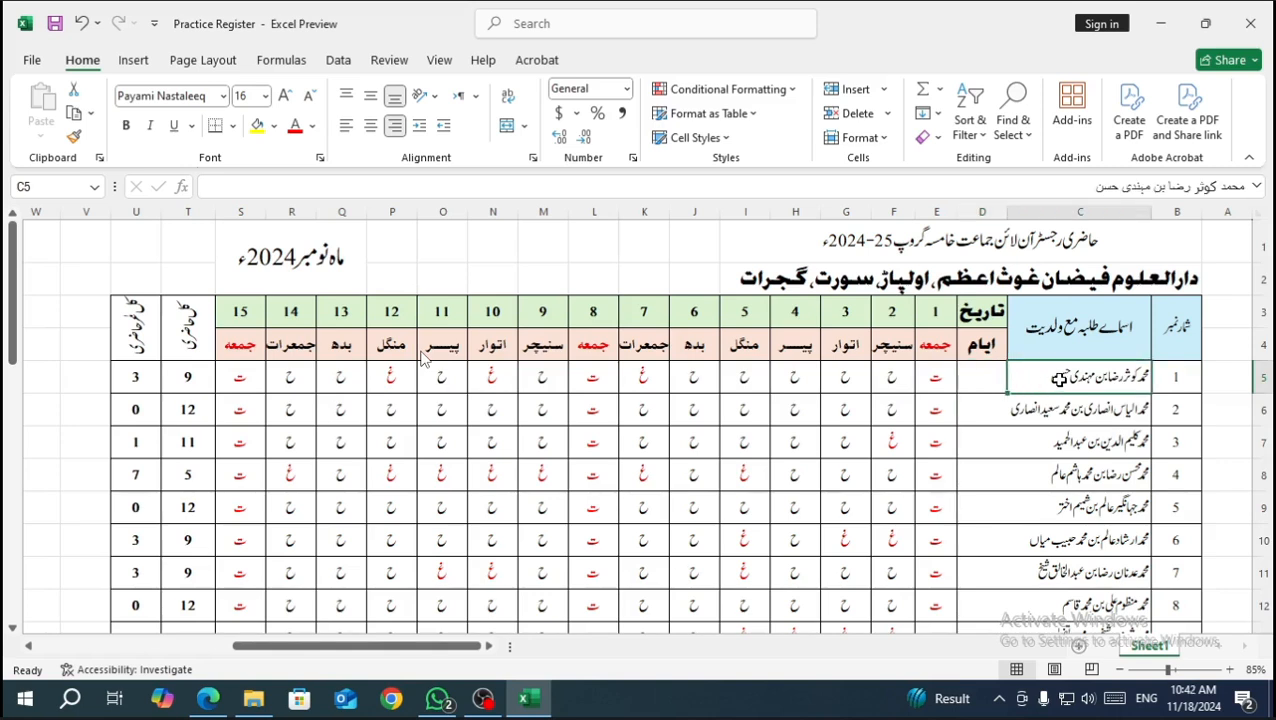
{"action": "left_click", "coordinate": [970, 378]}
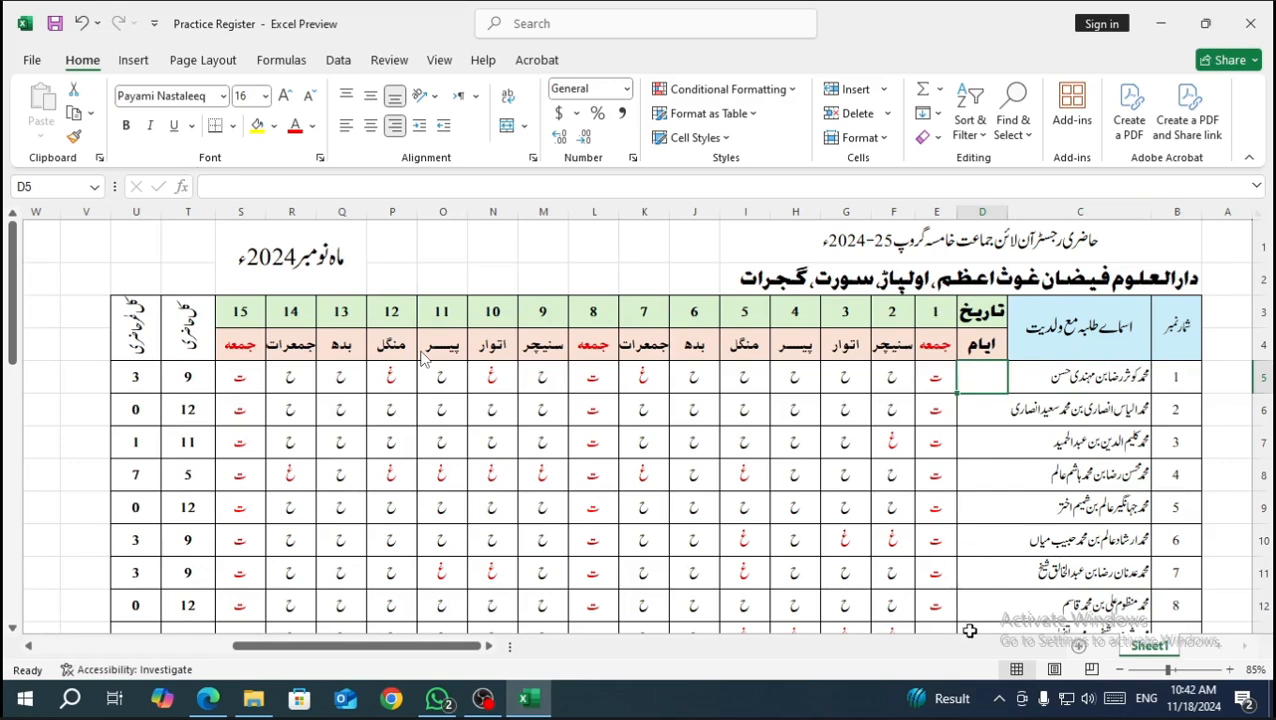
Merge and center C5:D5 into a single name cell for the first student.
{"action": "scroll", "coordinate": [963, 592], "scroll_direction": "down", "scroll_amount": 1}
{"action": "scroll", "coordinate": [966, 590], "scroll_direction": "down", "scroll_amount": 1}
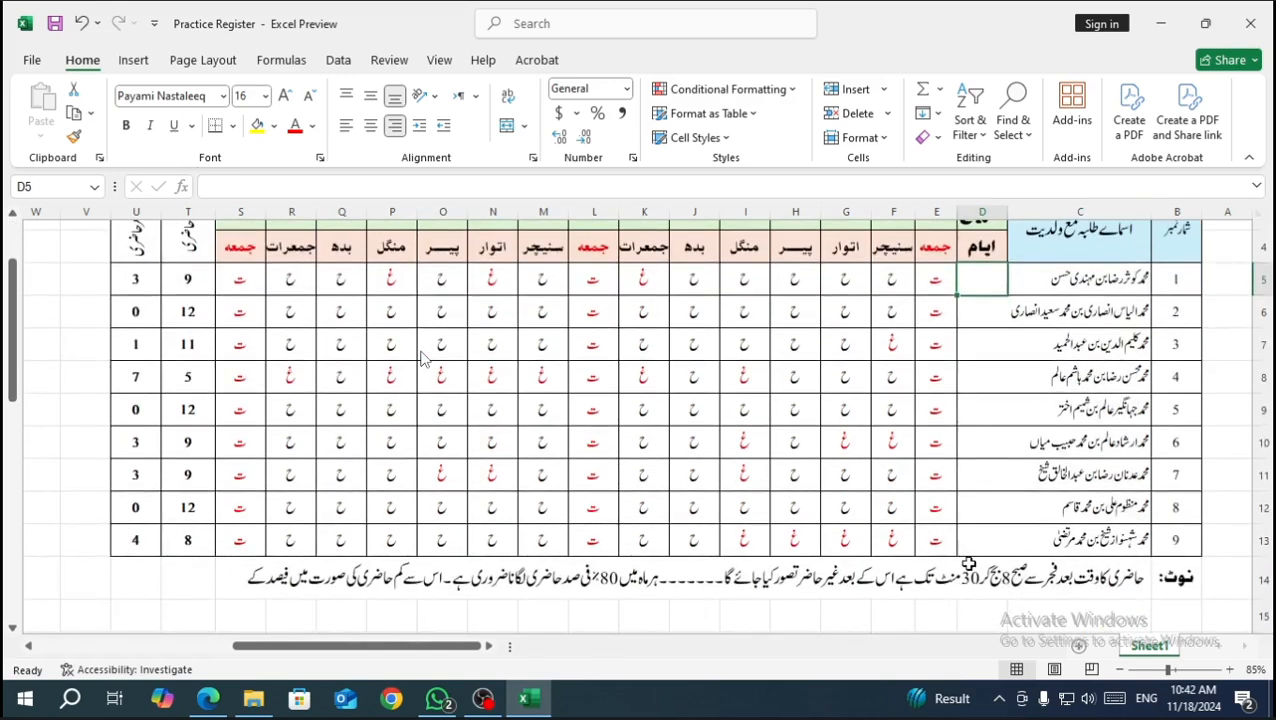
{"action": "scroll", "coordinate": [968, 563], "scroll_direction": "up", "scroll_amount": 2}
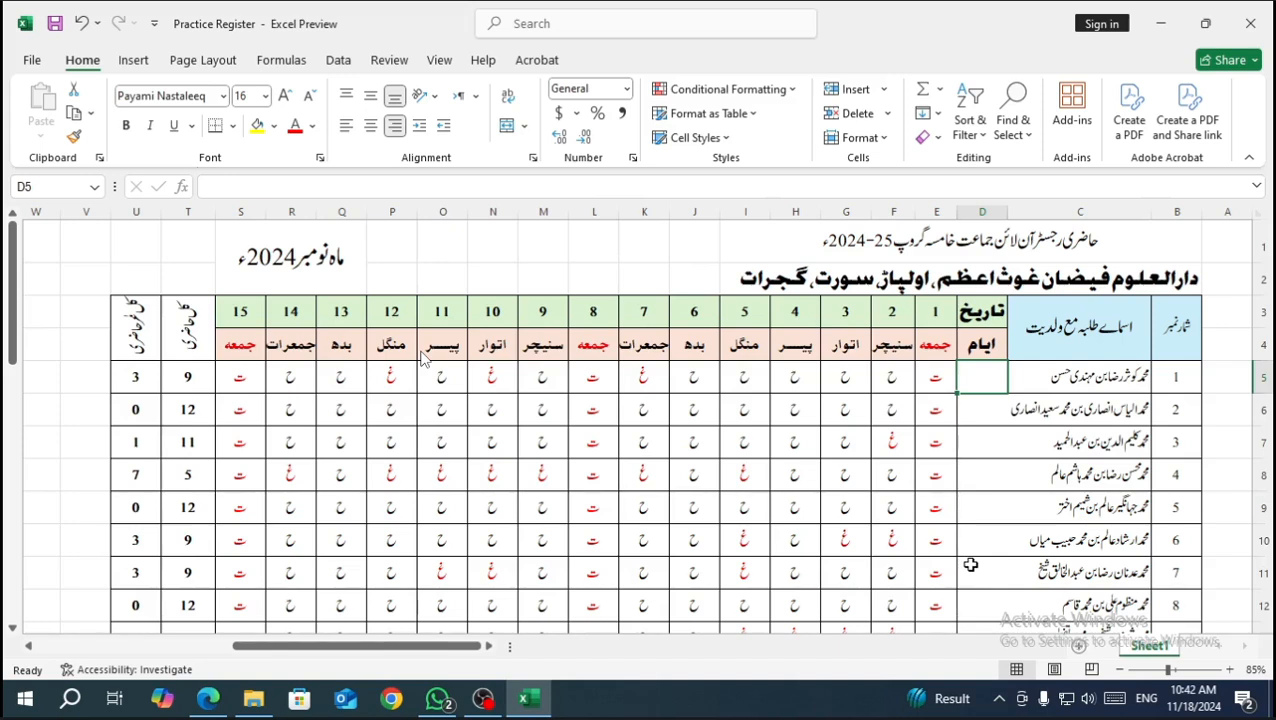
{"action": "left_click", "coordinate": [1002, 432]}
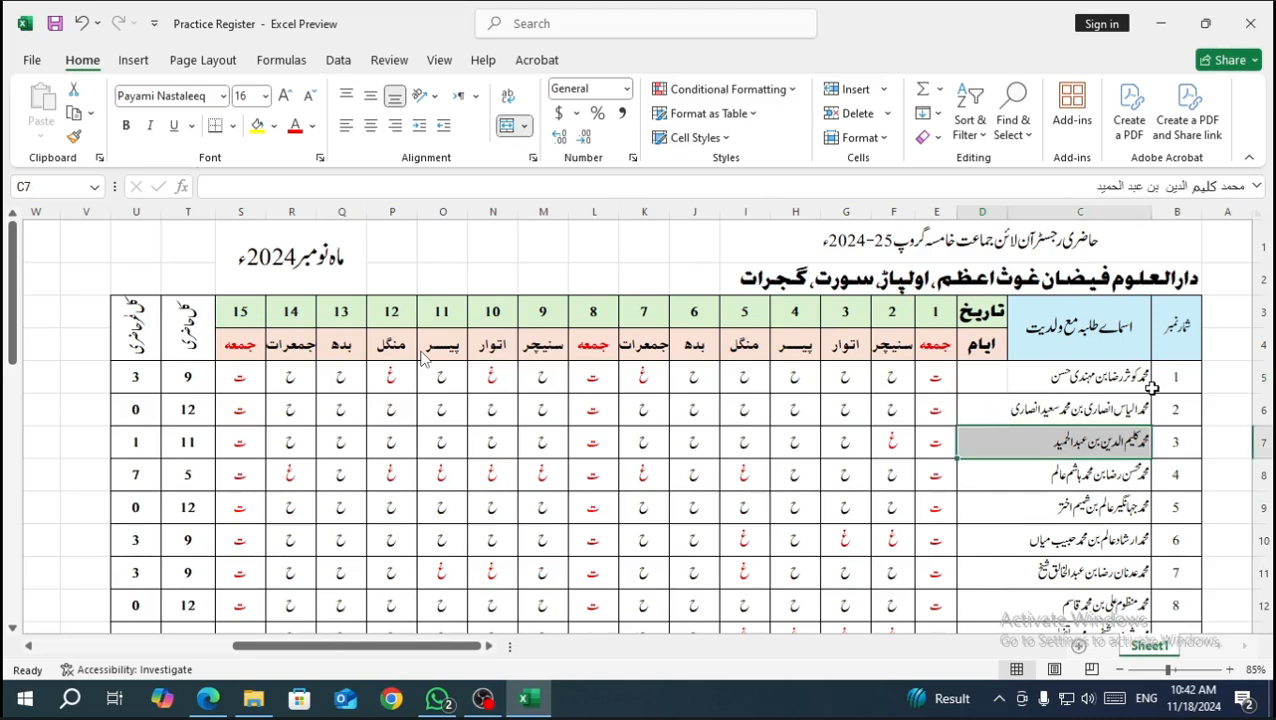
{"action": "left_click_drag", "start_coordinate": [1103, 383], "coordinate": [993, 382]}
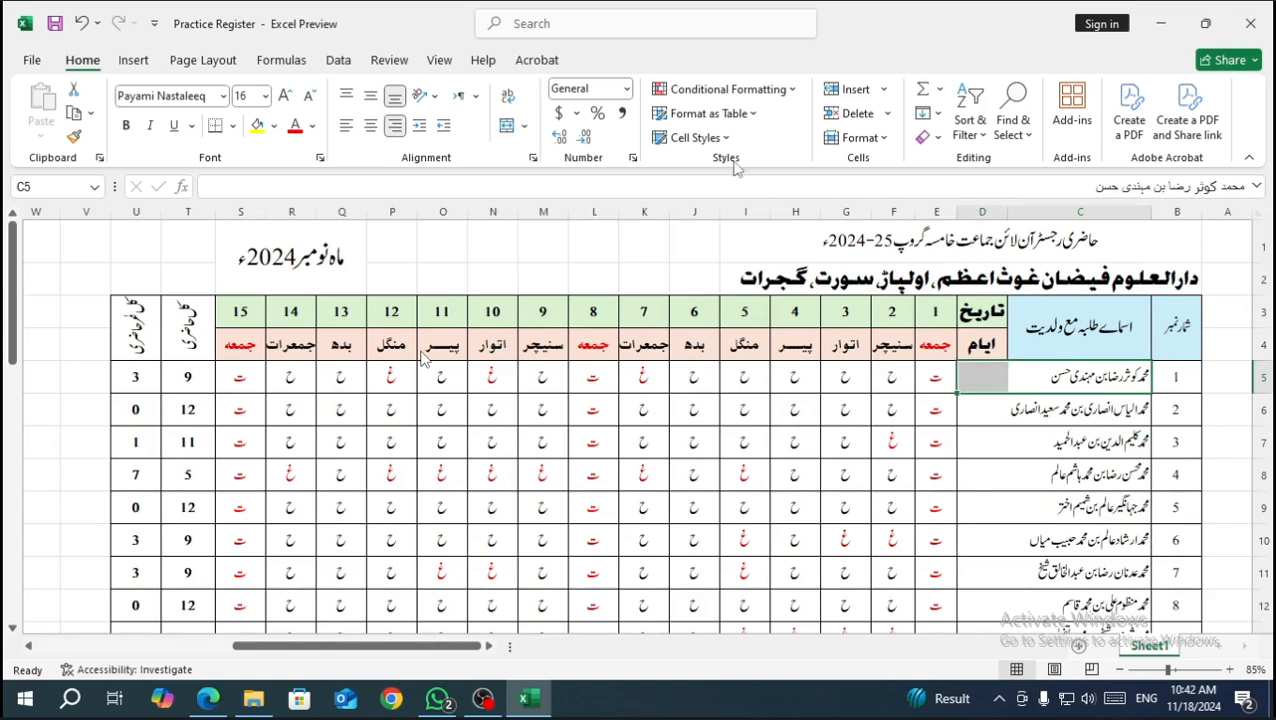
{"action": "left_click", "coordinate": [508, 125]}
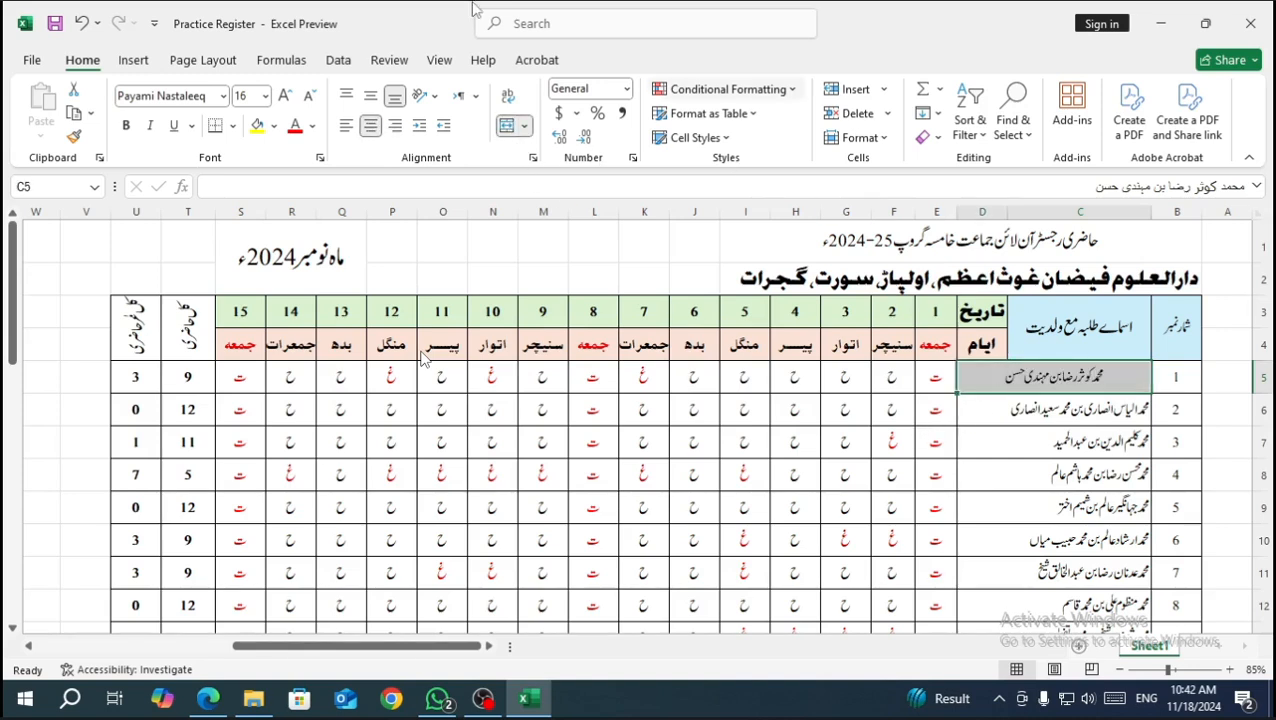
Review the merged name cells of several students between rows 5 and 9 against the rest of the student list.
{"action": "left_click", "coordinate": [1038, 474]}
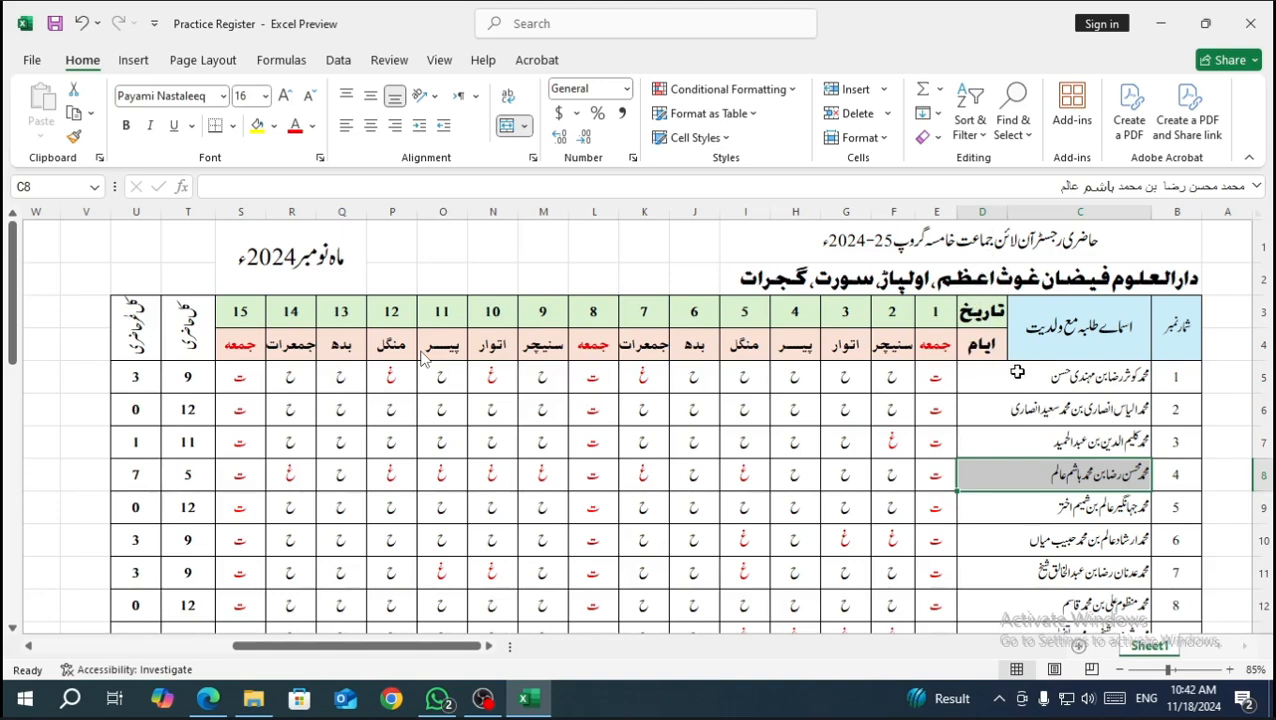
{"action": "scroll", "coordinate": [1008, 535], "scroll_direction": "down", "scroll_amount": 2}
{"action": "scroll", "coordinate": [1008, 431], "scroll_direction": "up", "scroll_amount": 1}
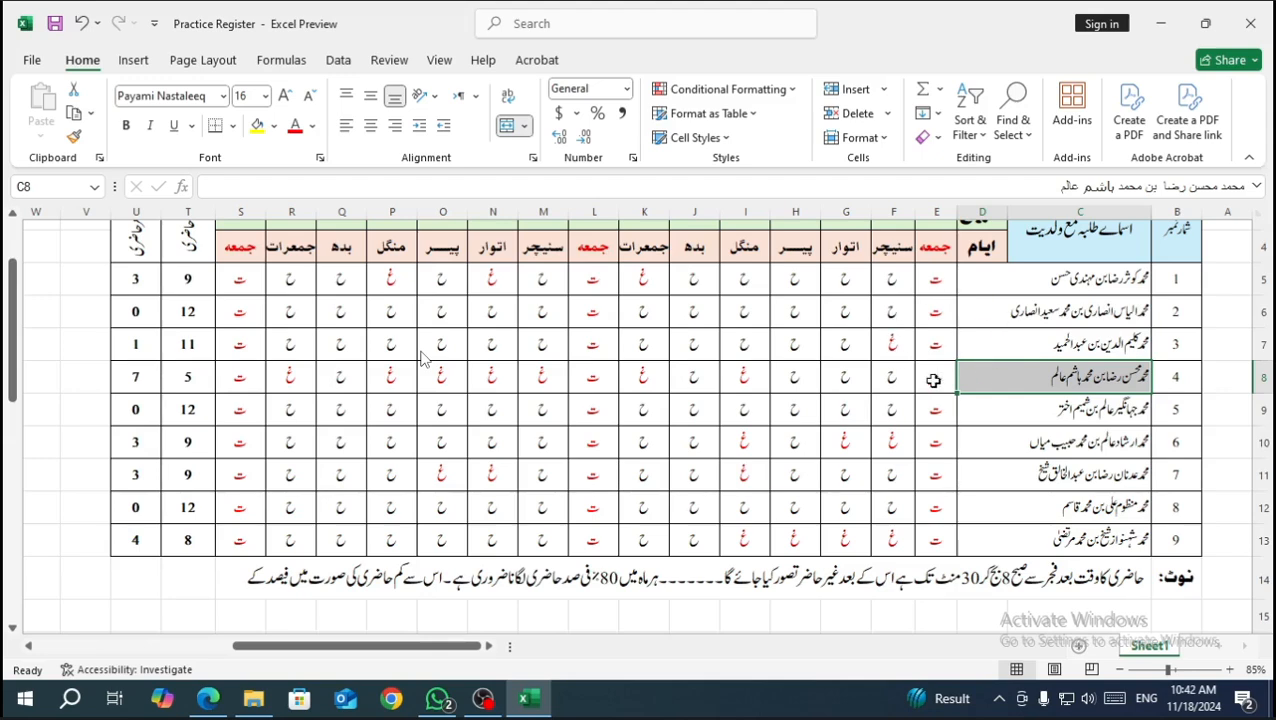
{"action": "scroll", "coordinate": [932, 380], "scroll_direction": "up", "scroll_amount": 1}
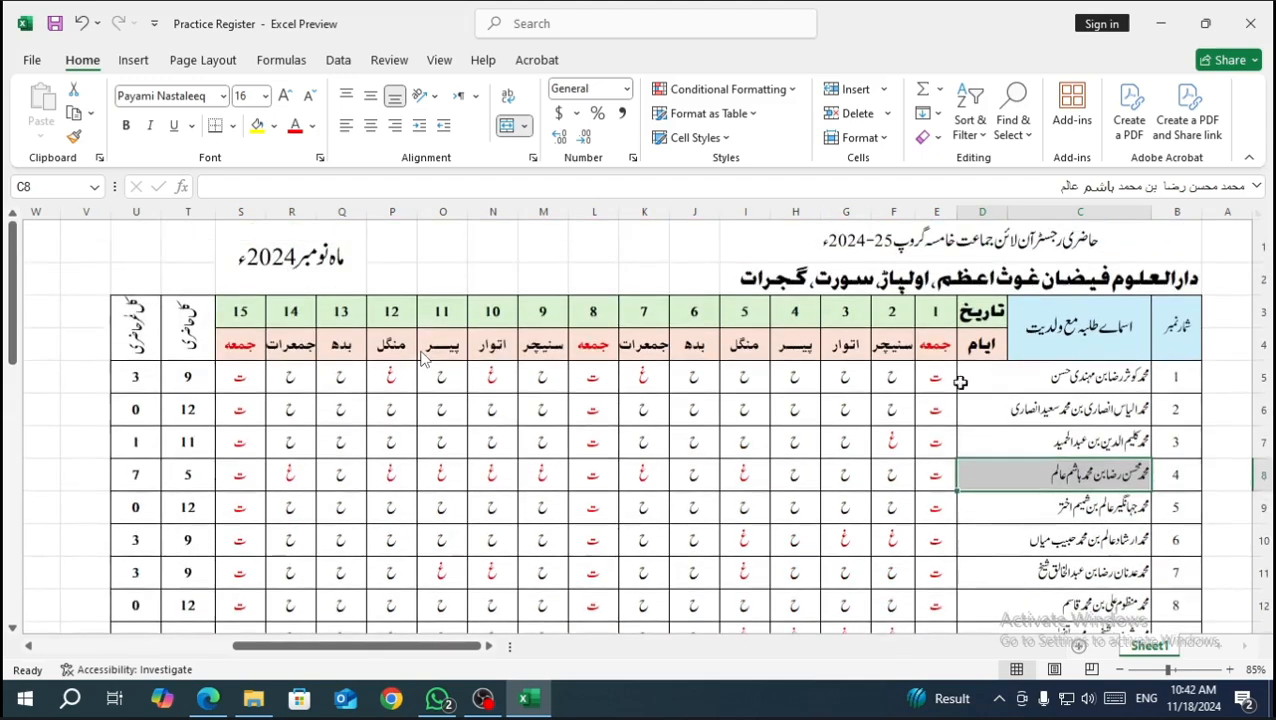
{"action": "left_click", "coordinate": [991, 508]}
{"action": "left_click", "coordinate": [1017, 374]}
{"action": "left_click", "coordinate": [1053, 418]}
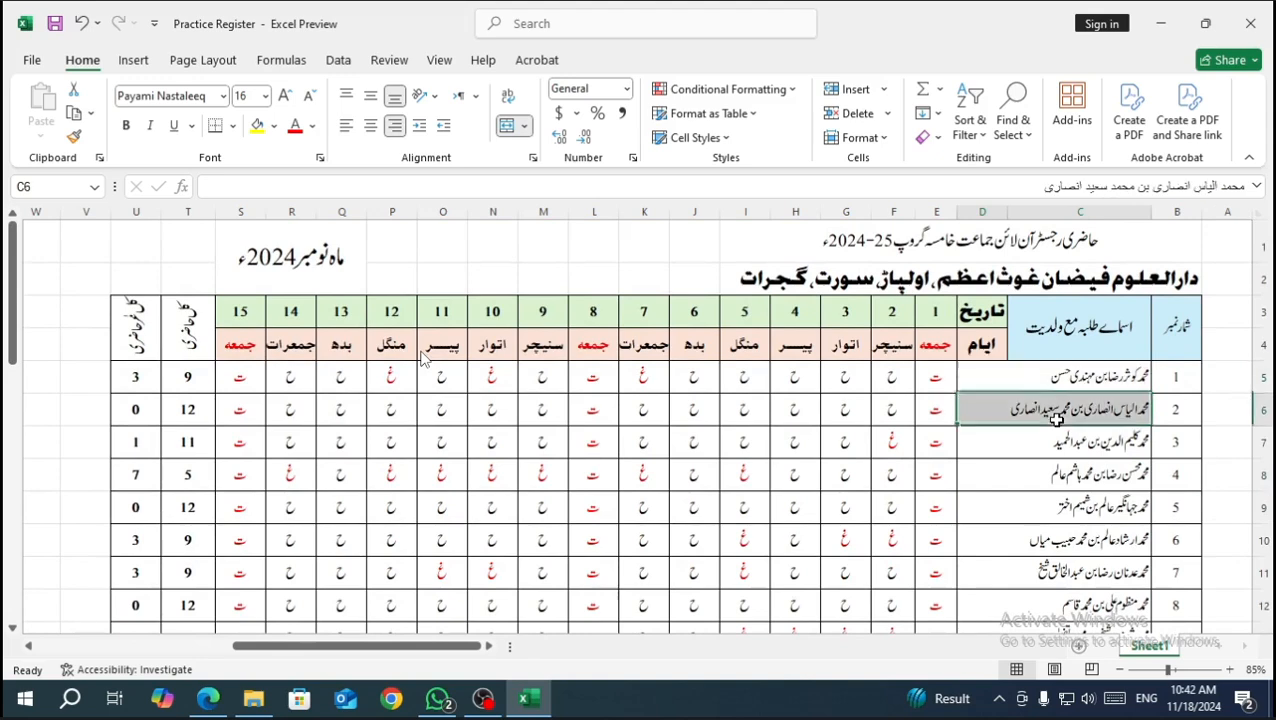
Examine the table from the serial number heading in B3 down to the last student, including the attendance mark in G9.
{"action": "left_click", "coordinate": [1176, 342]}
{"action": "scroll", "coordinate": [1176, 342], "scroll_direction": "down", "scroll_amount": 1}
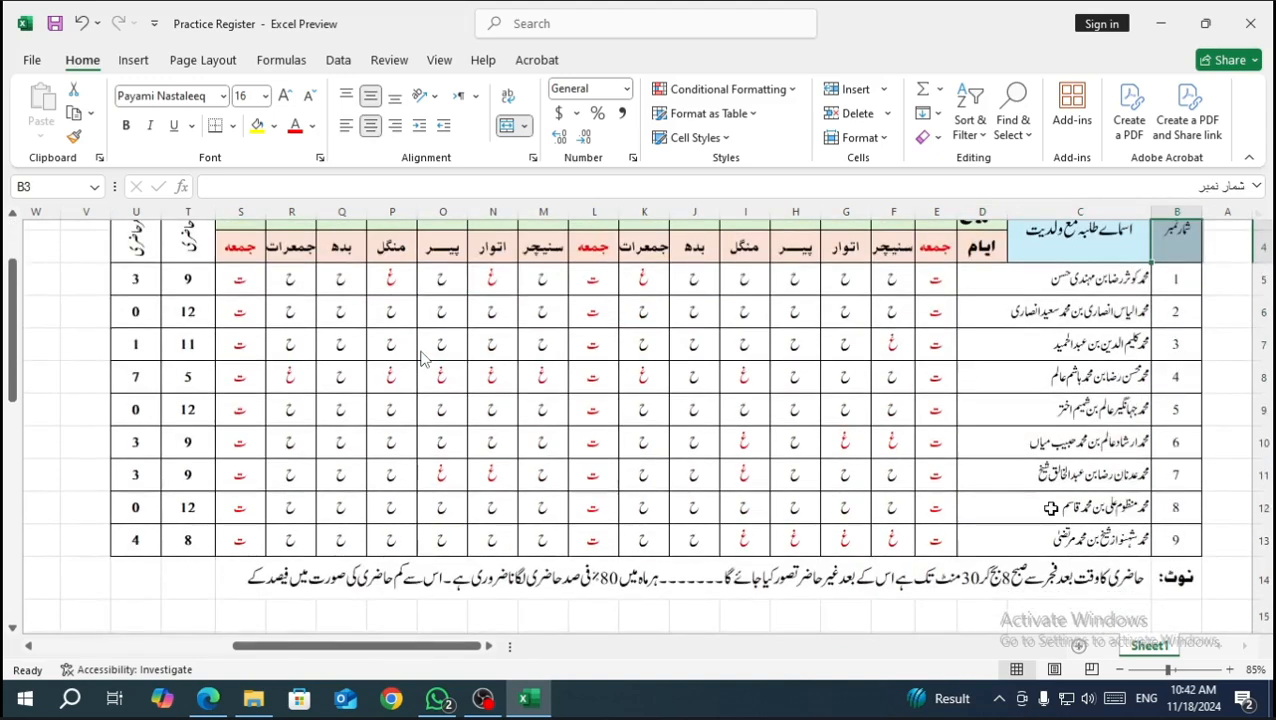
{"action": "scroll", "coordinate": [1044, 484], "scroll_direction": "up", "scroll_amount": 1}
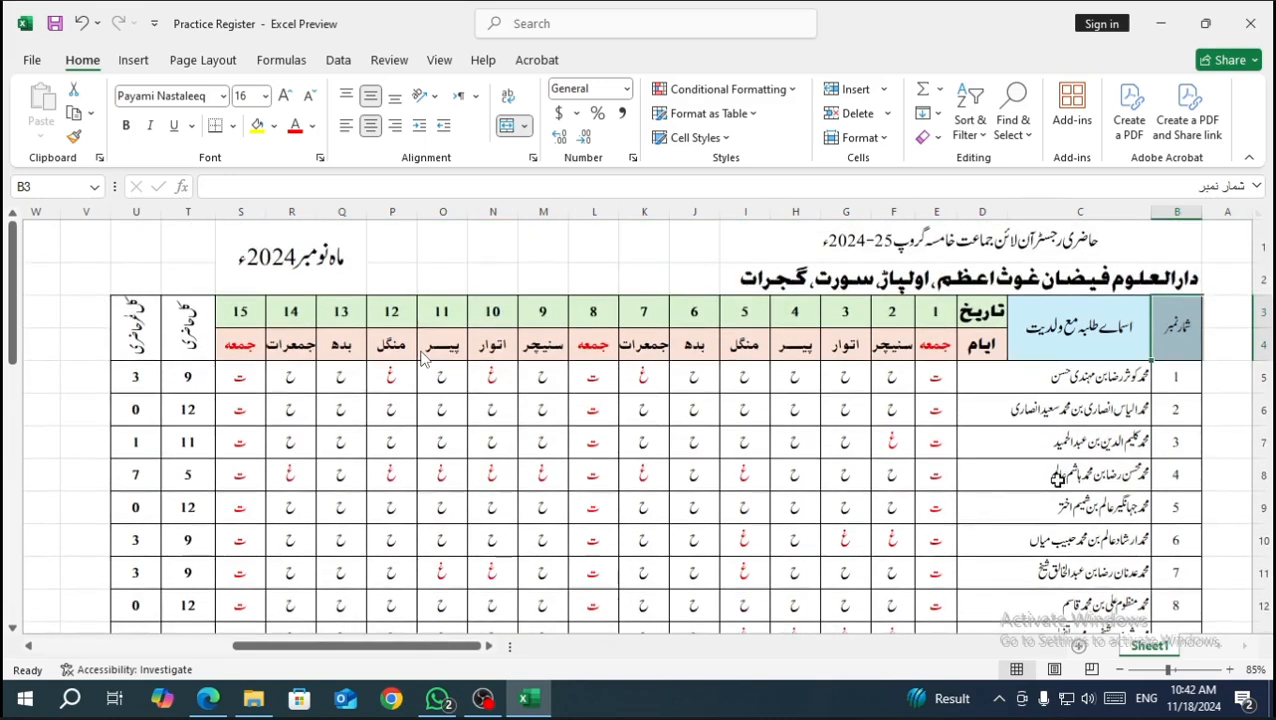
{"action": "scroll", "coordinate": [550, 420], "scroll_direction": "down", "scroll_amount": 1}
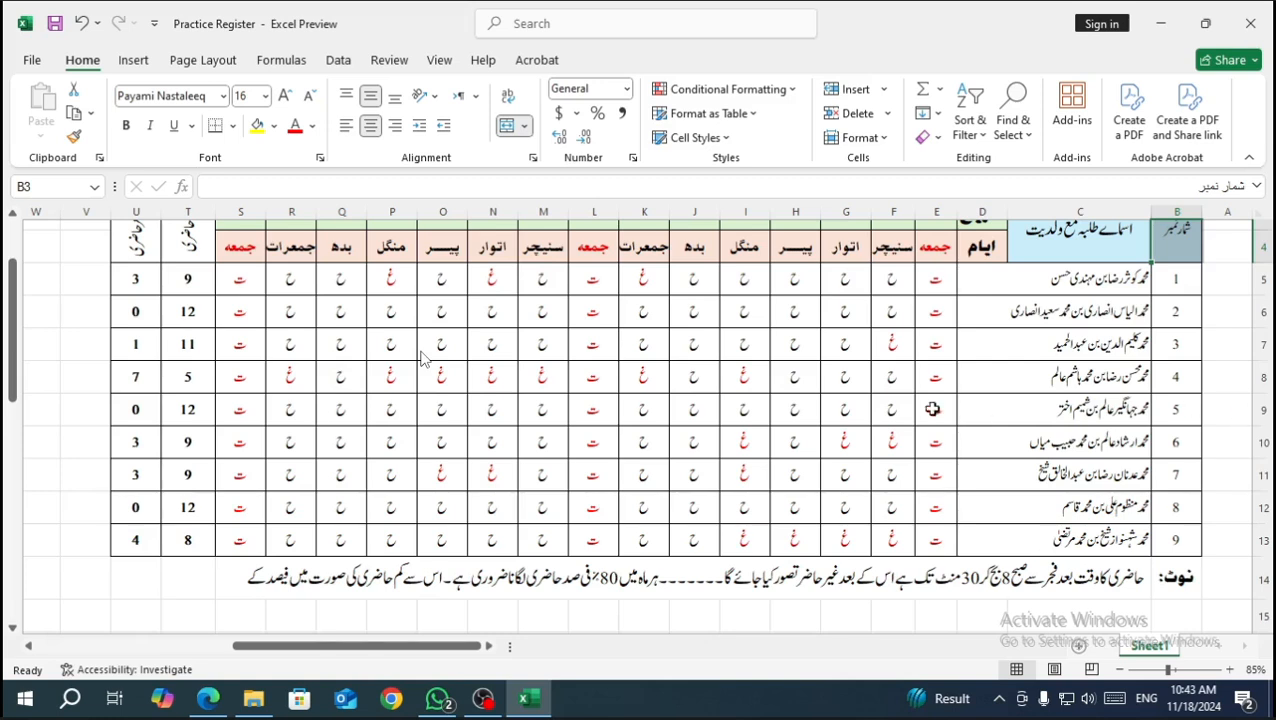
{"action": "left_click", "coordinate": [862, 400]}
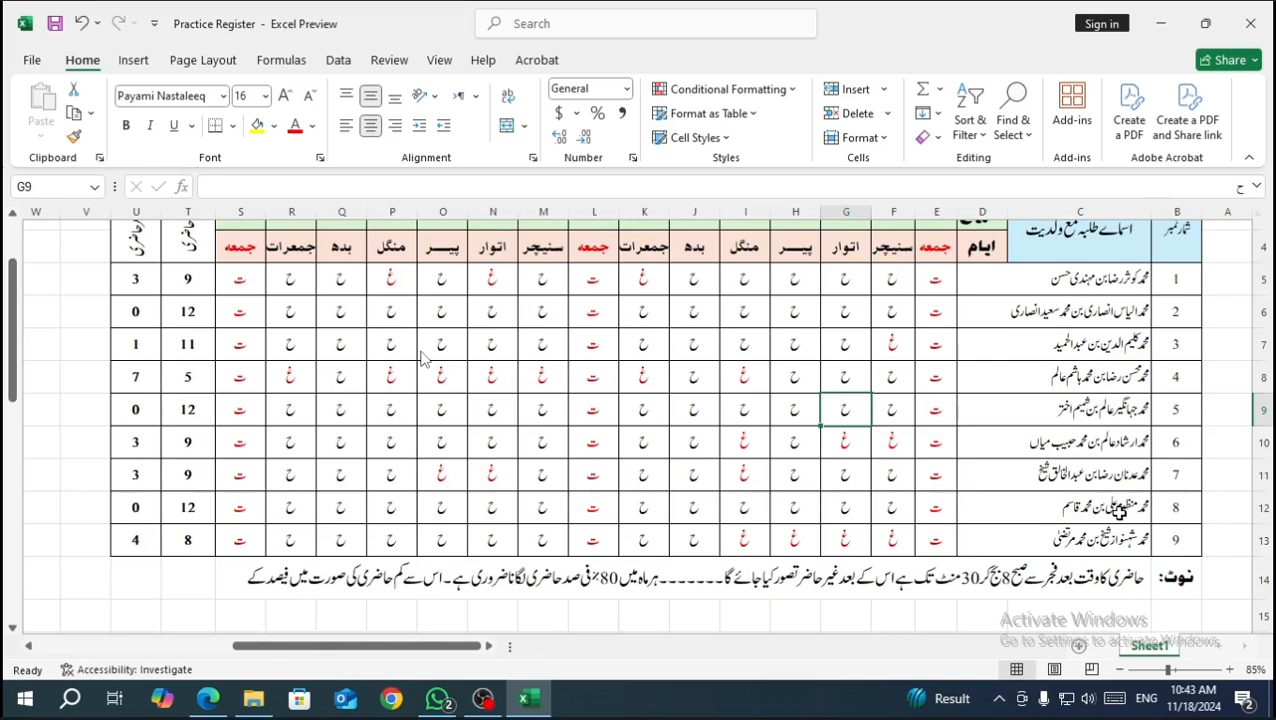
{"action": "scroll", "coordinate": [806, 425], "scroll_direction": "up", "scroll_amount": 1}
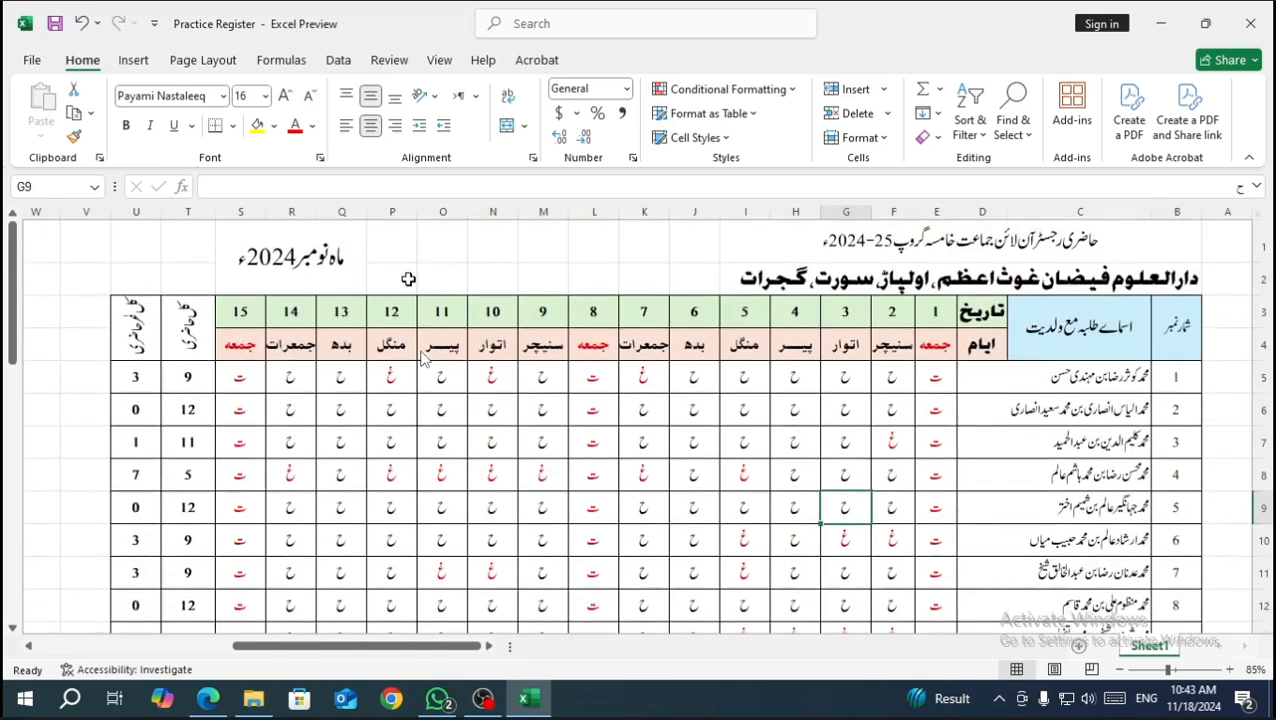
Check the merged month heading in Q1 and the two register title lines in rows 1 and 2.
{"action": "left_click", "coordinate": [330, 276]}
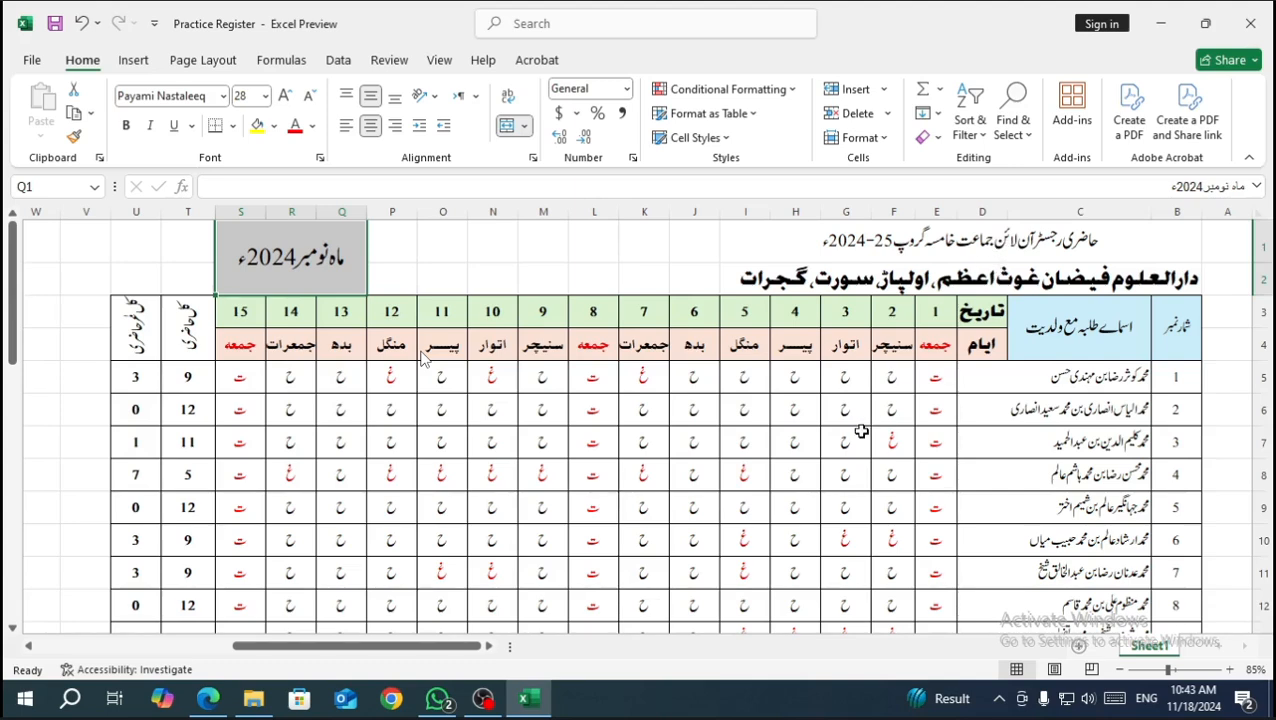
{"action": "scroll", "coordinate": [861, 431], "scroll_direction": "down", "scroll_amount": 2}
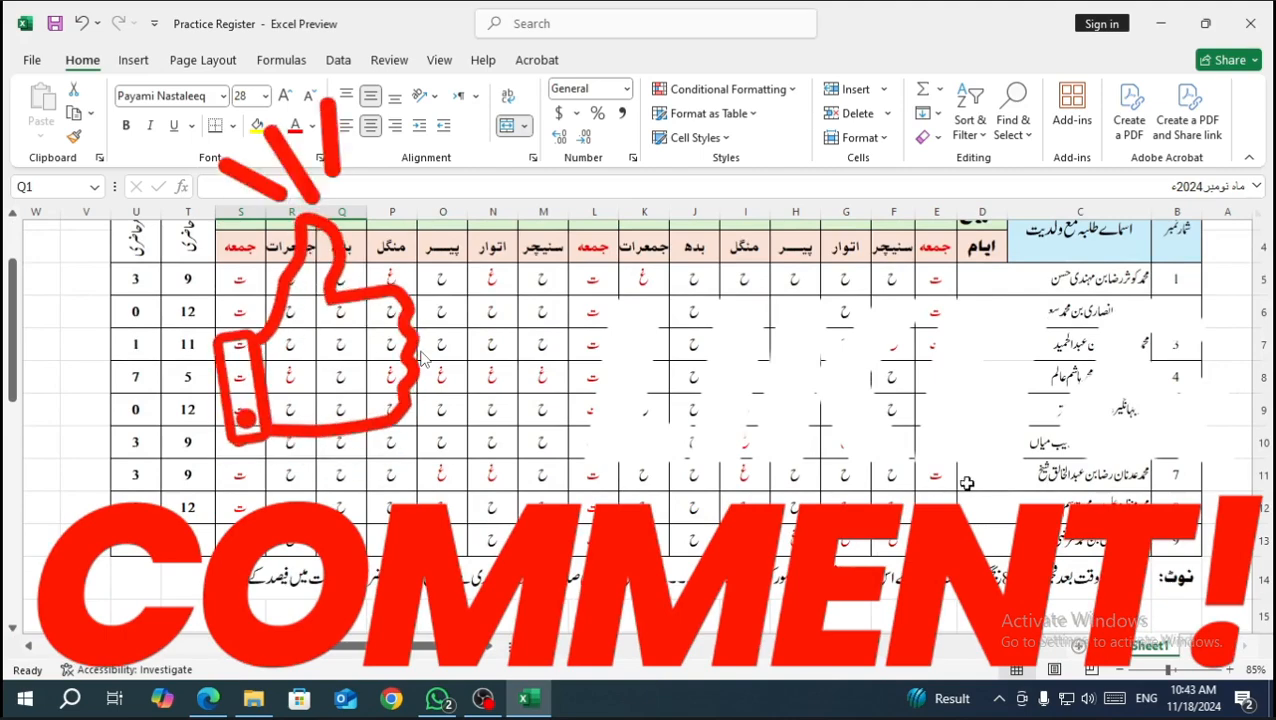
{"action": "scroll", "coordinate": [967, 483], "scroll_direction": "up", "scroll_amount": 2}
{"action": "left_click_drag", "start_coordinate": [903, 240], "coordinate": [903, 268]}
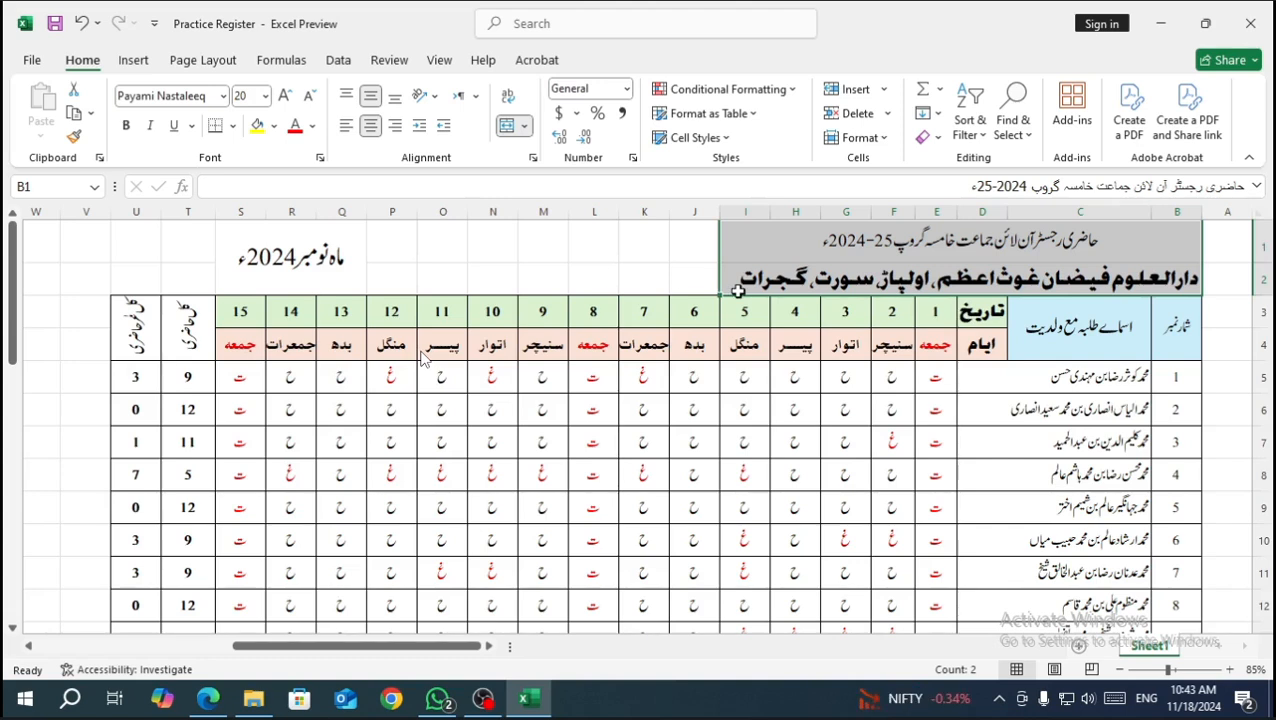
{"action": "left_click", "coordinate": [240, 257]}
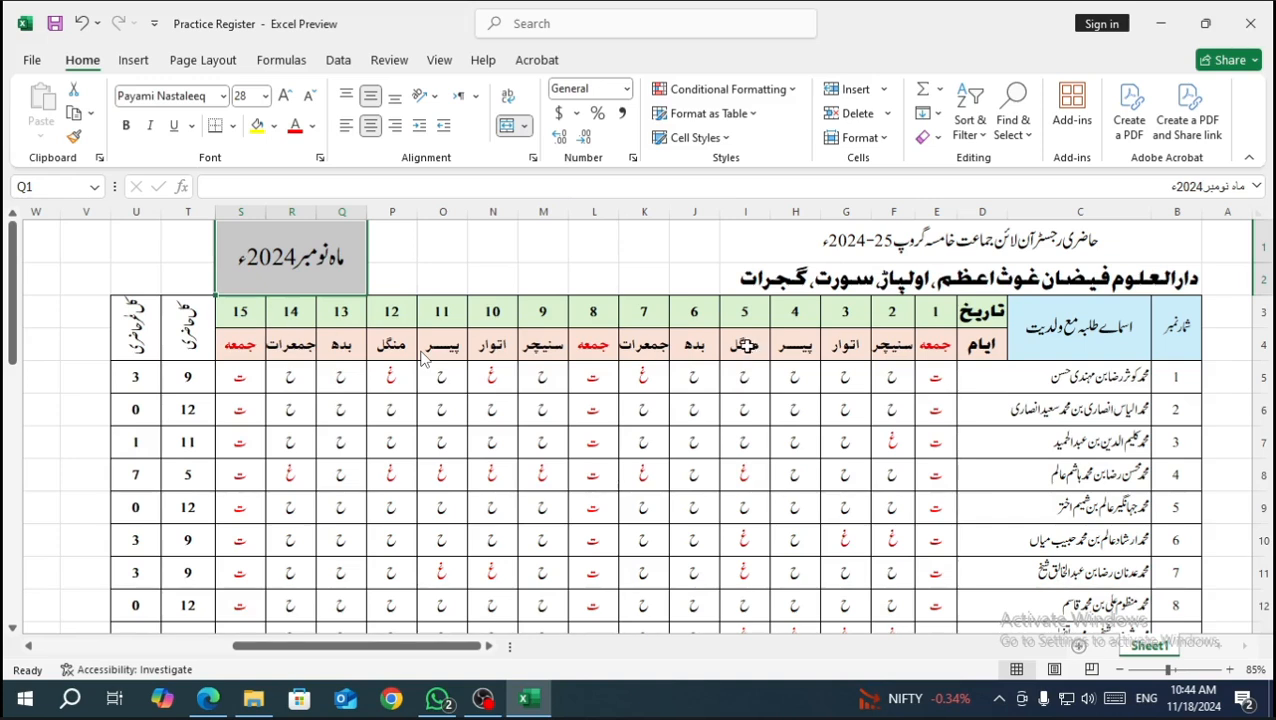
Check the day 15 heading in S3 and the total attendance and total absence headings in T3 and U3.
{"action": "left_click", "coordinate": [239, 322]}
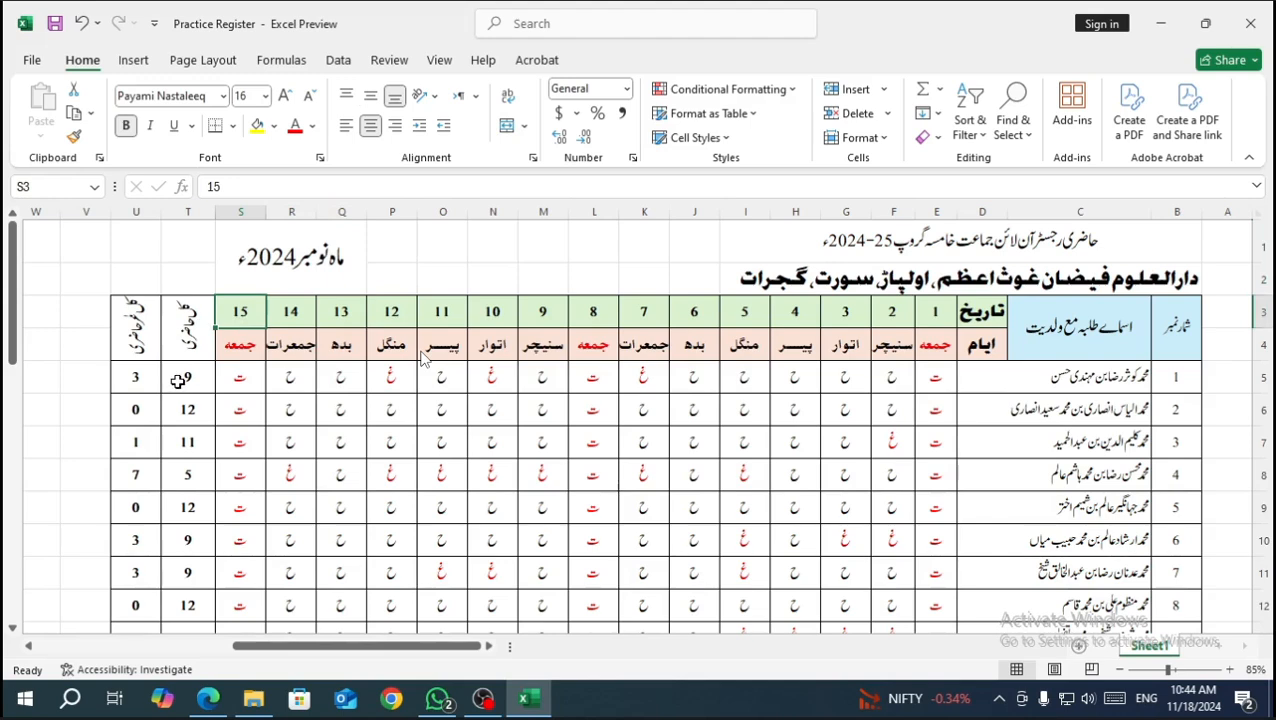
{"action": "scroll", "coordinate": [180, 380], "scroll_direction": "down", "scroll_amount": 1}
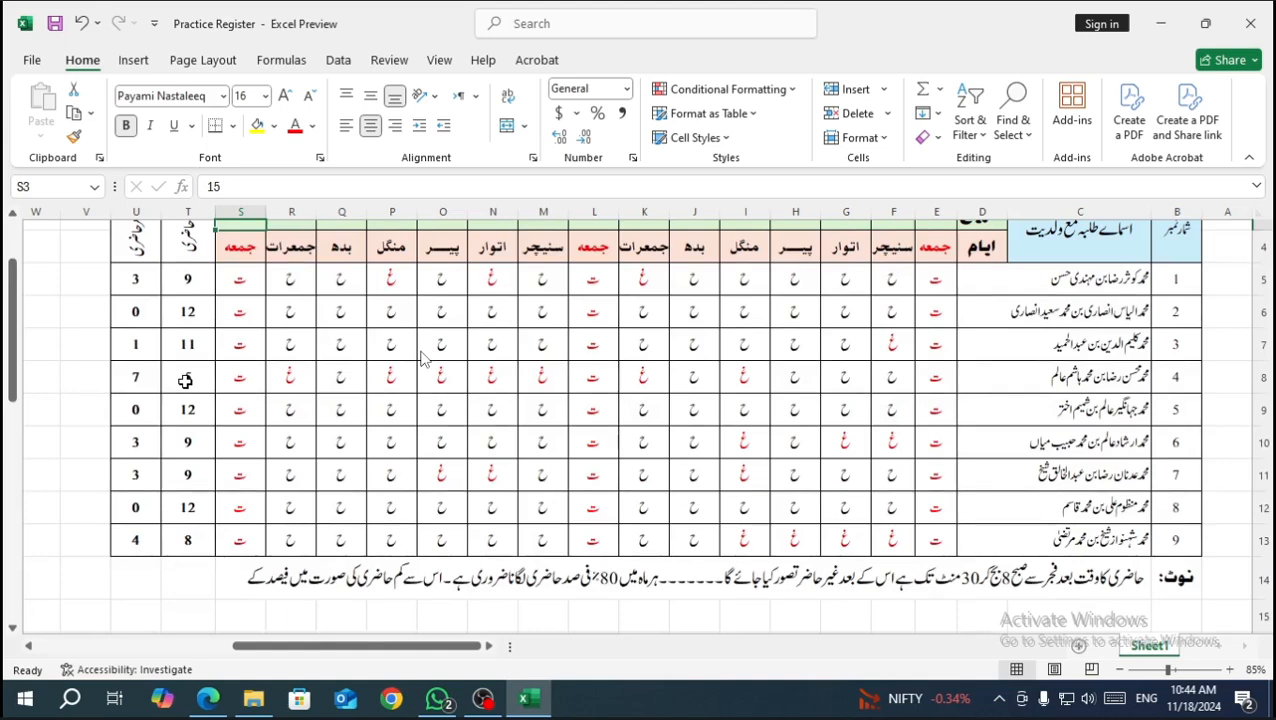
{"action": "scroll", "coordinate": [185, 380], "scroll_direction": "up", "scroll_amount": 1}
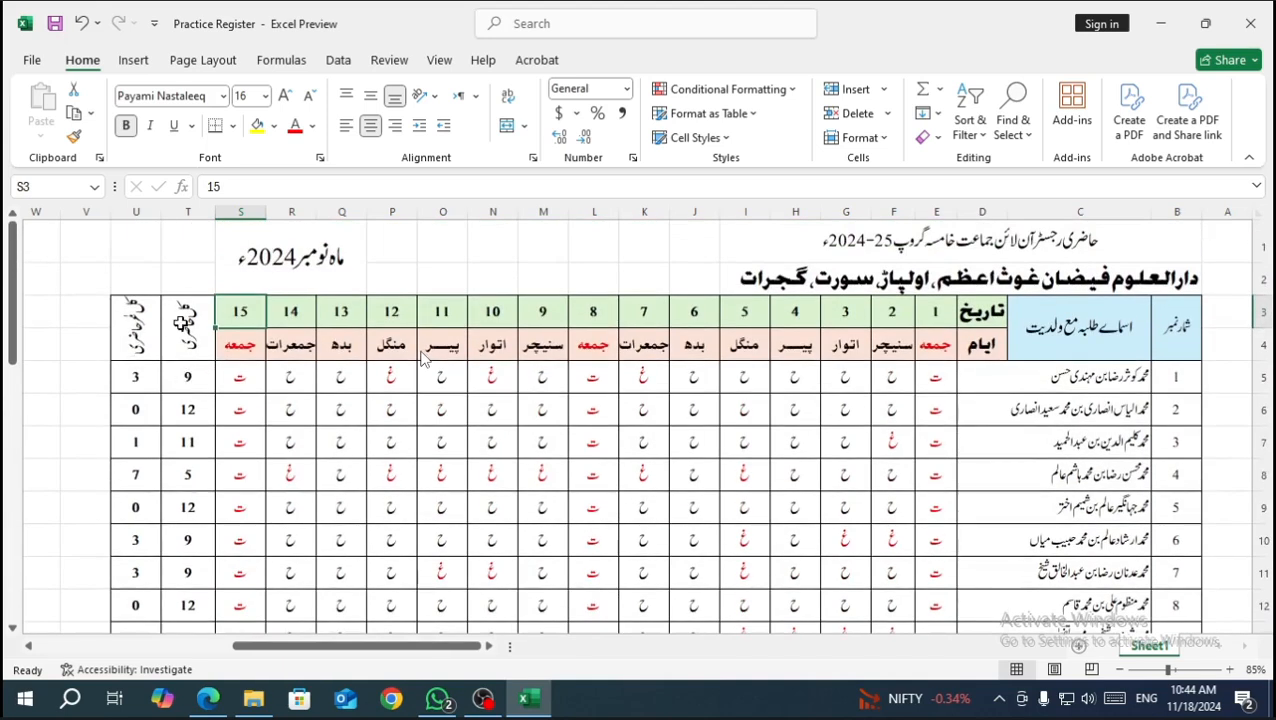
{"action": "left_click", "coordinate": [125, 331]}
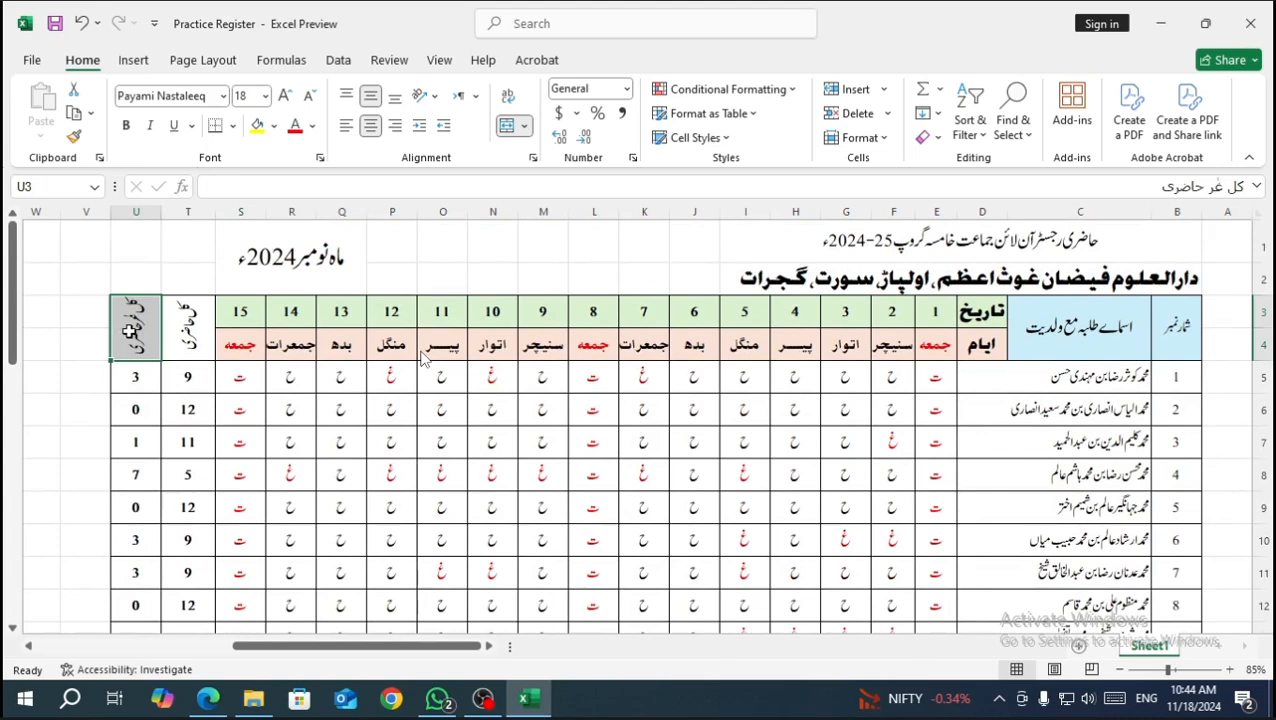
{"action": "left_click", "coordinate": [175, 332]}
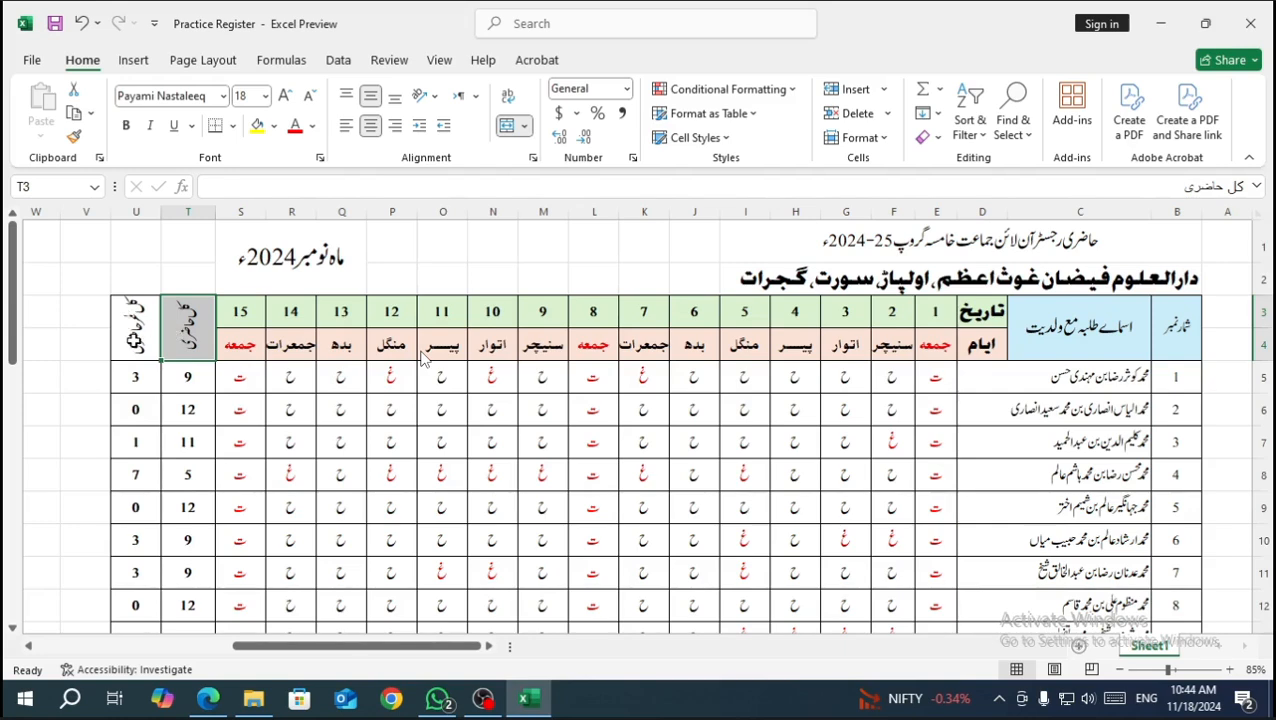
Clear the total attendance and total absence formulas from T5:U13.
{"action": "scroll", "coordinate": [142, 367], "scroll_direction": "down", "scroll_amount": 1}
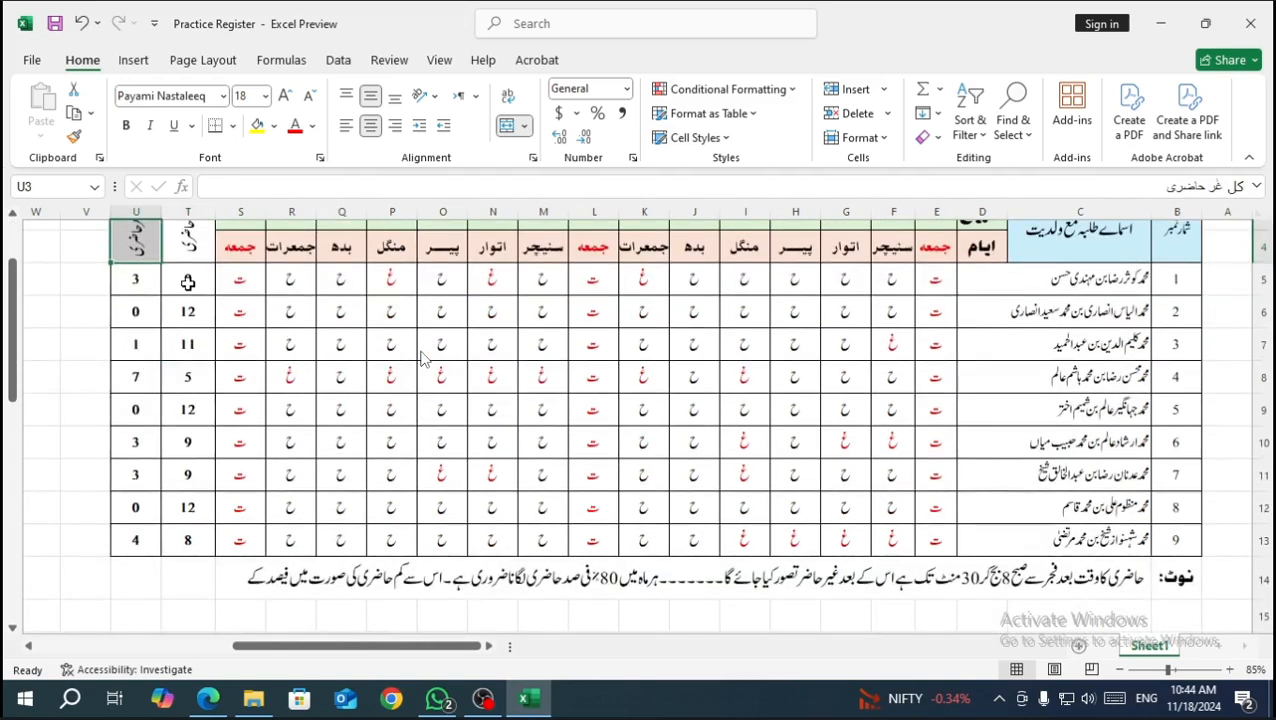
{"action": "left_click_drag", "start_coordinate": [186, 280], "coordinate": [138, 545]}
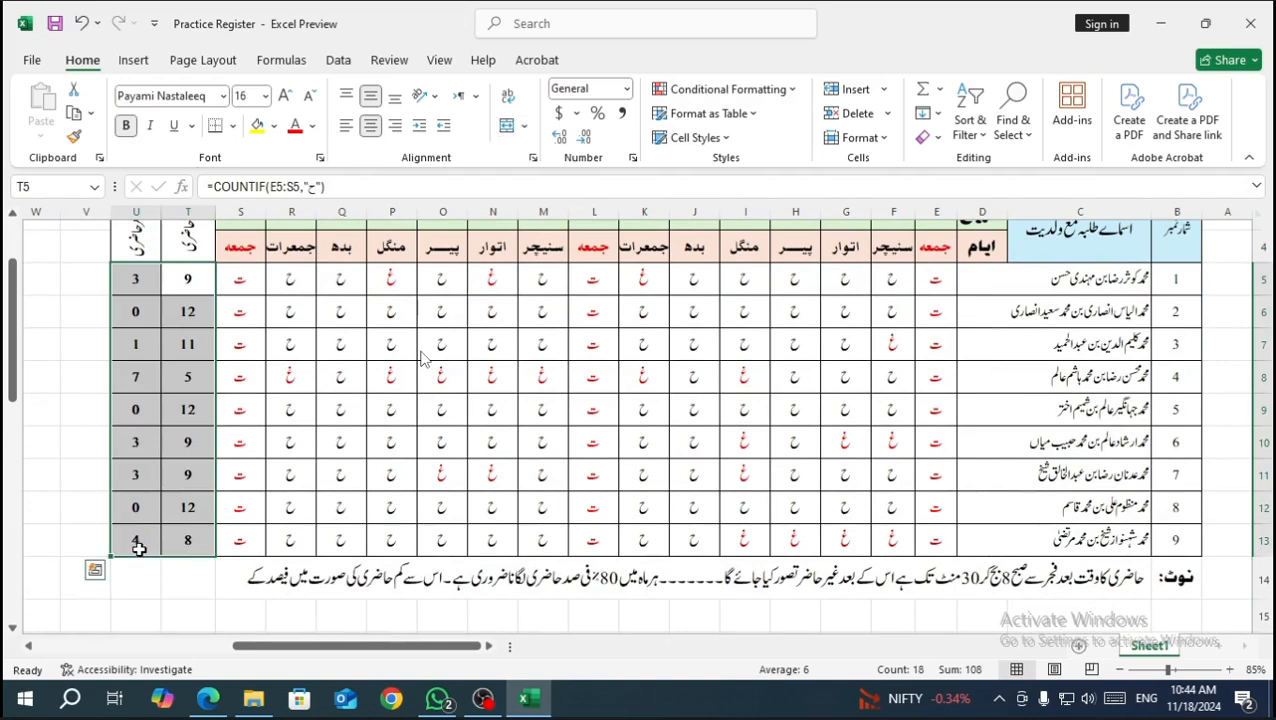
{"action": "key", "text": "Delete"}
{"action": "left_click", "coordinate": [83, 450]}
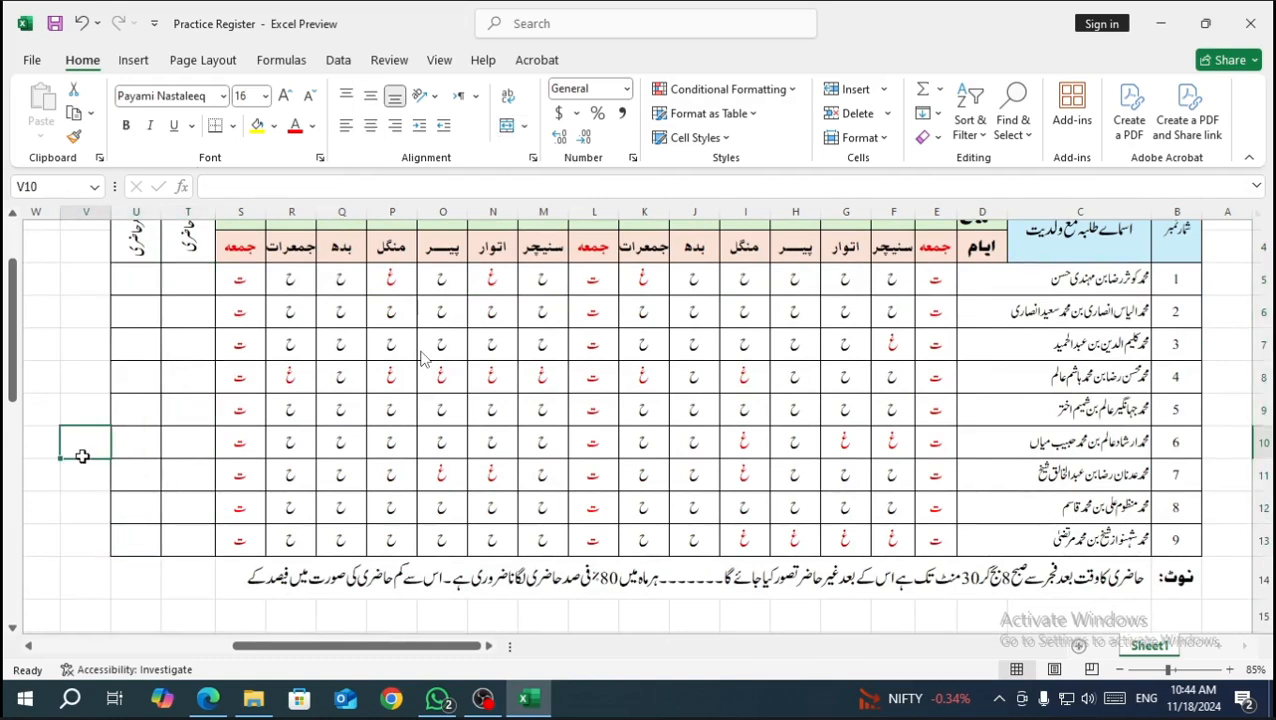
{"action": "scroll", "coordinate": [83, 457], "scroll_direction": "up", "scroll_amount": 1}
{"action": "scroll", "coordinate": [83, 457], "scroll_direction": "up", "scroll_amount": 1}
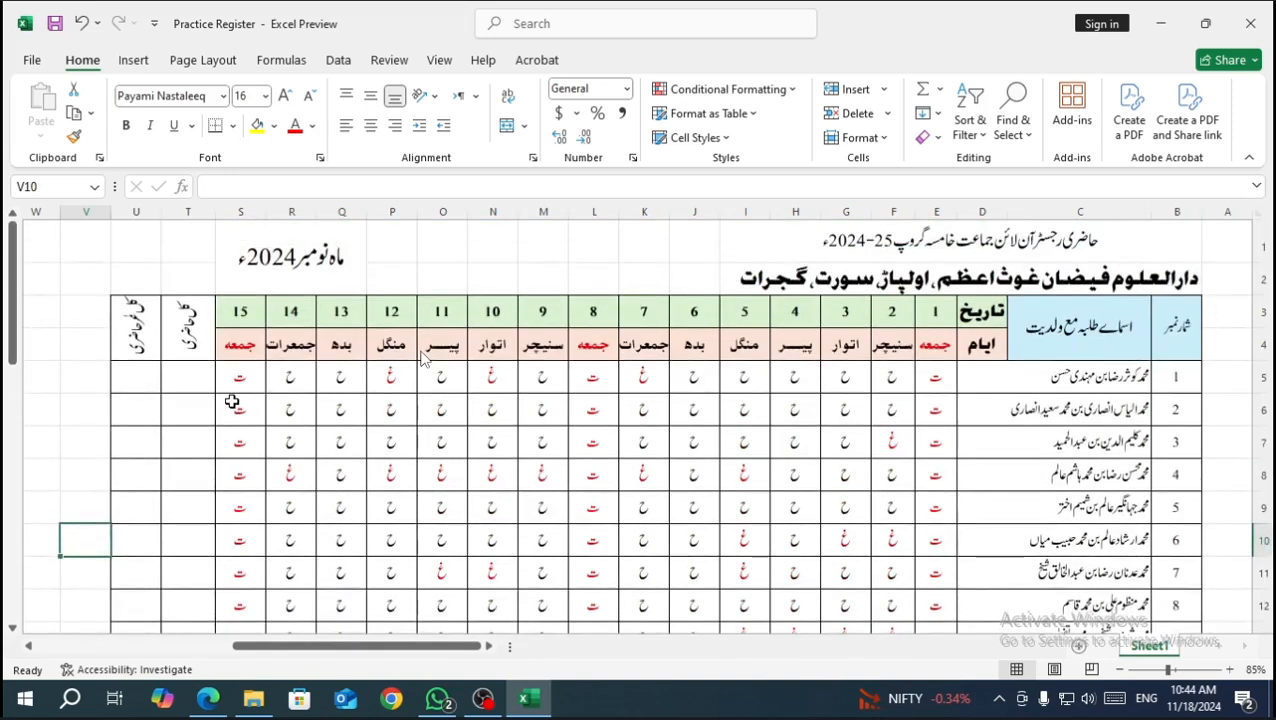
Inspect the first student's total attendance cell T5 and the student rows down to the note below the table.
{"action": "left_click", "coordinate": [180, 375]}
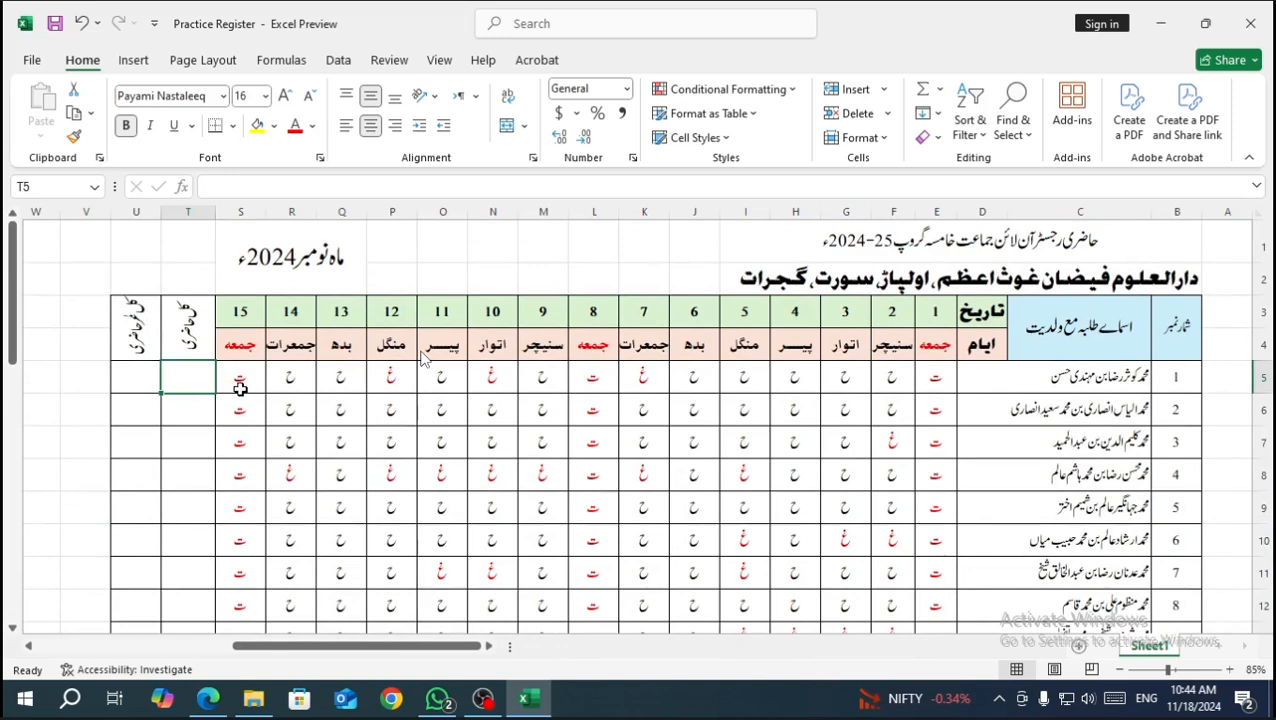
{"action": "left_click", "coordinate": [71, 413]}
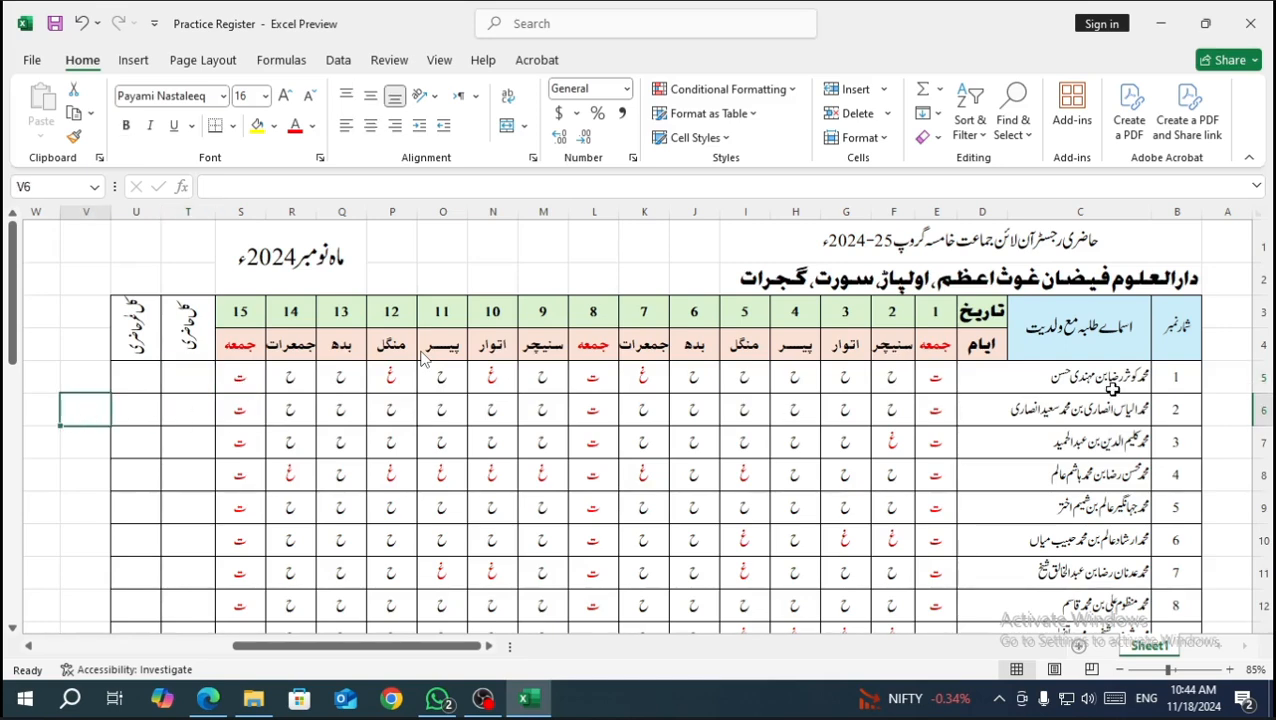
{"action": "scroll", "coordinate": [1108, 390], "scroll_direction": "down", "scroll_amount": 1}
{"action": "scroll", "coordinate": [1108, 390], "scroll_direction": "down", "scroll_amount": 1}
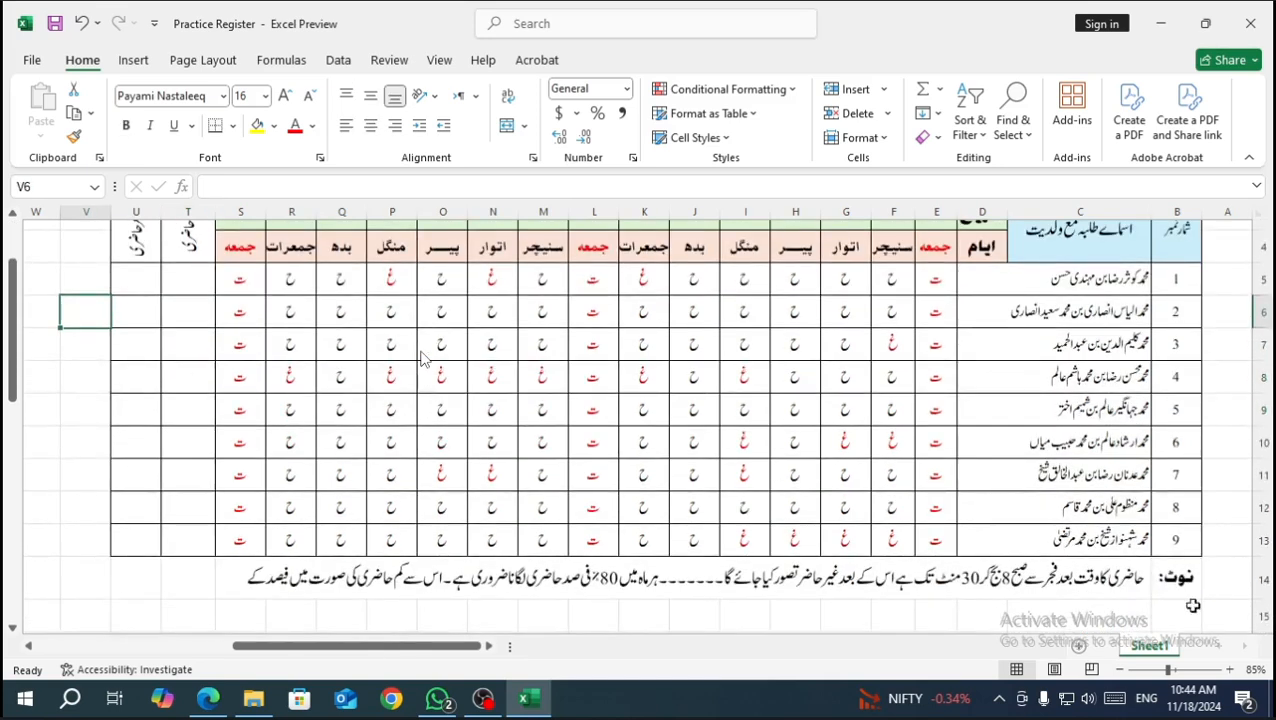
{"action": "scroll", "coordinate": [879, 494], "scroll_direction": "up", "scroll_amount": 2}
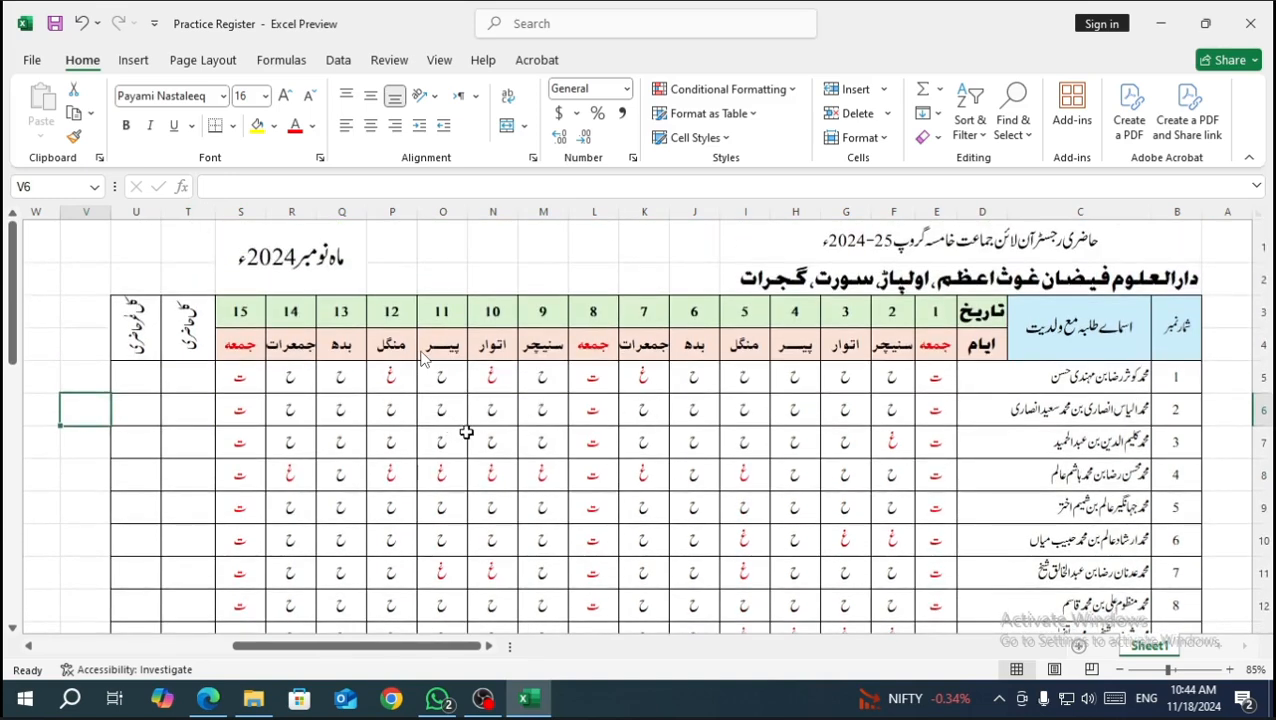
Examine the ح, غ and ت marks in the attendance rows, comparing ordinary days with the Friday column L.
{"action": "left_click", "coordinate": [896, 378]}
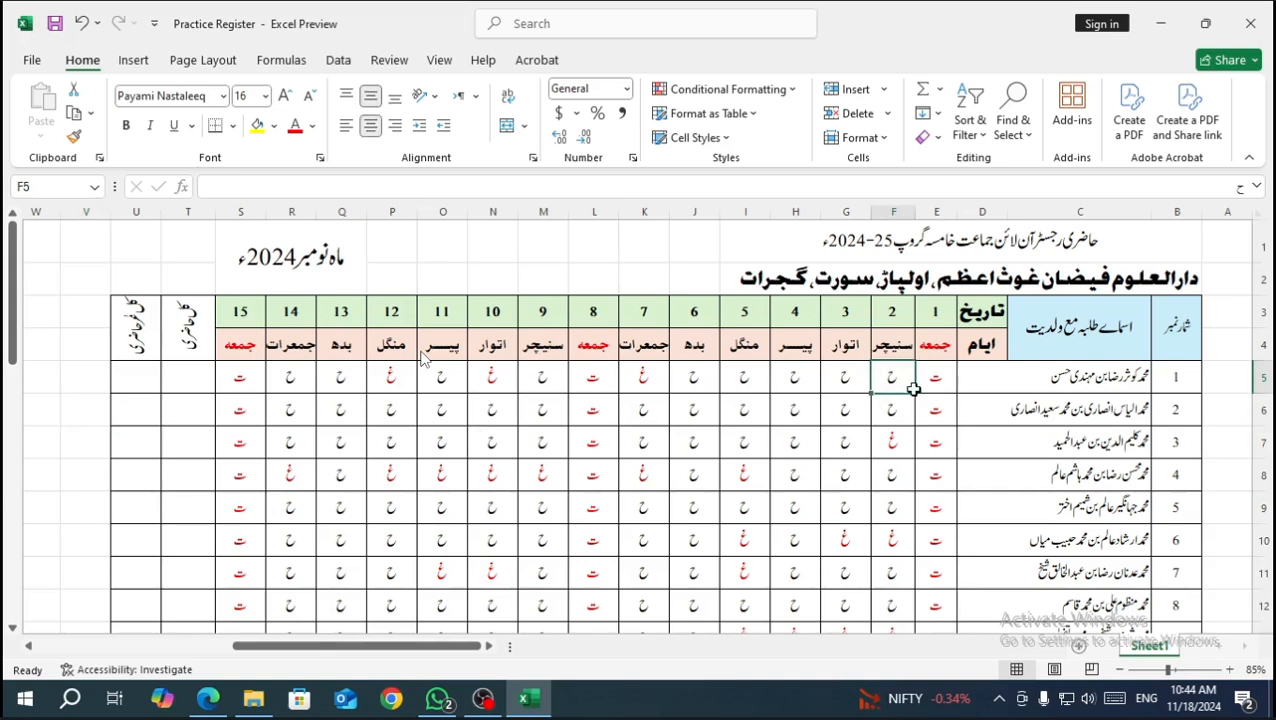
{"action": "left_click", "coordinate": [646, 374]}
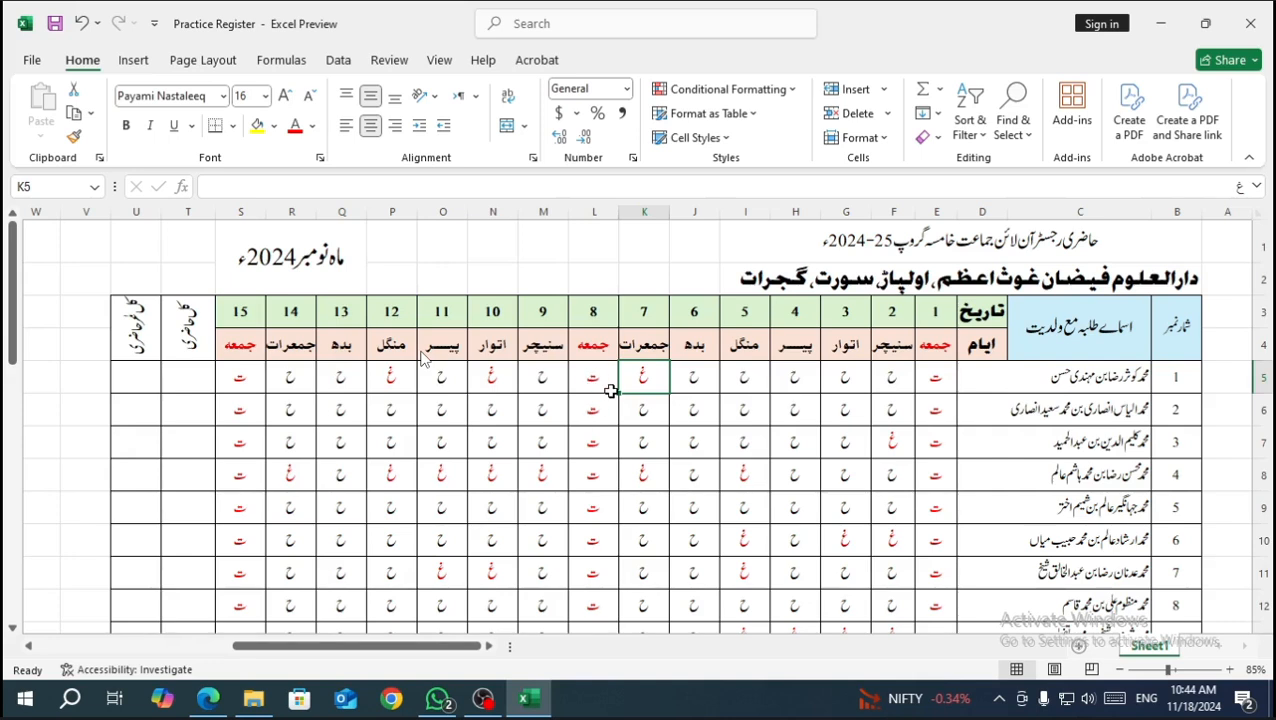
{"action": "left_click", "coordinate": [598, 350]}
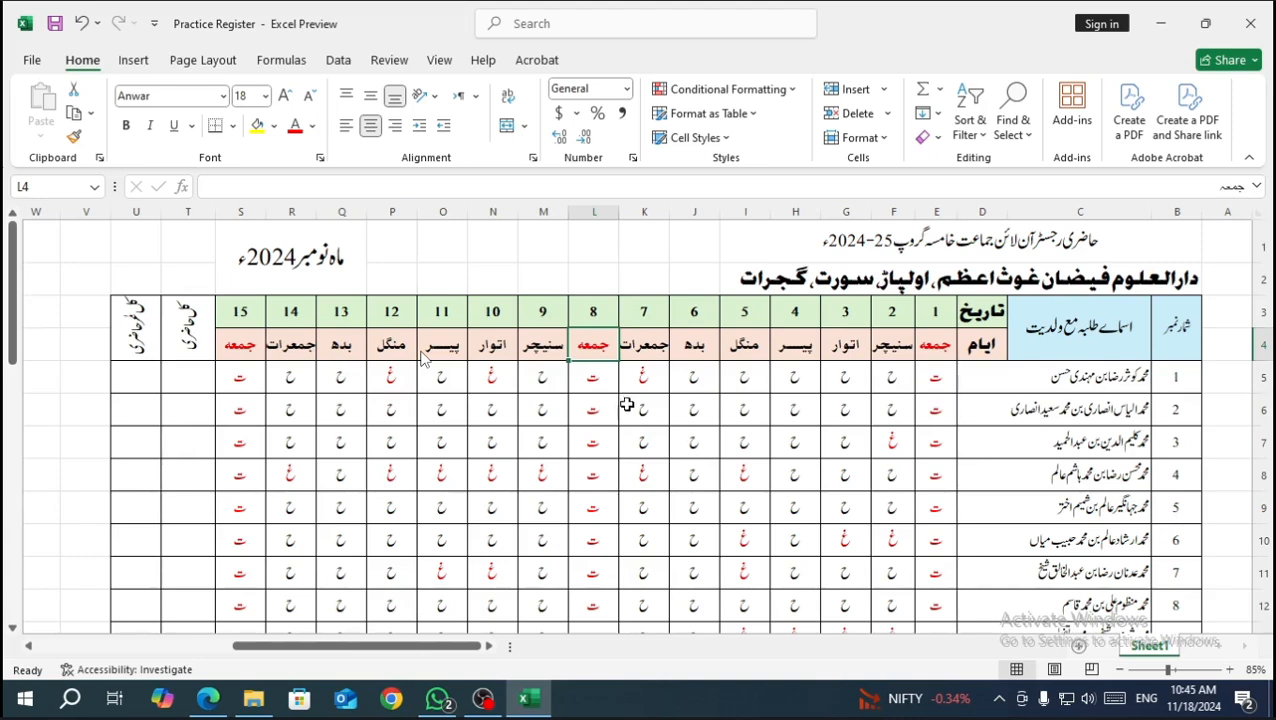
{"action": "left_click", "coordinate": [597, 436]}
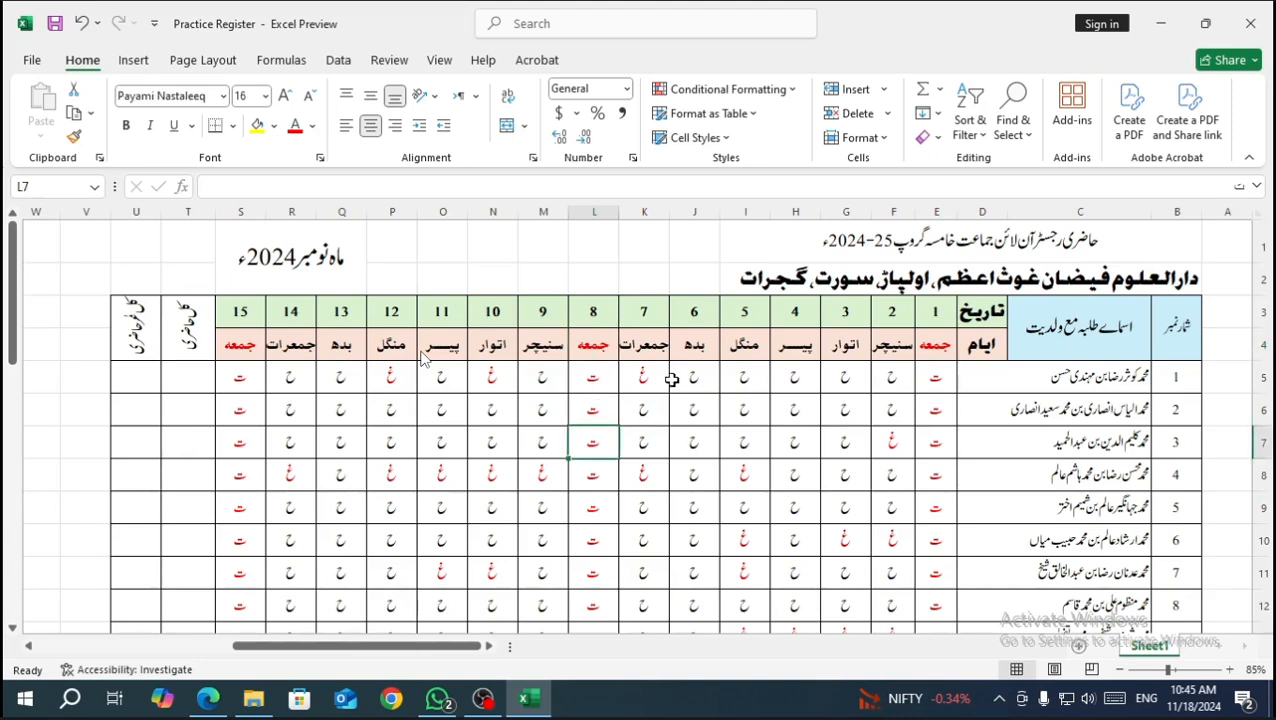
{"action": "left_click", "coordinate": [723, 385]}
{"action": "scroll", "coordinate": [722, 389], "scroll_direction": "down", "scroll_amount": 1}
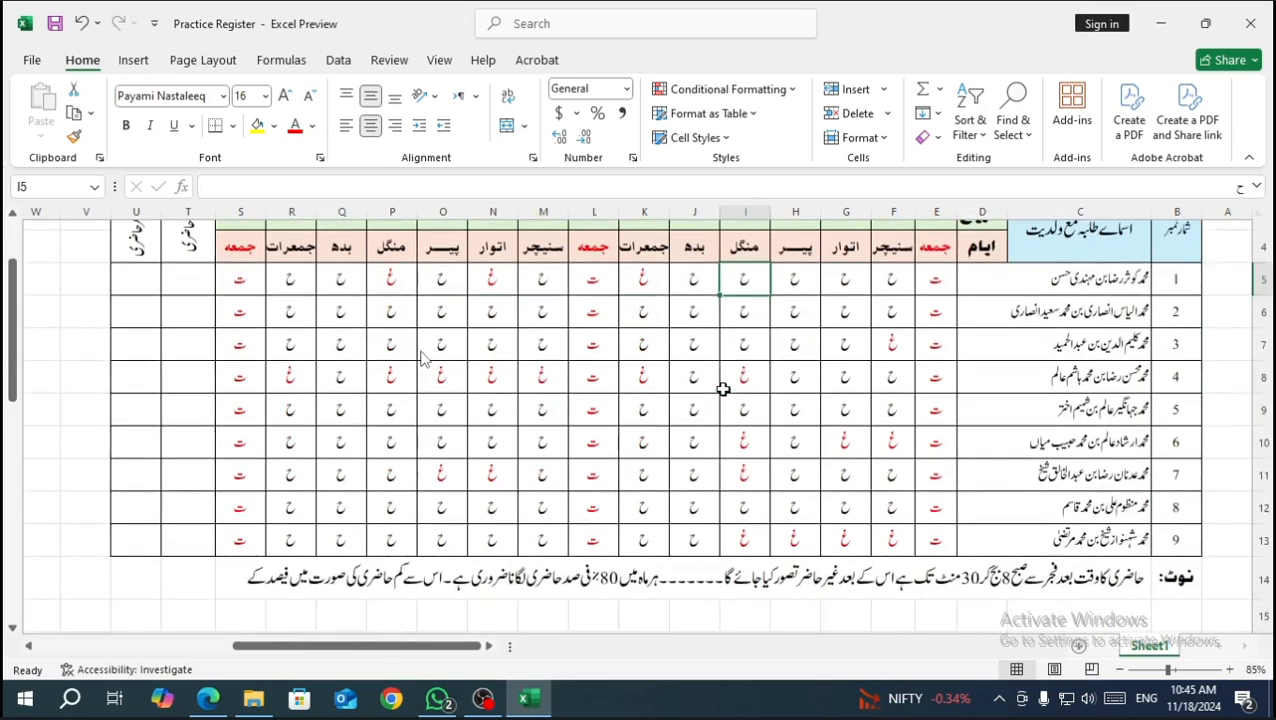
{"action": "scroll", "coordinate": [718, 390], "scroll_direction": "up", "scroll_amount": 1}
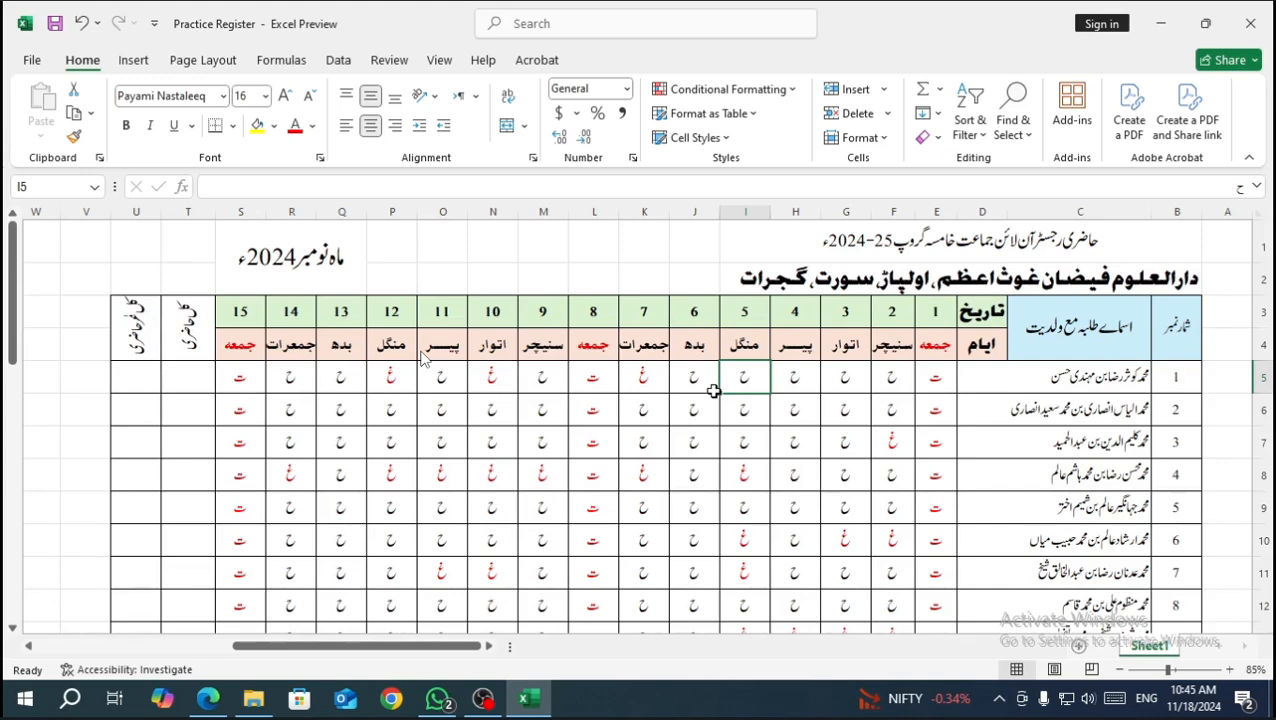
{"action": "left_click", "coordinate": [644, 441]}
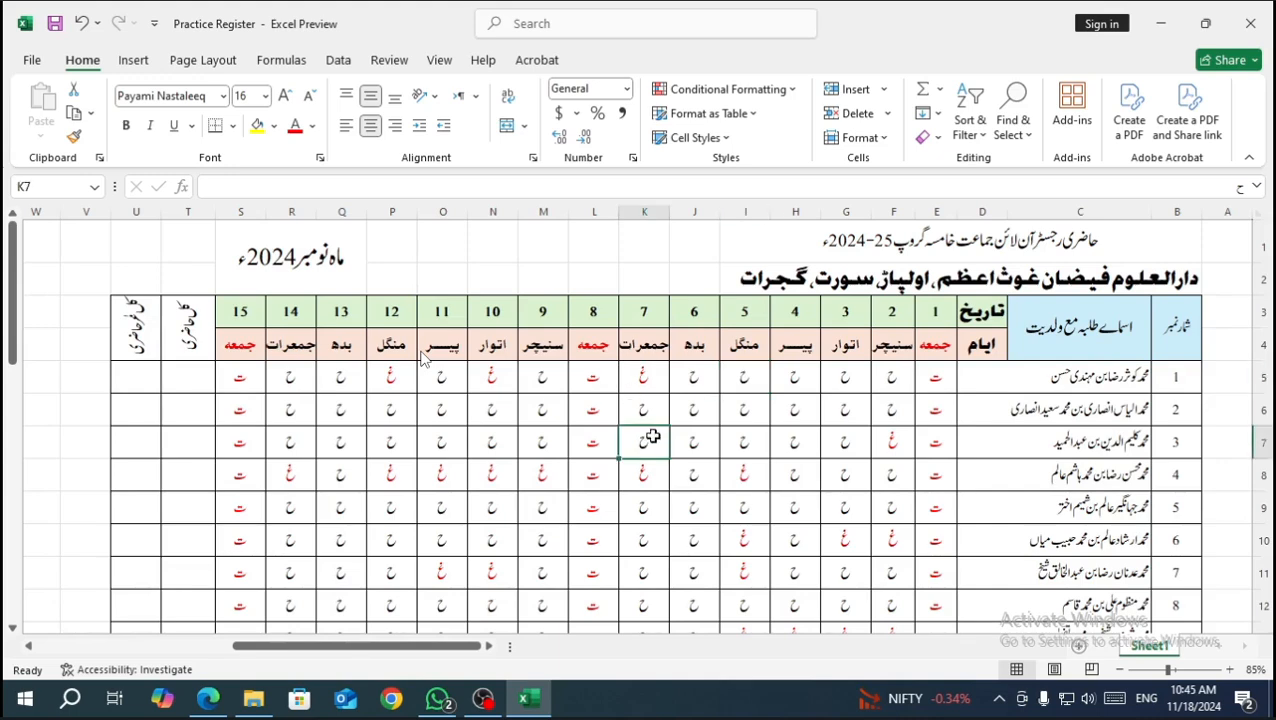
{"action": "left_click", "coordinate": [702, 383]}
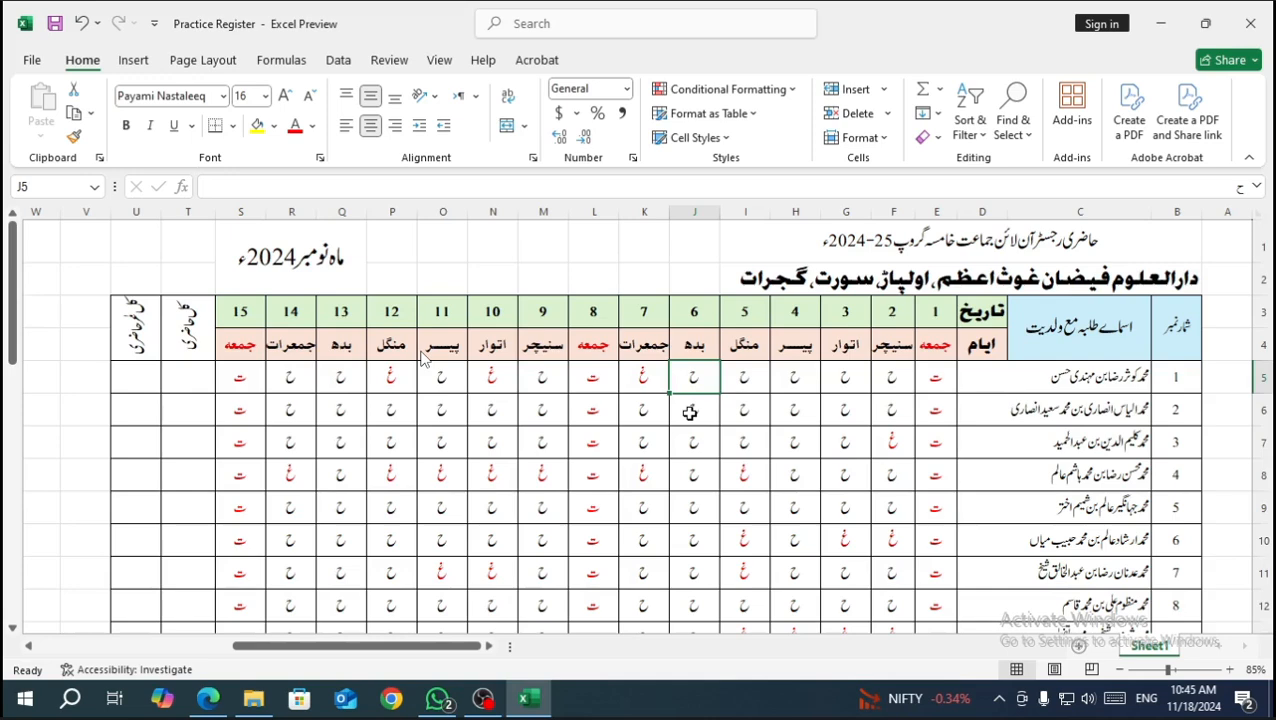
{"action": "left_click", "coordinate": [783, 438]}
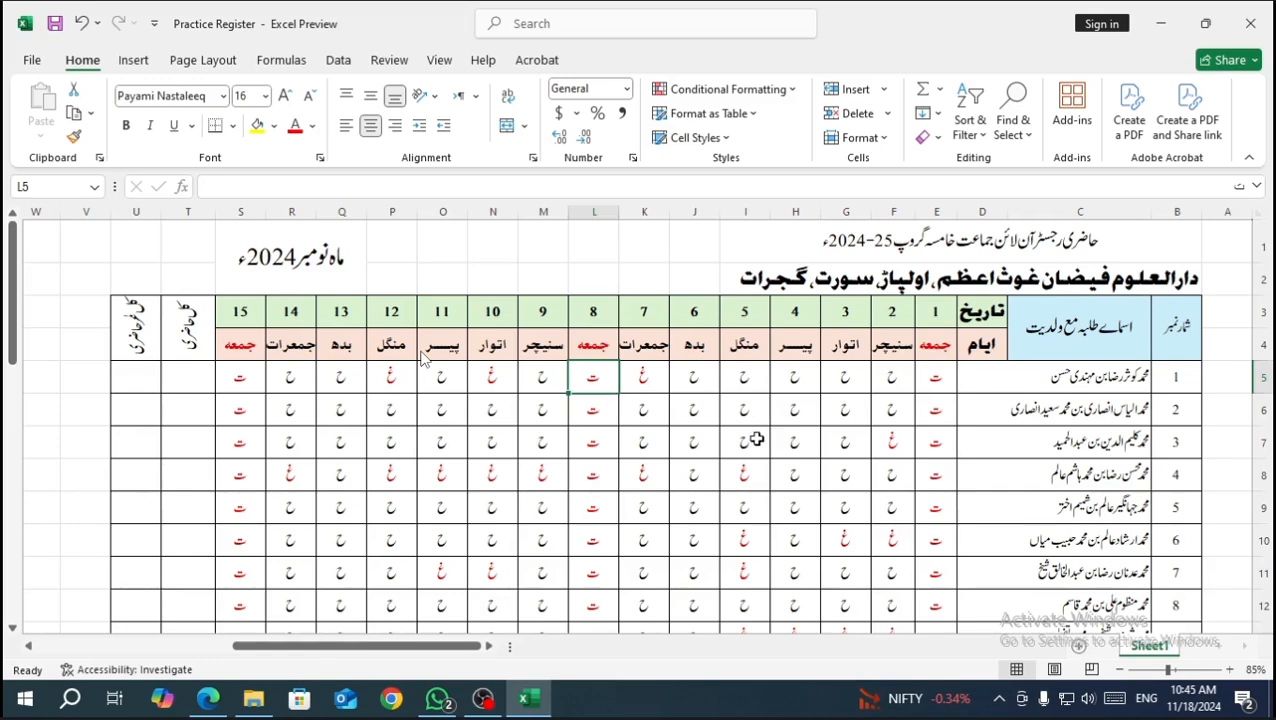
Examine the first student's marks in row 5, comparing the غ in K5 with the ح marks in F5, H5 and I5.
{"action": "scroll", "coordinate": [750, 435], "scroll_direction": "down", "scroll_amount": 1}
{"action": "scroll", "coordinate": [656, 375], "scroll_direction": "up", "scroll_amount": 1}
{"action": "left_click", "coordinate": [636, 471]}
{"action": "left_click", "coordinate": [740, 380]}
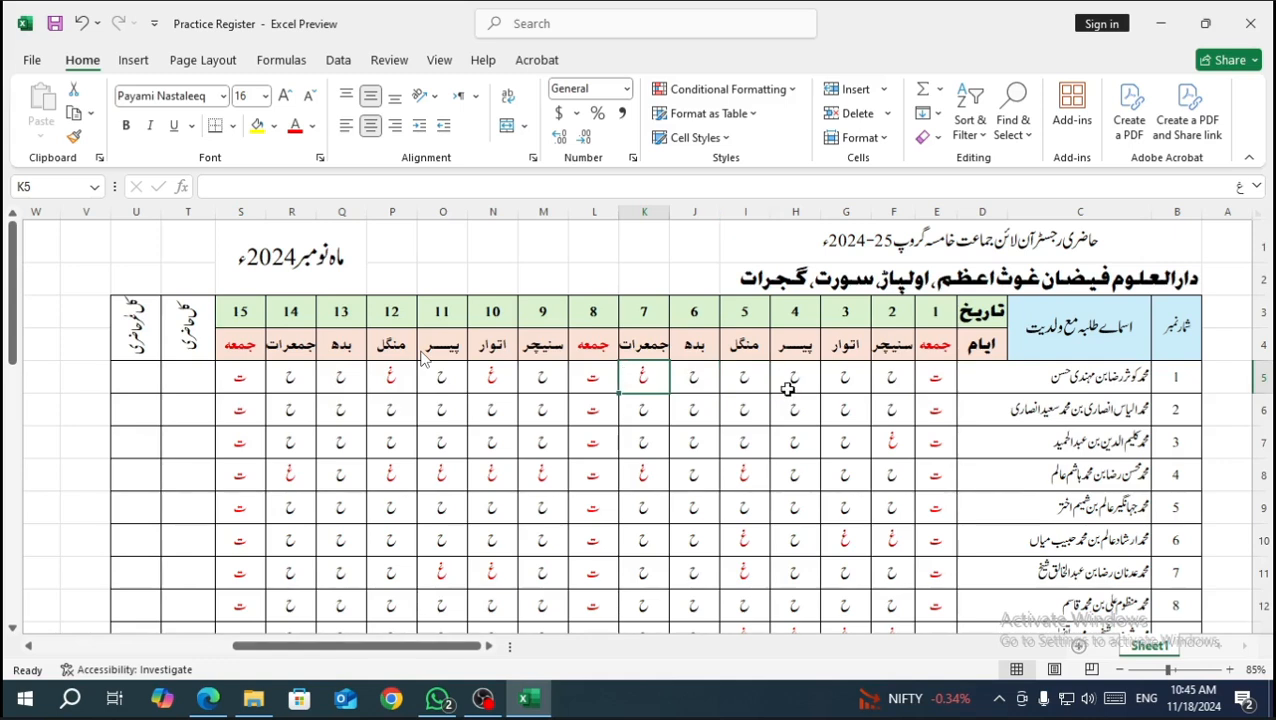
{"action": "left_click", "coordinate": [734, 388]}
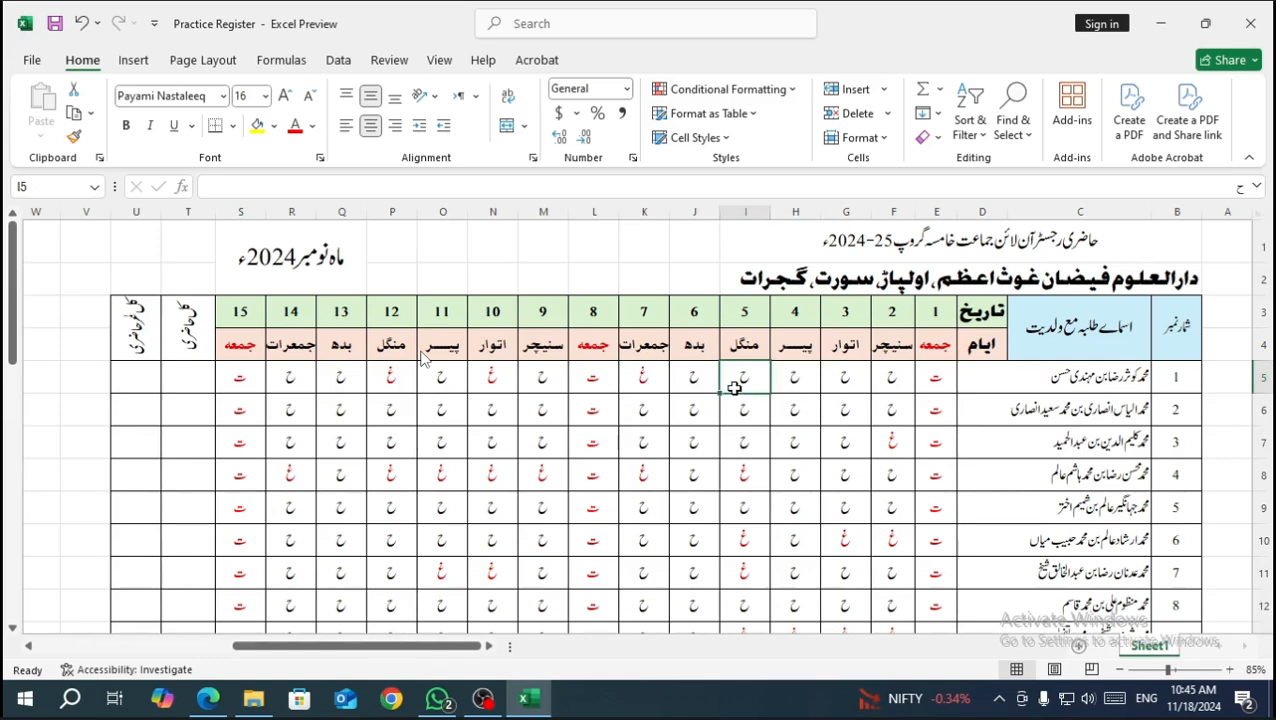
{"action": "left_click", "coordinate": [889, 390]}
{"action": "left_click", "coordinate": [795, 382]}
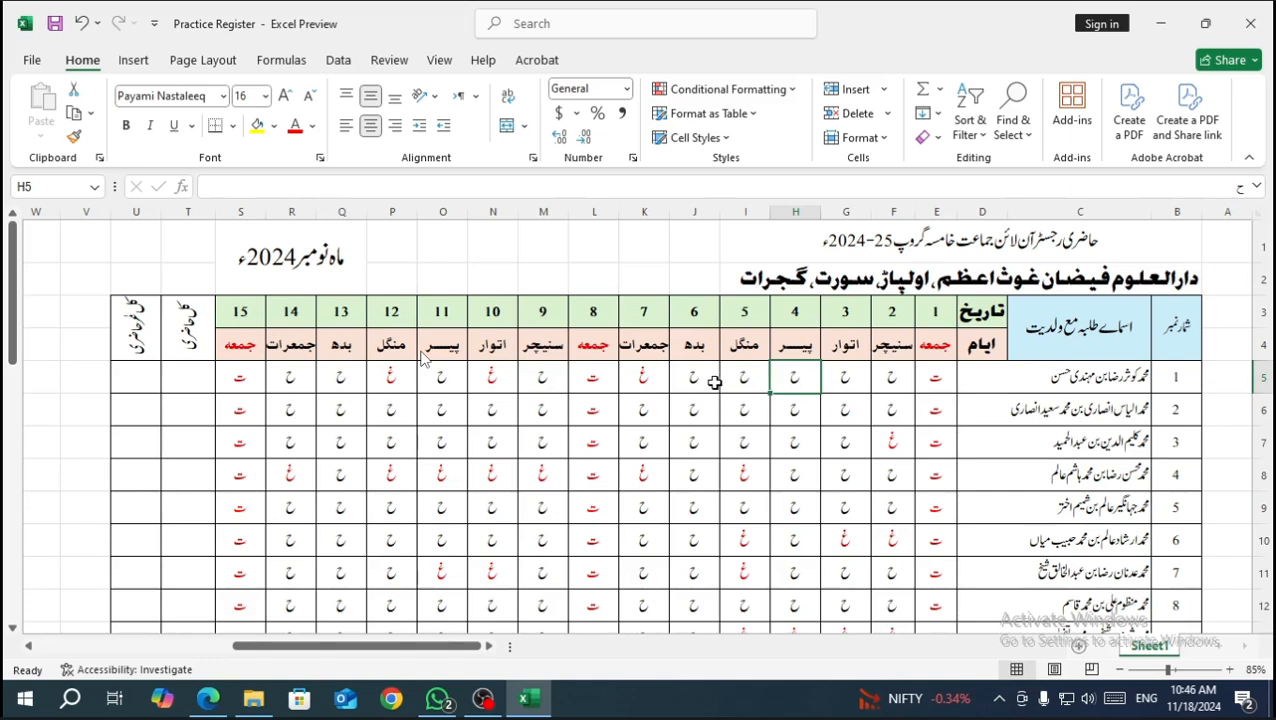
{"action": "left_click", "coordinate": [647, 388]}
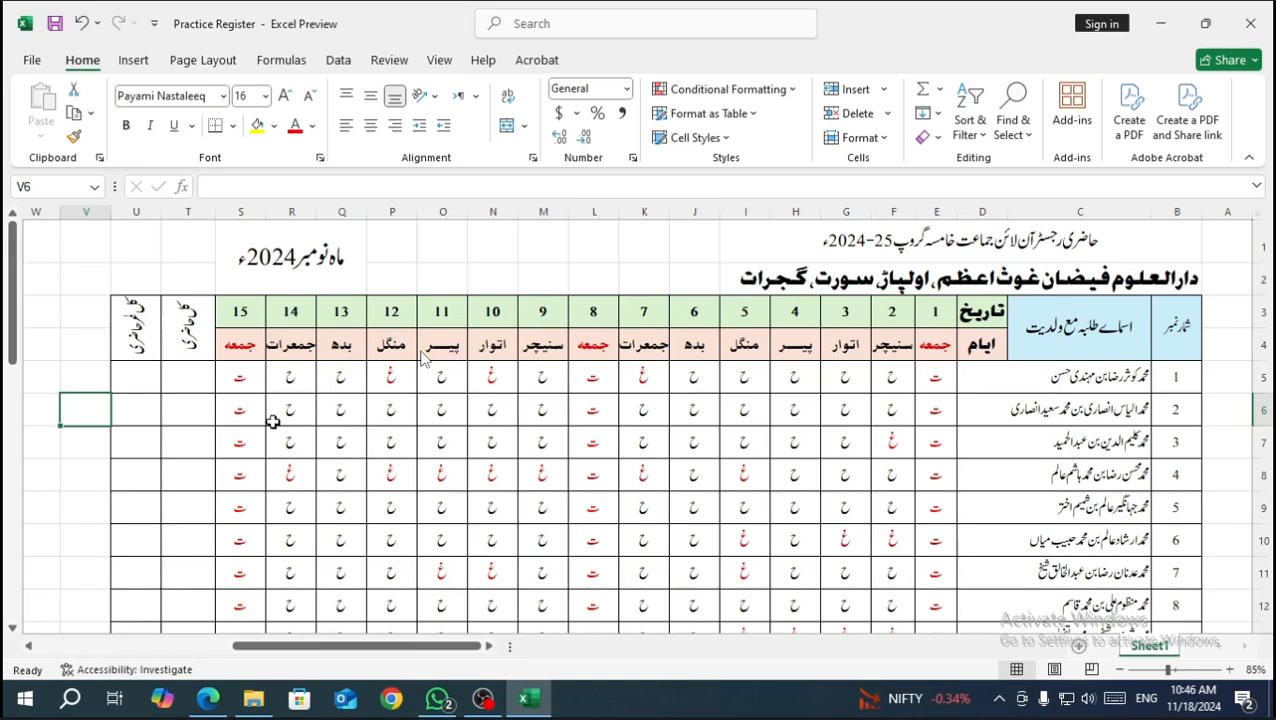
Check the first student's total attendance cell T5 and the rows of attendance marks down to the ninth student.
{"action": "left_click", "coordinate": [190, 378]}
{"action": "scroll", "coordinate": [350, 410], "scroll_direction": "down", "scroll_amount": 2}
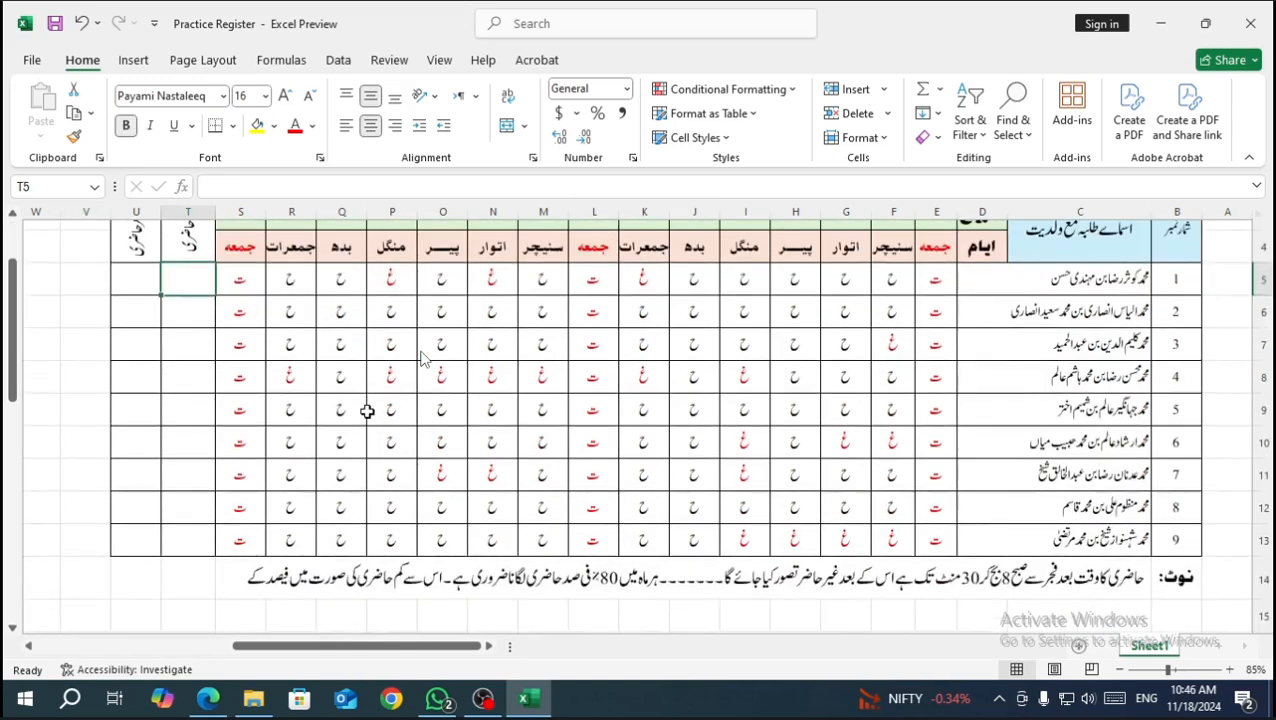
{"action": "scroll", "coordinate": [370, 412], "scroll_direction": "up", "scroll_amount": 2}
{"action": "left_click", "coordinate": [390, 428]}
{"action": "left_click", "coordinate": [187, 376]}
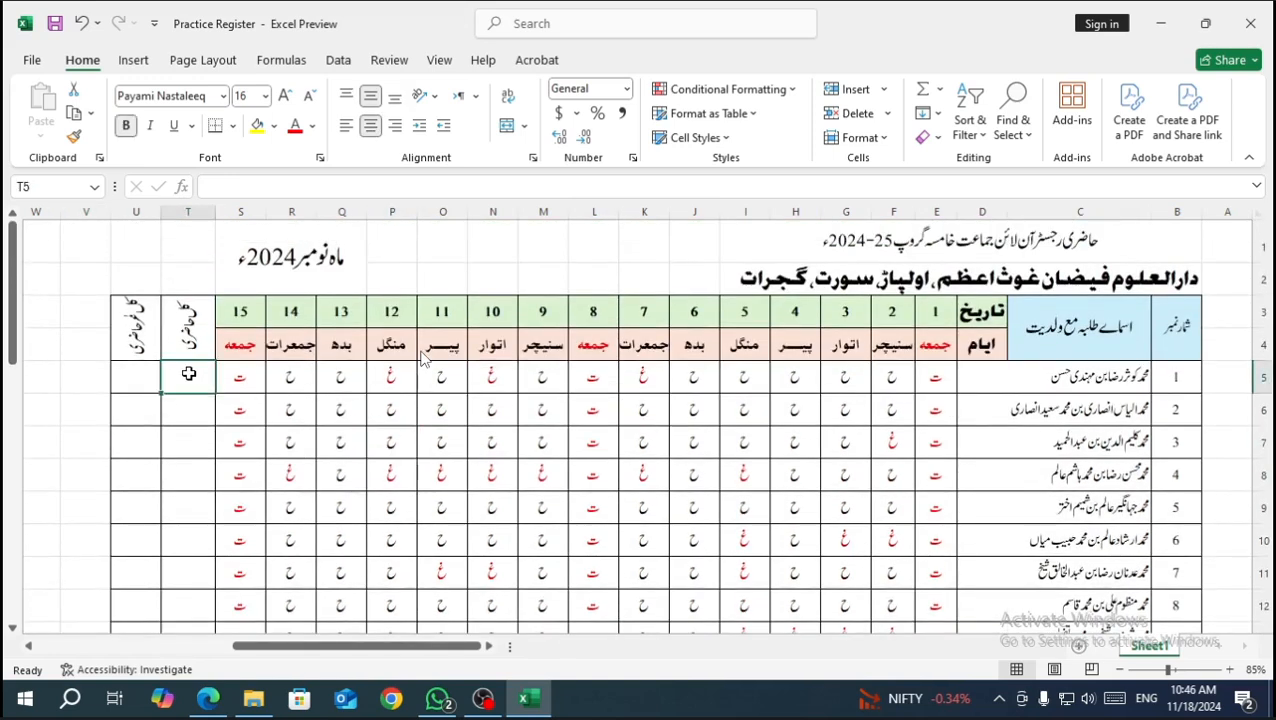
{"action": "scroll", "coordinate": [395, 462], "scroll_direction": "down", "scroll_amount": 1}
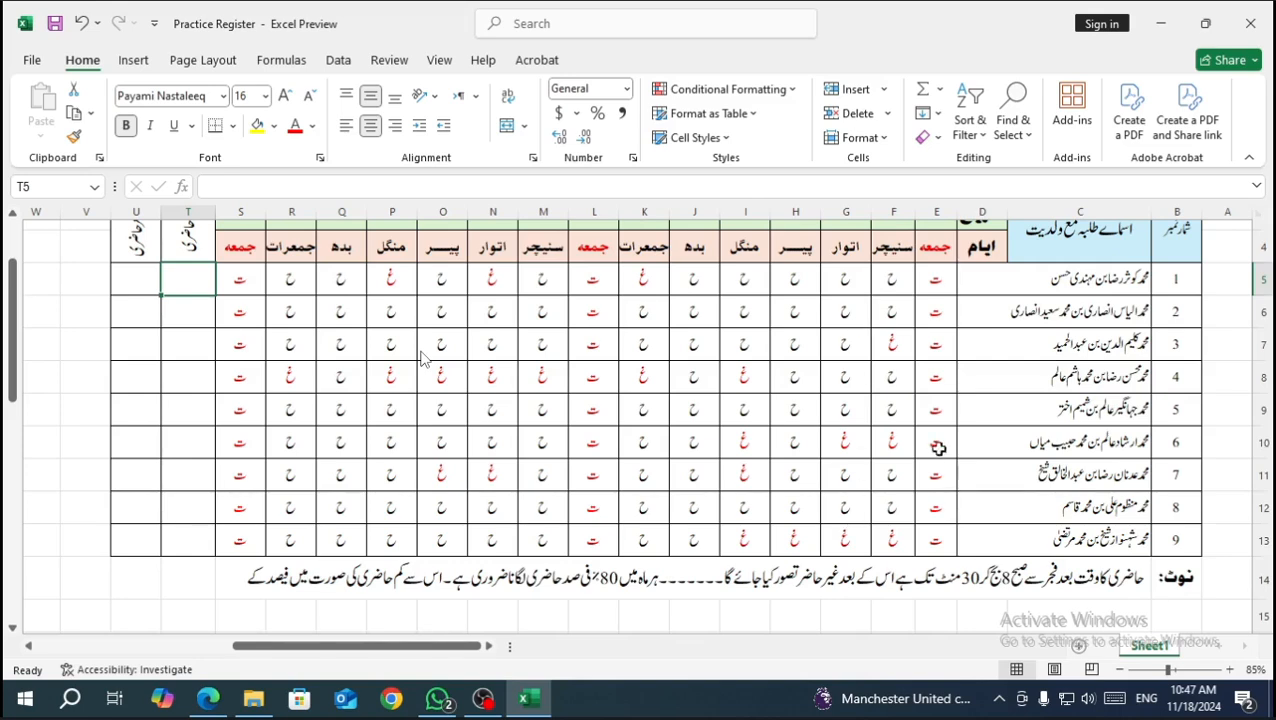
{"action": "scroll", "coordinate": [700, 358], "scroll_direction": "up", "scroll_amount": 1}
{"action": "left_click", "coordinate": [521, 432]}
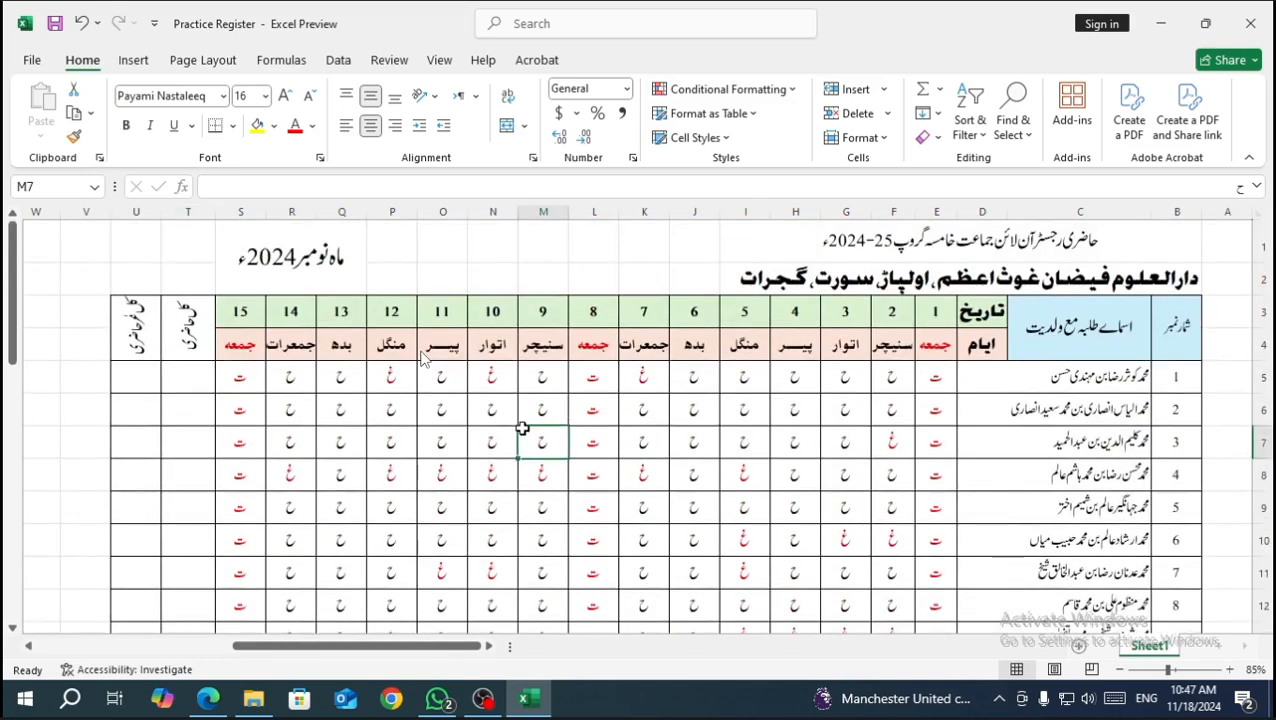
Count the first student's ح marks one by one across F5:R5, skipping the غ and ت cells.
{"action": "left_click", "coordinate": [891, 380]}
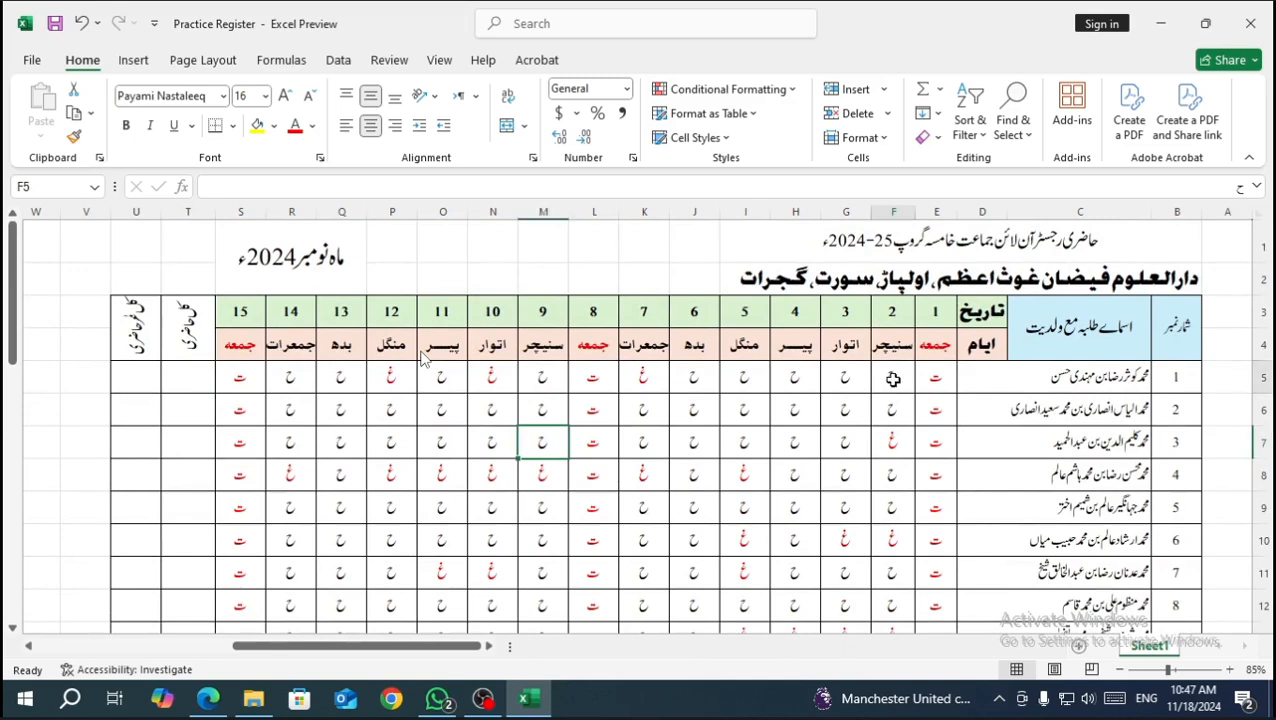
{"action": "left_click", "coordinate": [842, 386]}
{"action": "left_click", "coordinate": [793, 384]}
{"action": "left_click", "coordinate": [745, 378]}
{"action": "left_click", "coordinate": [694, 382]}
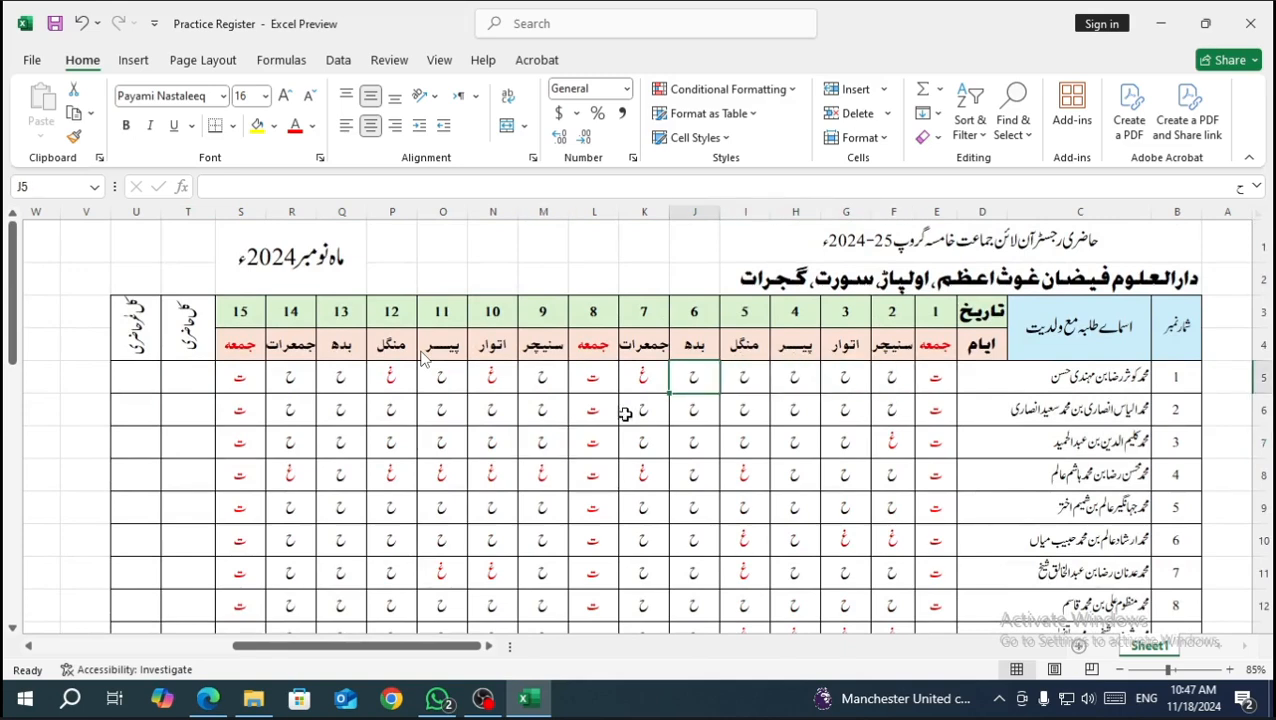
{"action": "left_click", "coordinate": [528, 374]}
{"action": "left_click", "coordinate": [430, 382]}
{"action": "left_click", "coordinate": [337, 386]}
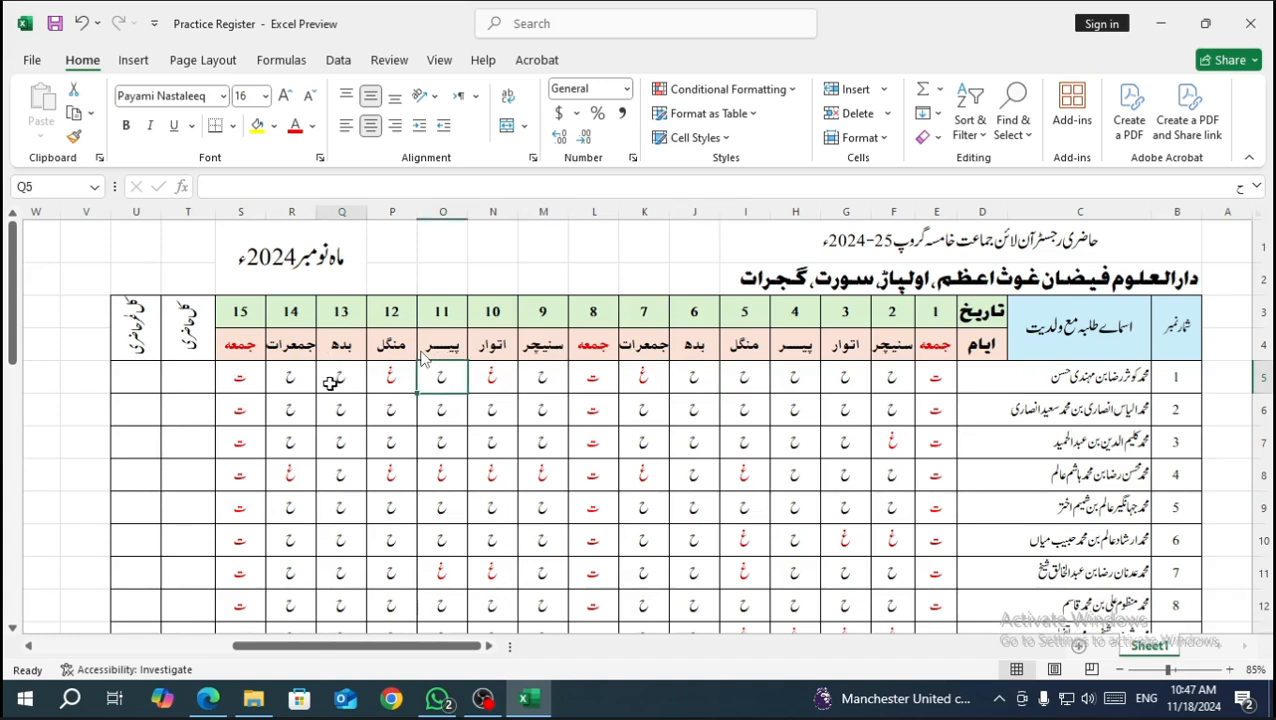
{"action": "left_click", "coordinate": [298, 388]}
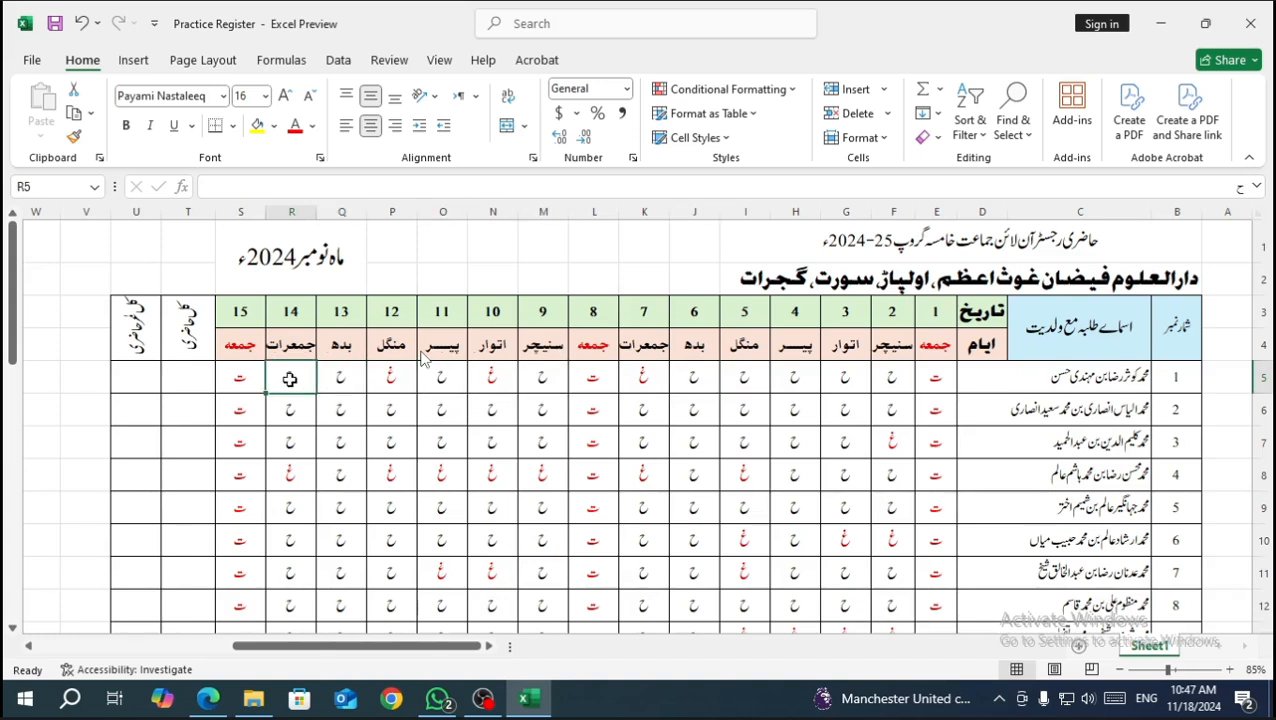
Enter the first student's manual totals: 9 attendances in T5 and 3 absences in U5.
{"action": "left_click", "coordinate": [176, 370]}
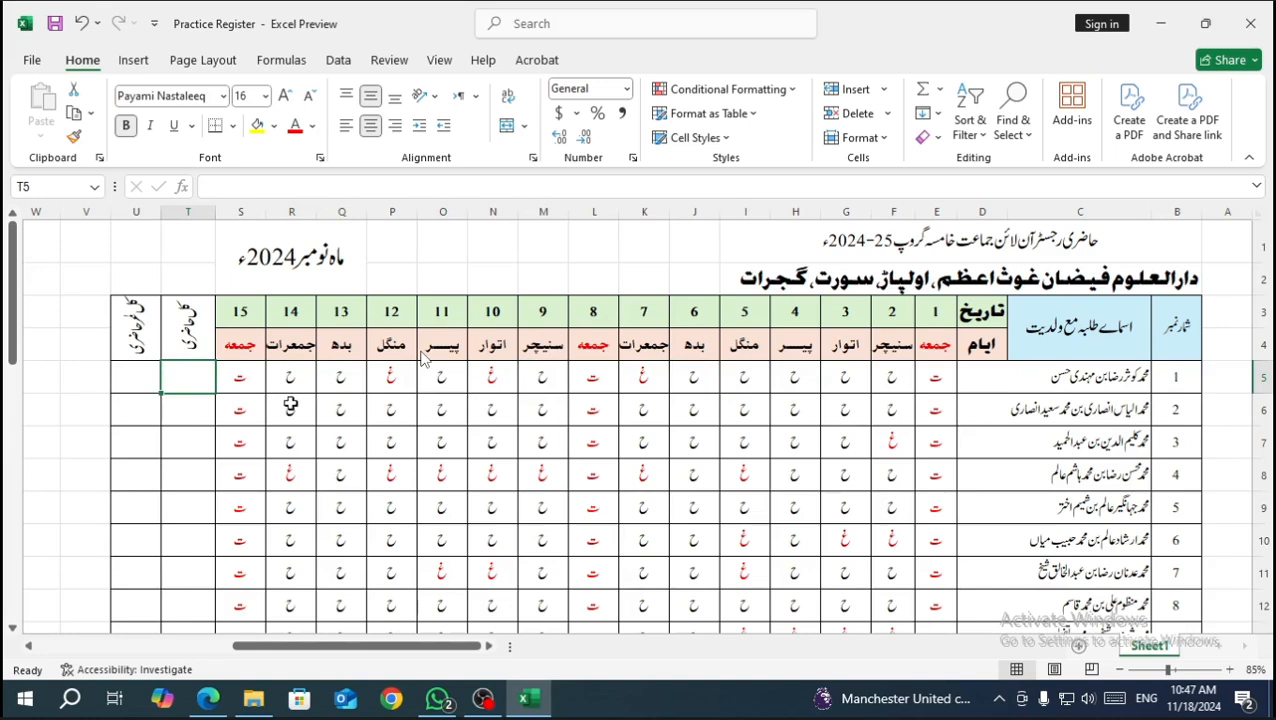
{"action": "type", "text": "9"}
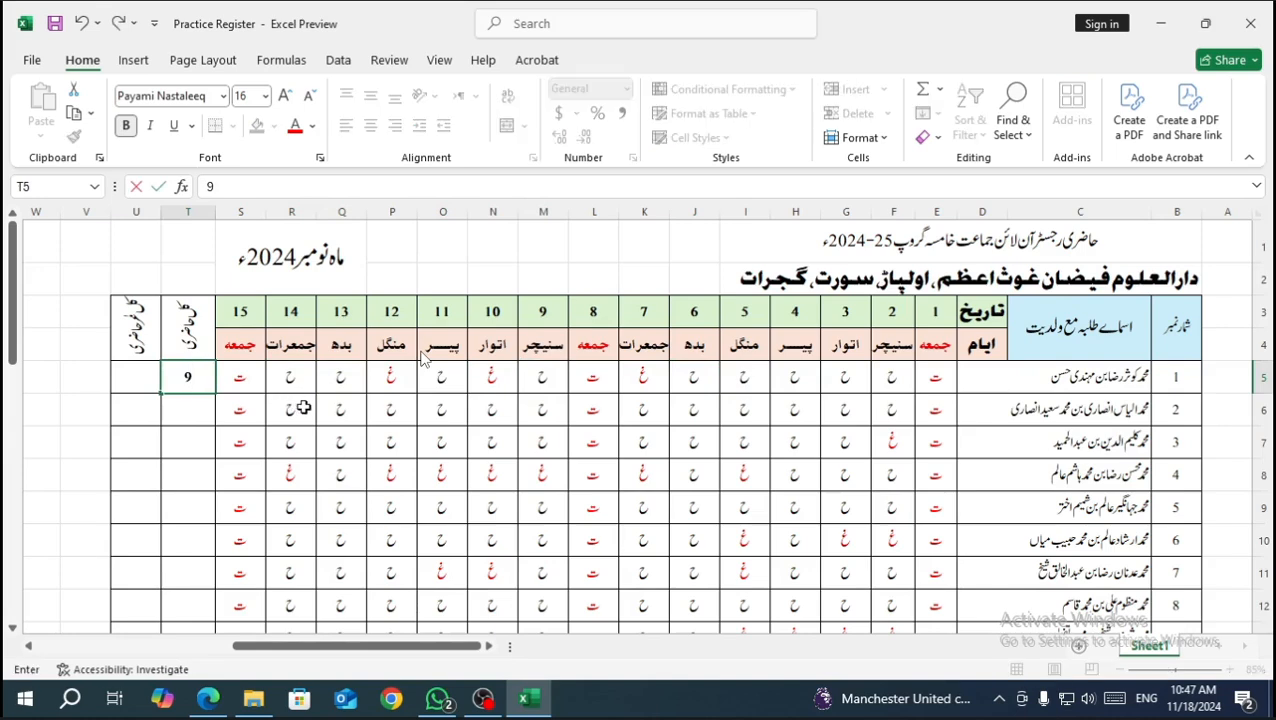
{"action": "left_click", "coordinate": [792, 470]}
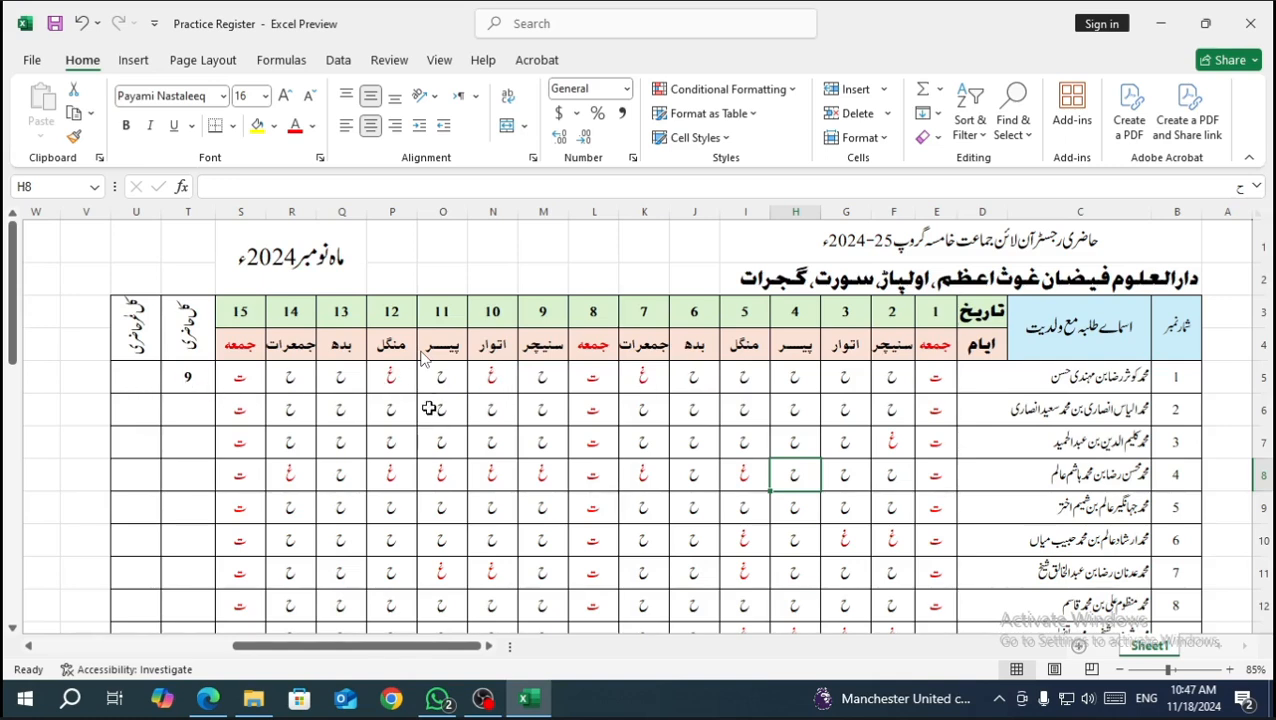
{"action": "left_click", "coordinate": [133, 376]}
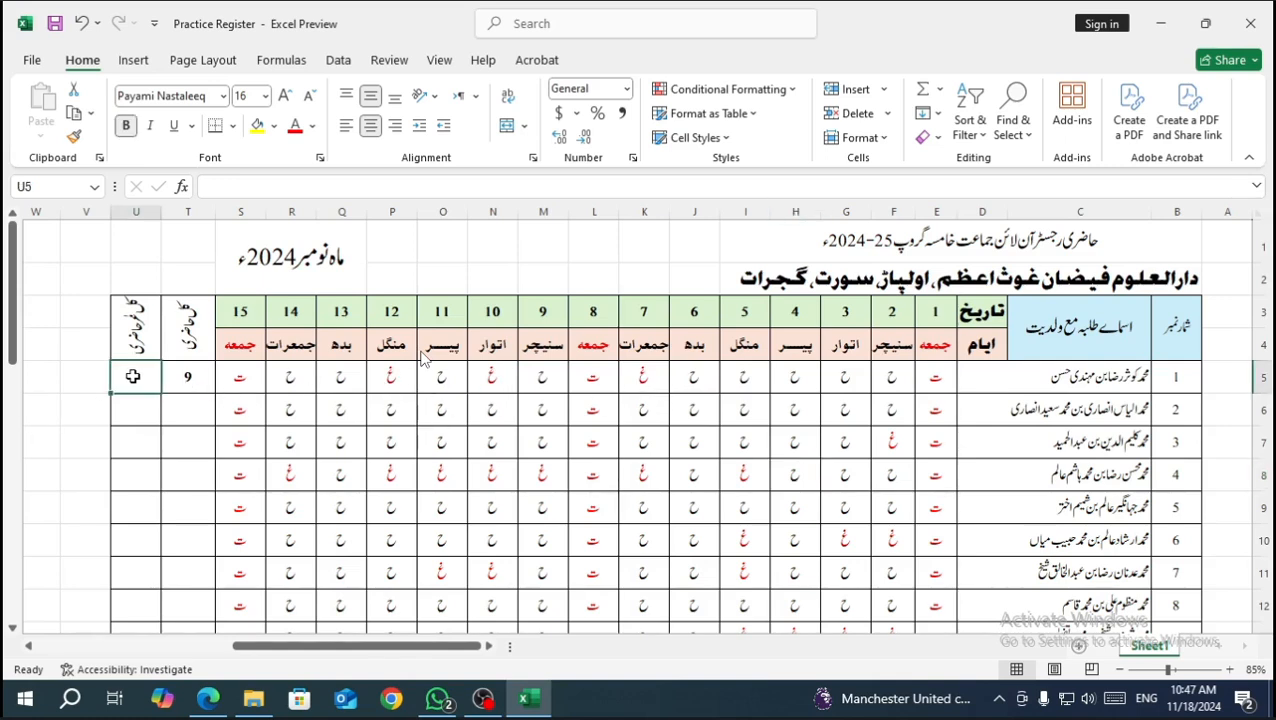
{"action": "type", "text": "3"}
{"action": "key", "text": "Return"}
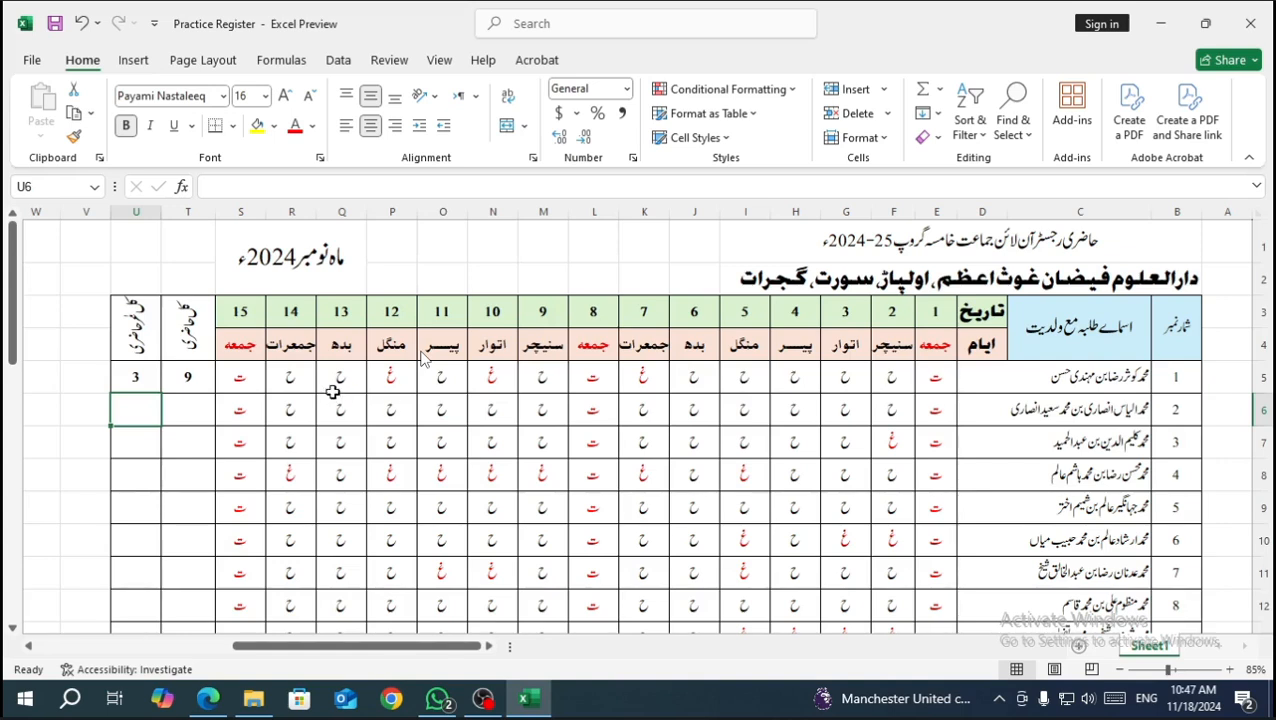
{"action": "left_click", "coordinate": [118, 378]}
{"action": "left_click", "coordinate": [195, 389]}
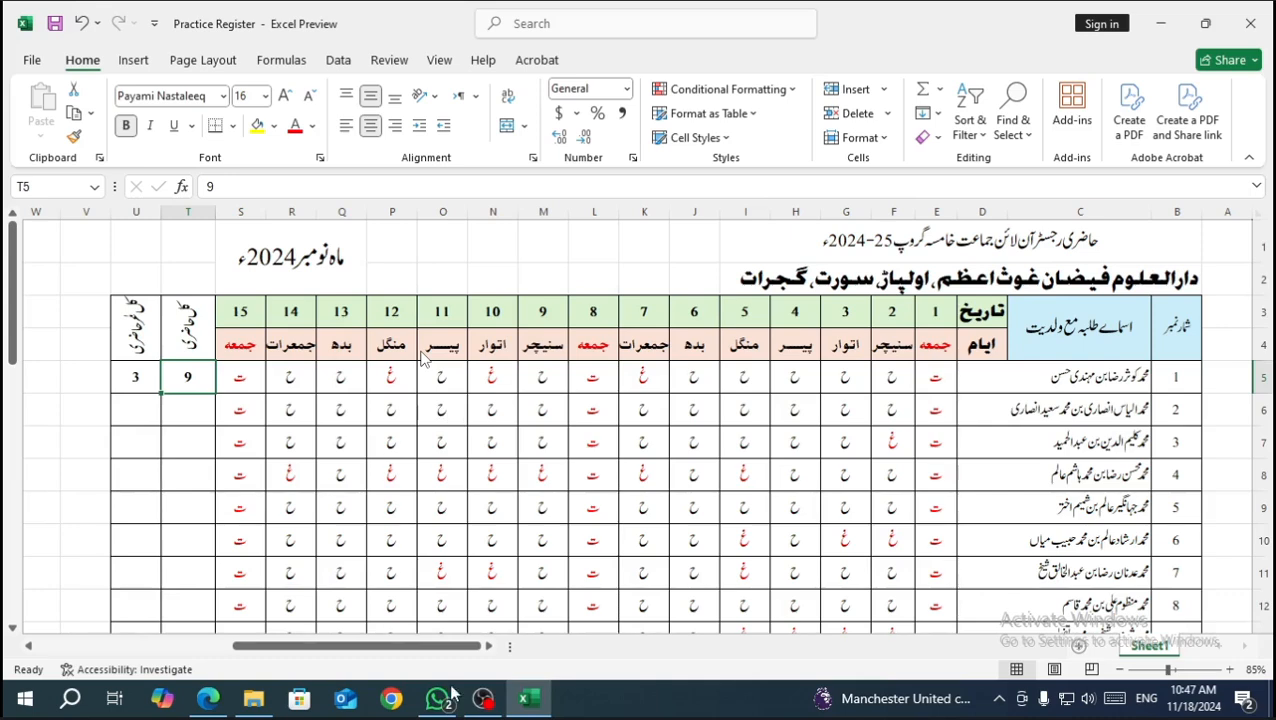
Open Calculator and multiply 200 by 2.
{"action": "left_click", "coordinate": [26, 700]}
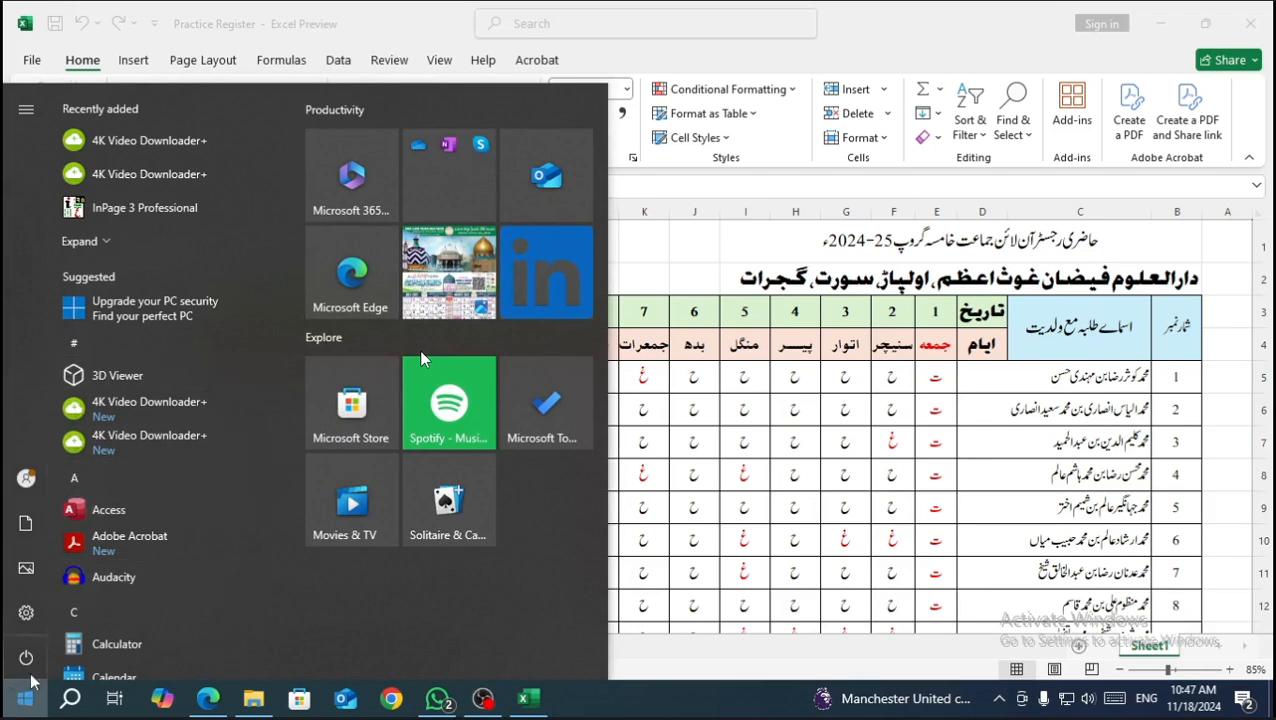
{"action": "left_click", "coordinate": [117, 645]}
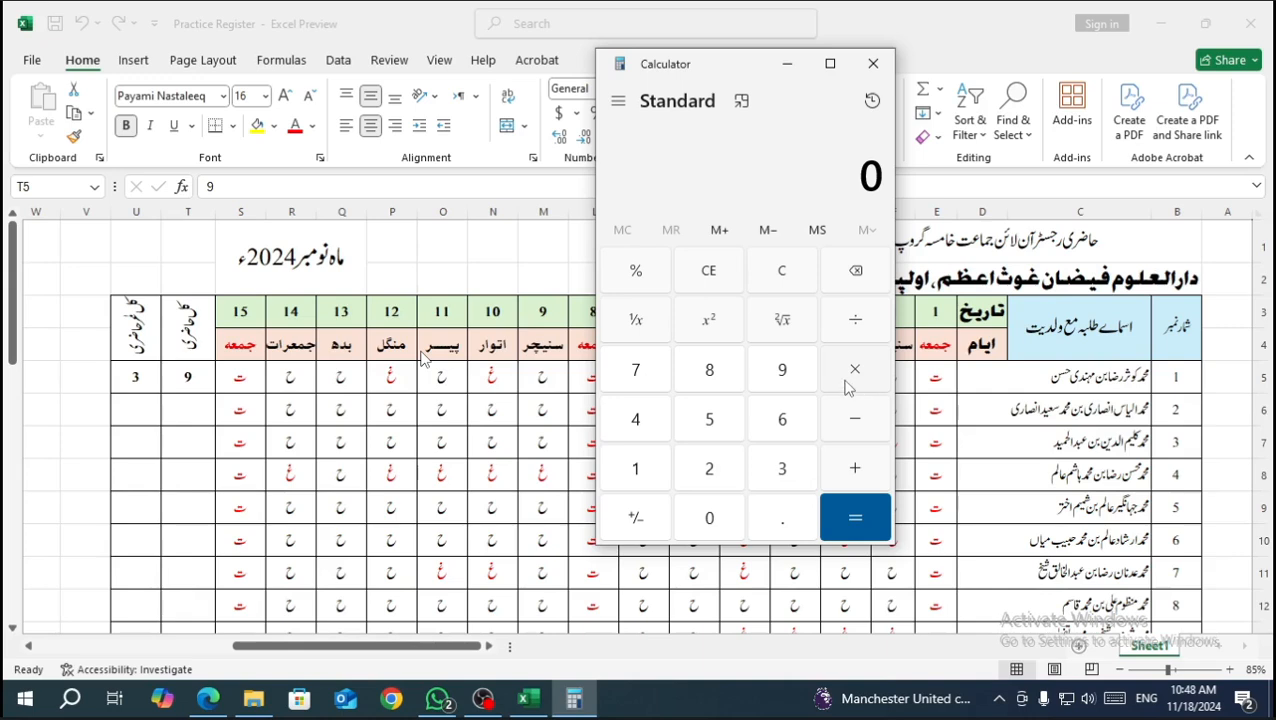
{"action": "left_click", "coordinate": [710, 479]}
{"action": "left_click", "coordinate": [712, 520]}
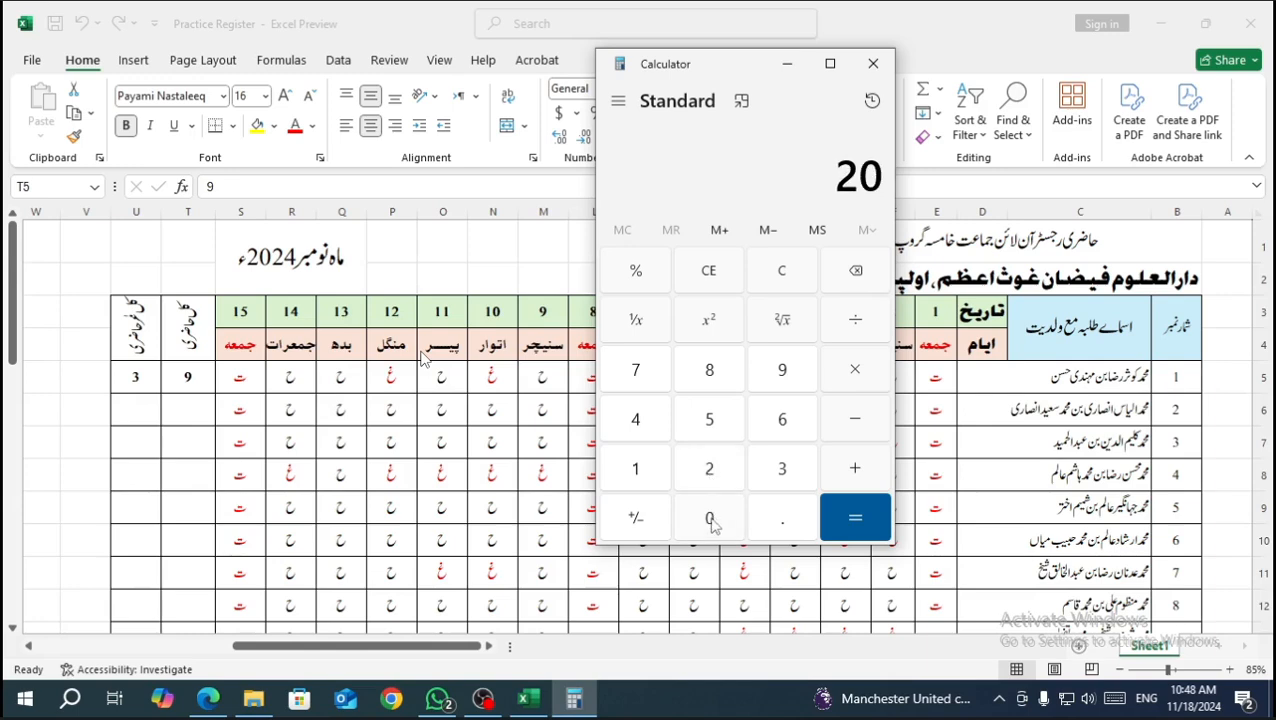
{"action": "left_click", "coordinate": [712, 520]}
{"action": "left_click", "coordinate": [854, 369]}
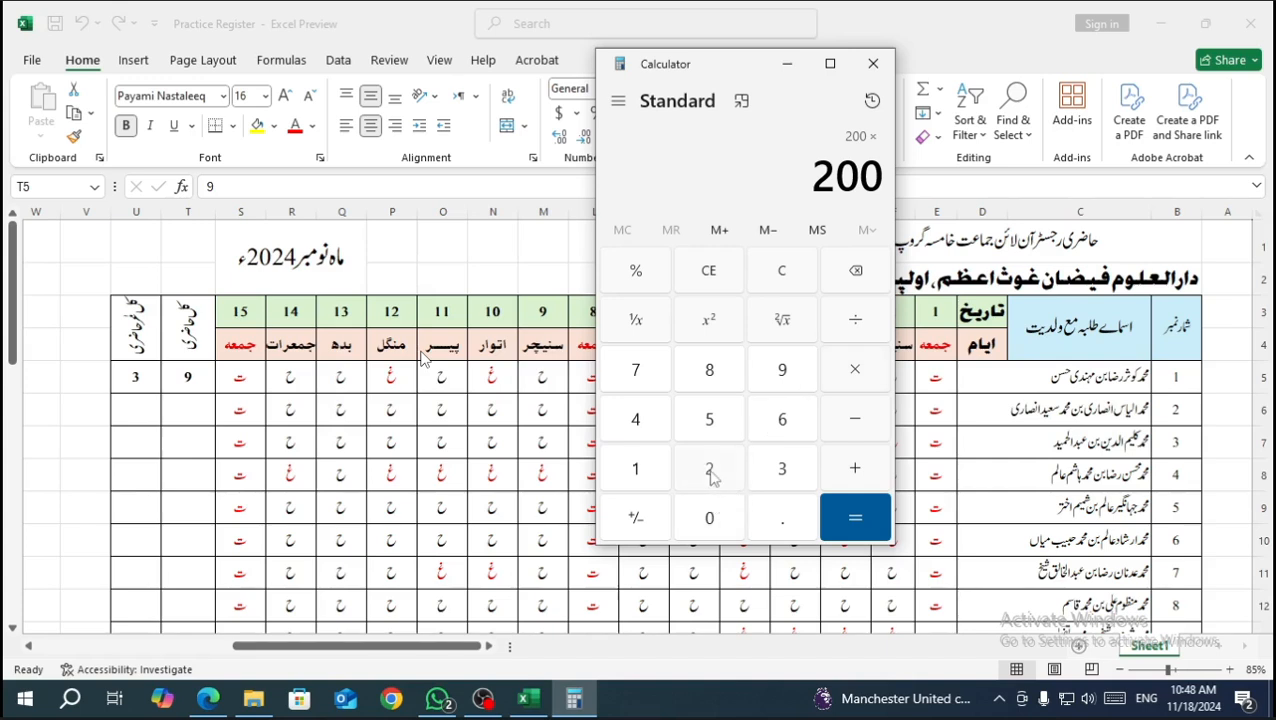
{"action": "left_click", "coordinate": [710, 472]}
{"action": "left_click", "coordinate": [850, 517]}
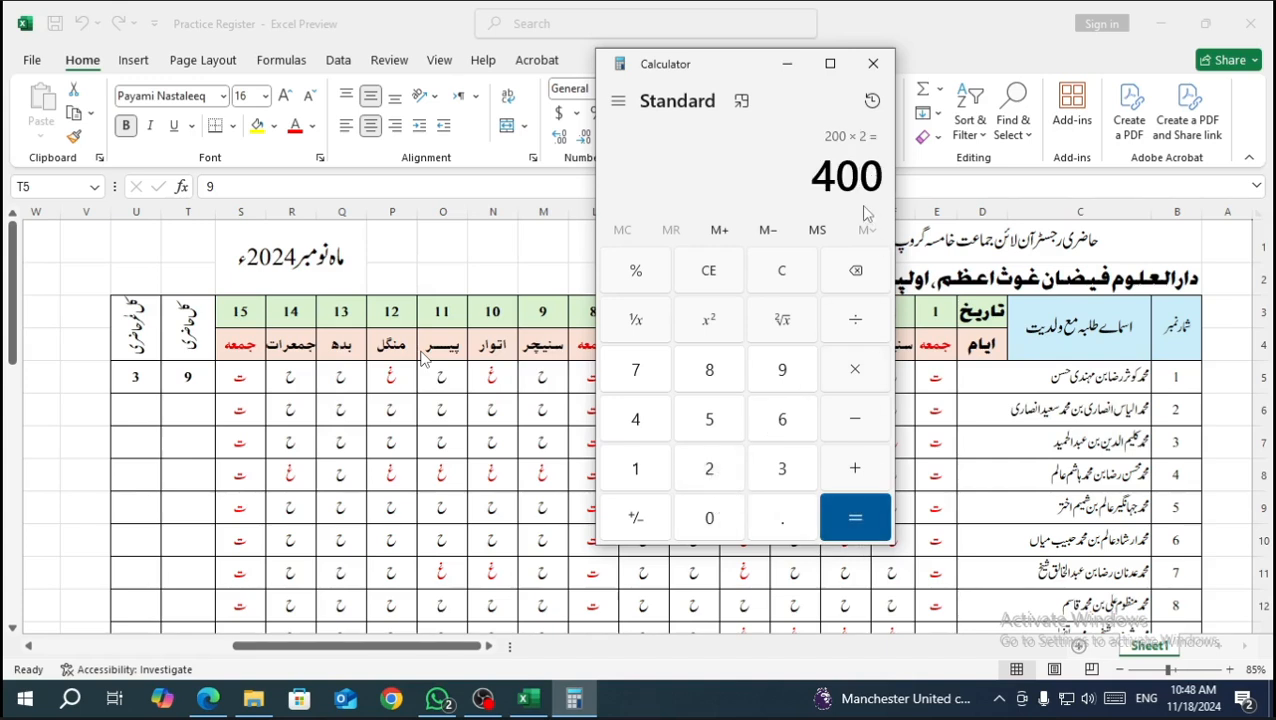
Divide the product by 60 in Calculator, then close it.
{"action": "left_click", "coordinate": [852, 326]}
{"action": "left_click", "coordinate": [784, 418]}
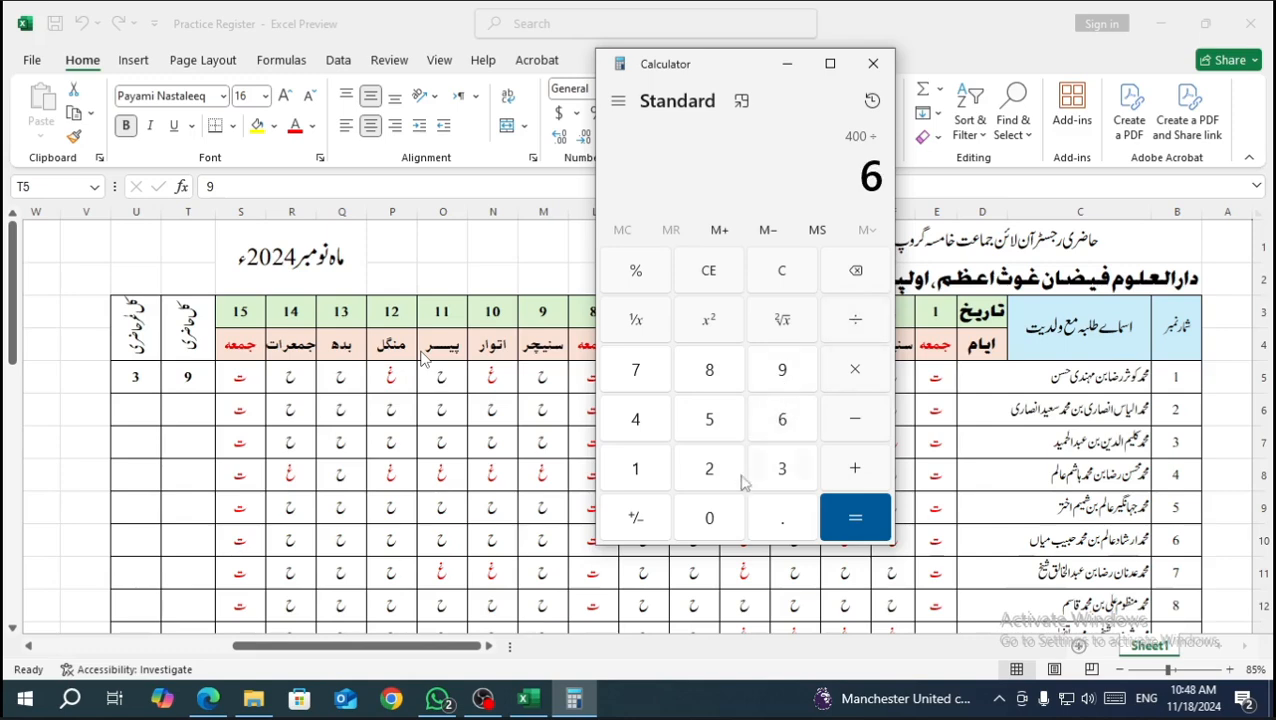
{"action": "left_click", "coordinate": [709, 517]}
{"action": "left_click", "coordinate": [857, 530]}
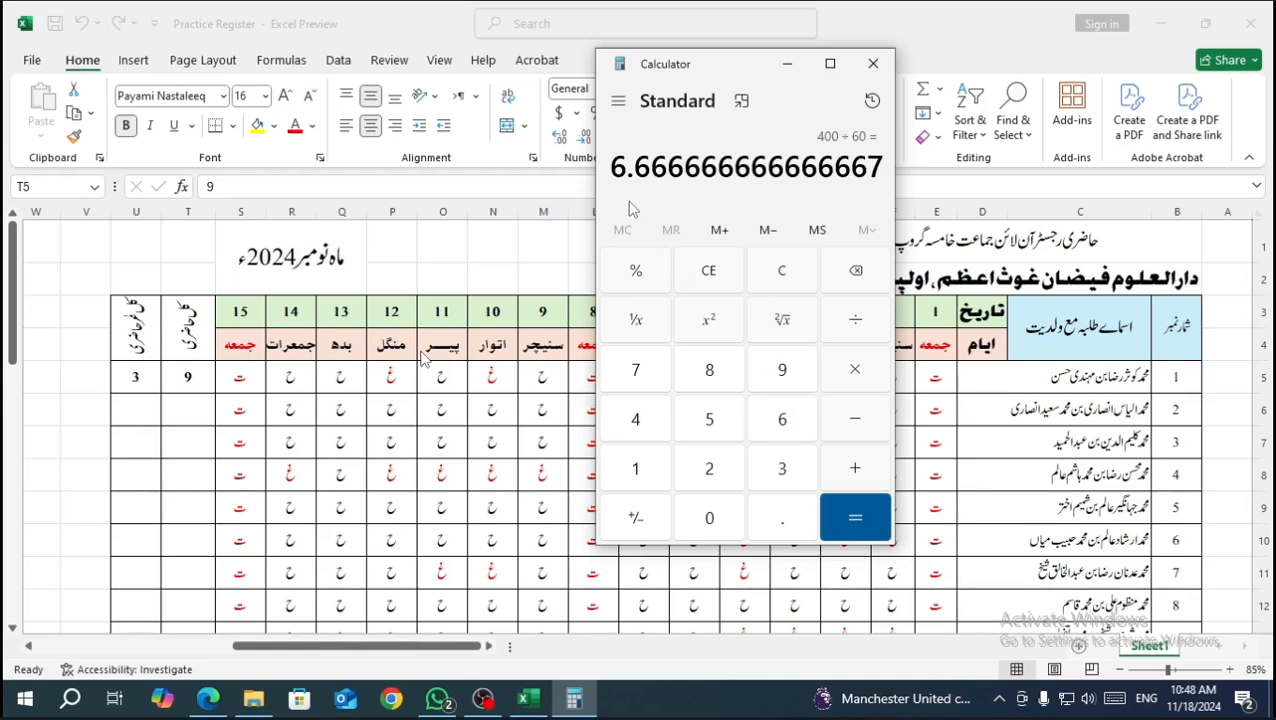
{"action": "left_click", "coordinate": [873, 66]}
Clear the first student's manually entered attendance and absence totals from T5:U5.
{"action": "left_click", "coordinate": [628, 445]}
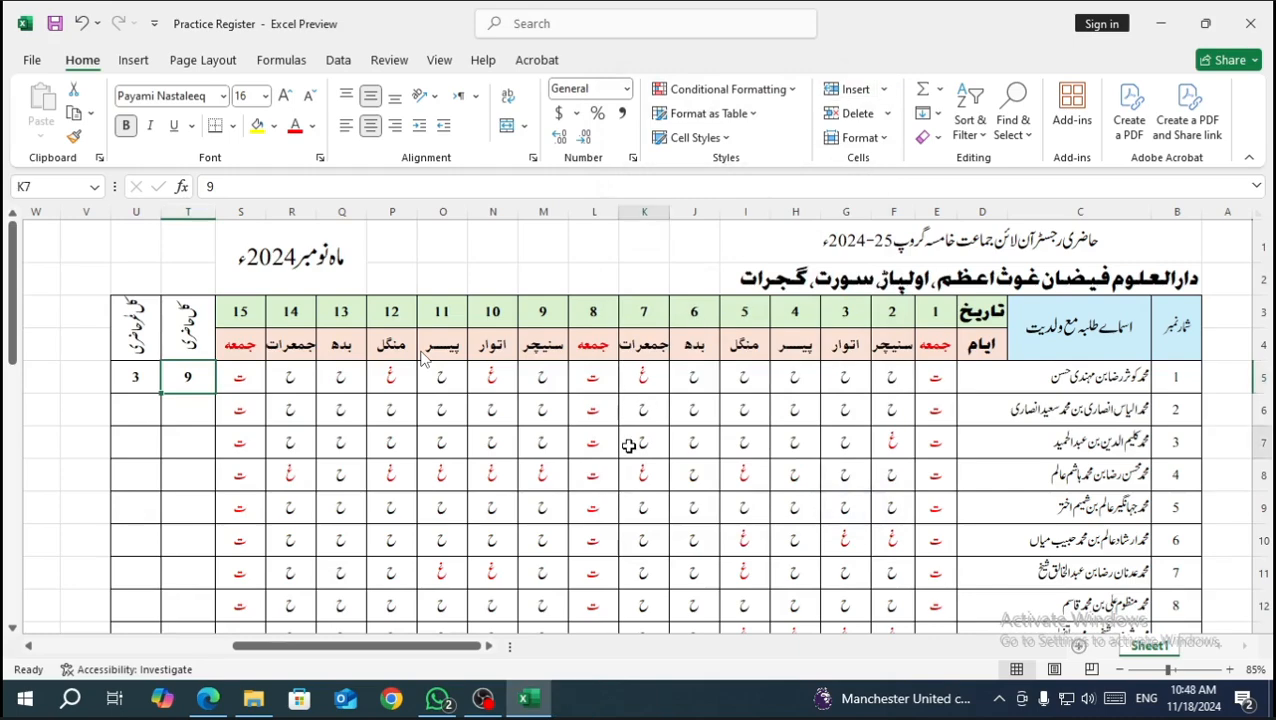
{"action": "scroll", "coordinate": [628, 445], "scroll_direction": "down", "scroll_amount": 1}
{"action": "scroll", "coordinate": [628, 445], "scroll_direction": "up", "scroll_amount": 1}
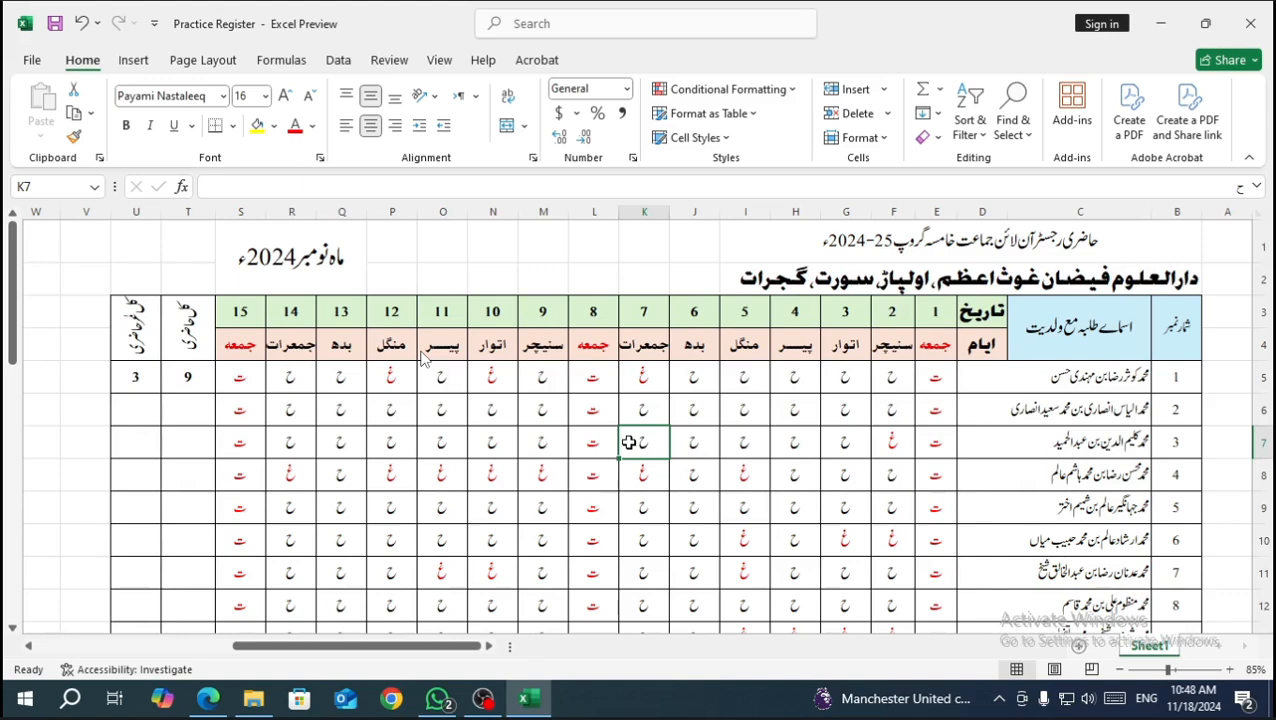
{"action": "left_click", "coordinate": [80, 432]}
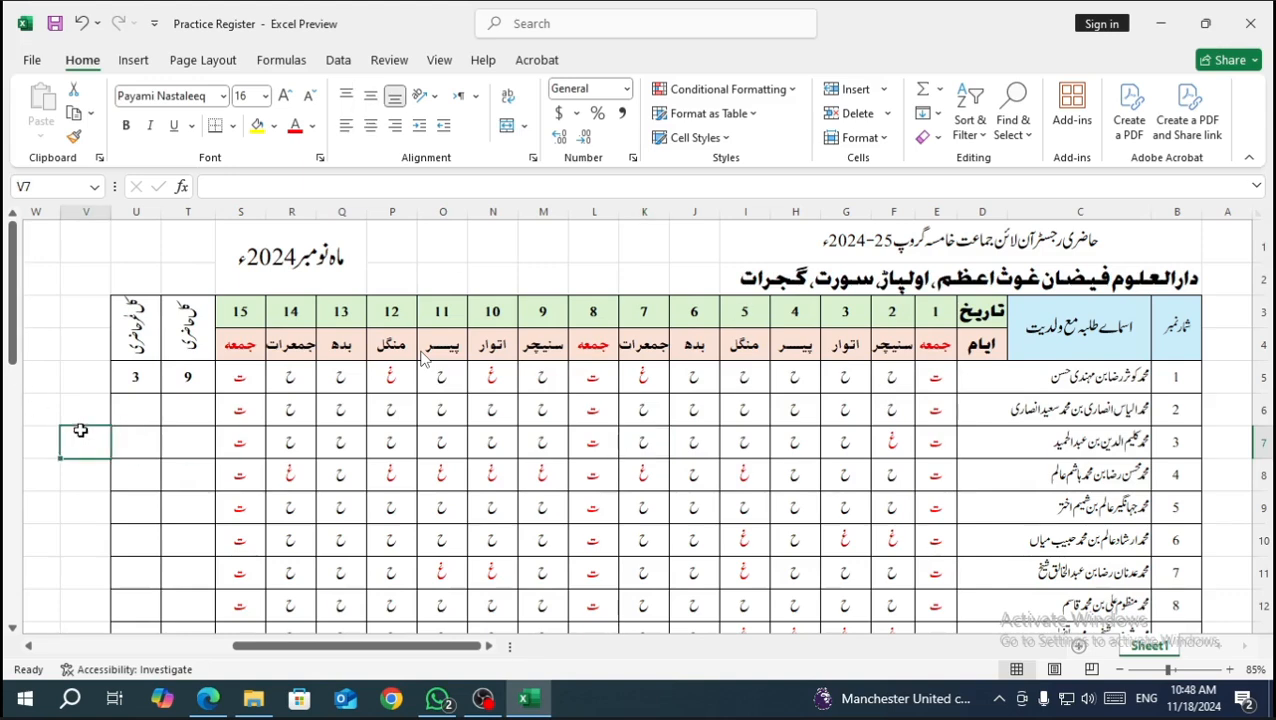
{"action": "left_click_drag", "start_coordinate": [200, 378], "coordinate": [140, 378]}
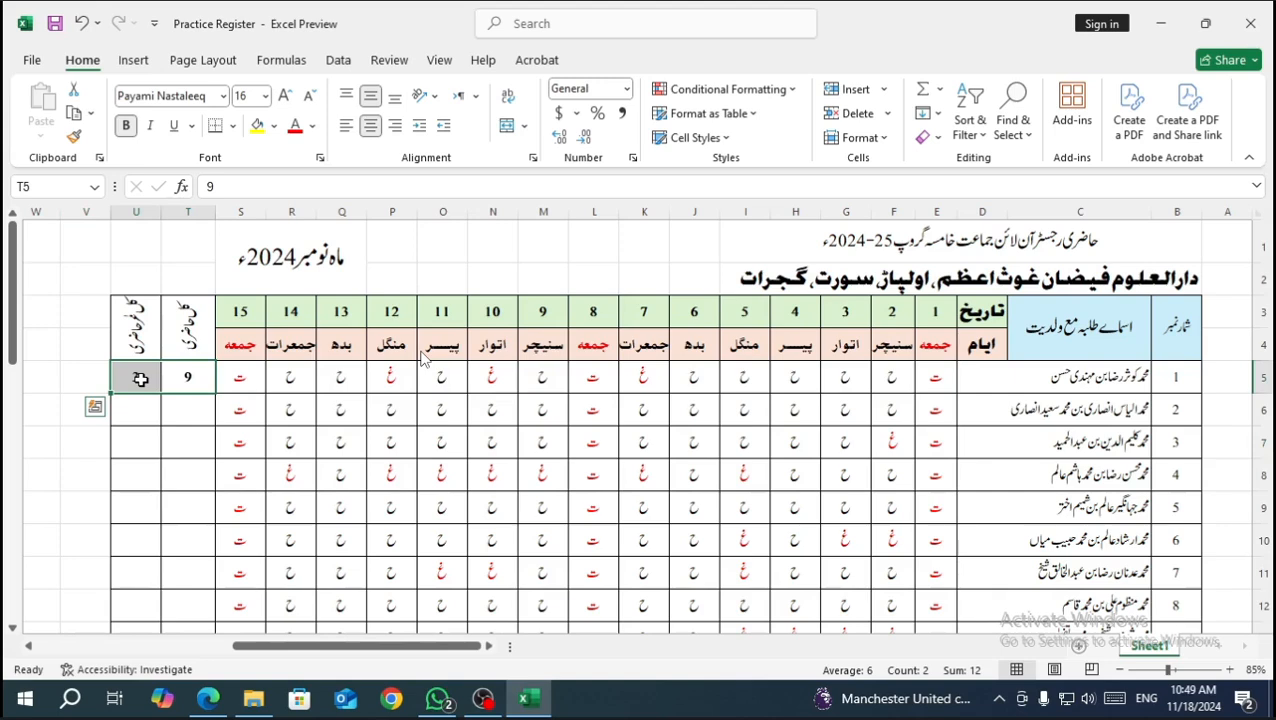
{"action": "key", "text": "Delete"}
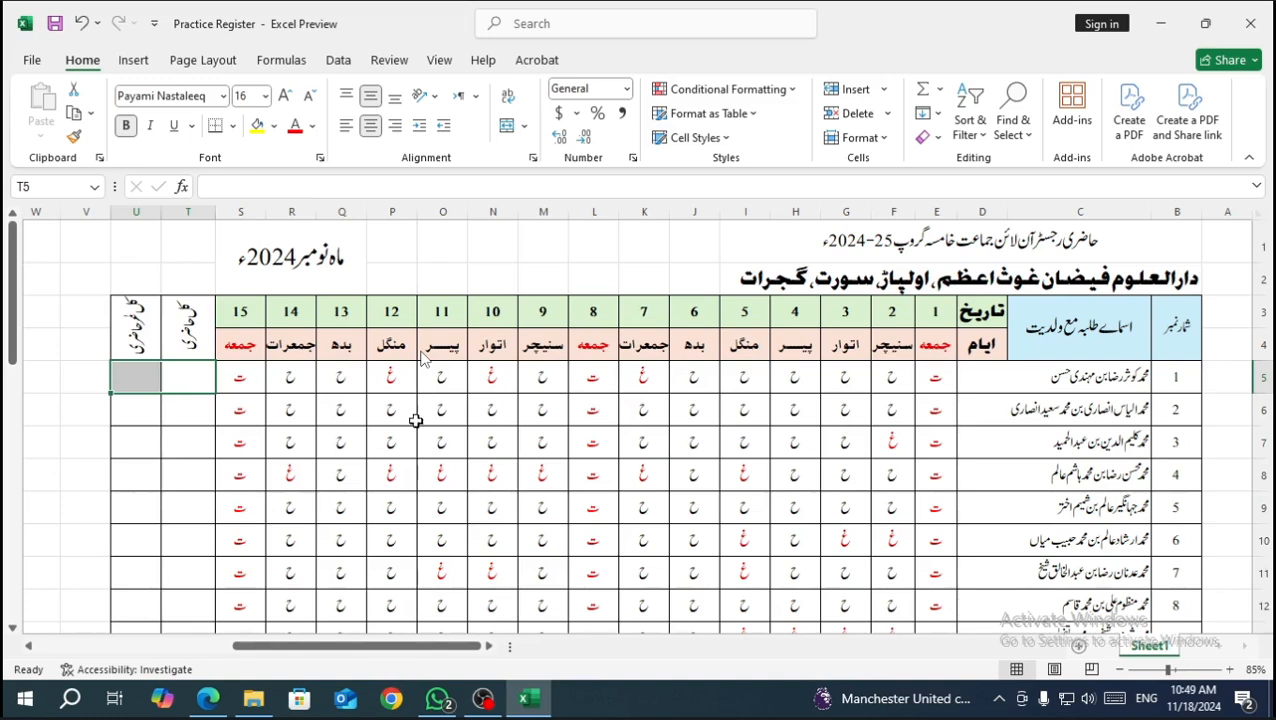
{"action": "left_click", "coordinate": [406, 476]}
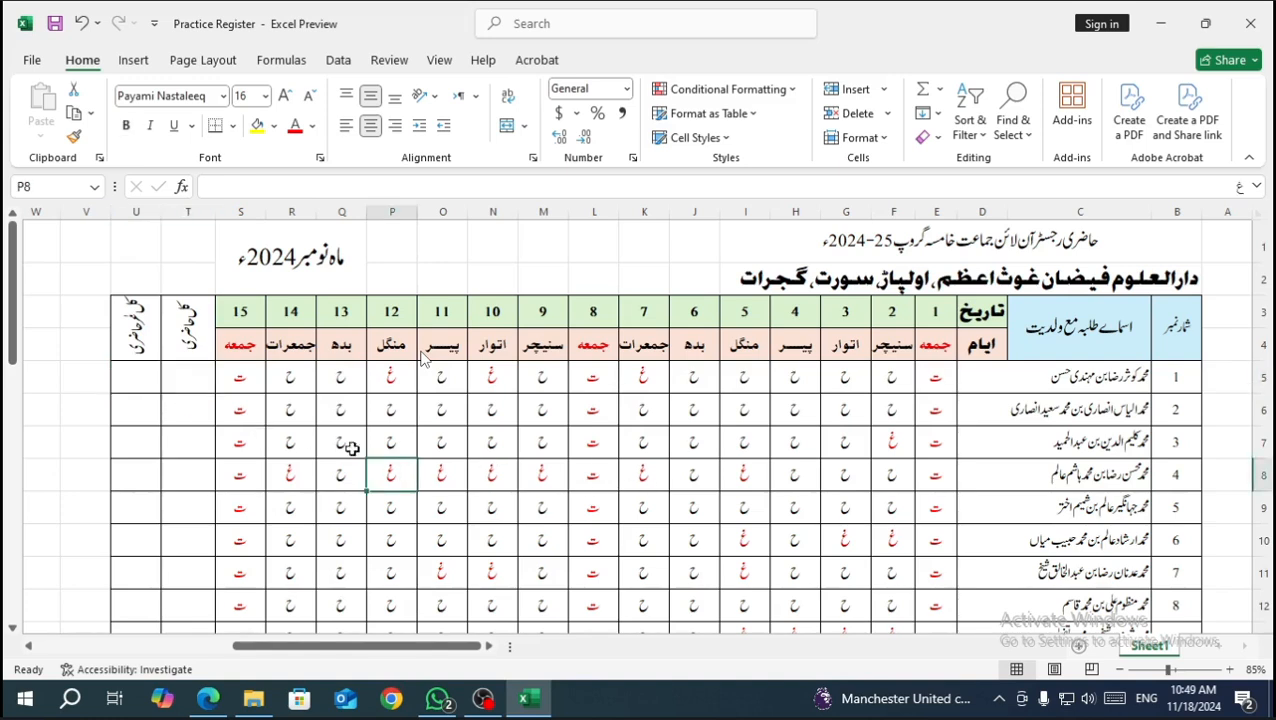
{"action": "left_click", "coordinate": [190, 378]}
{"action": "left_click", "coordinate": [92, 405]}
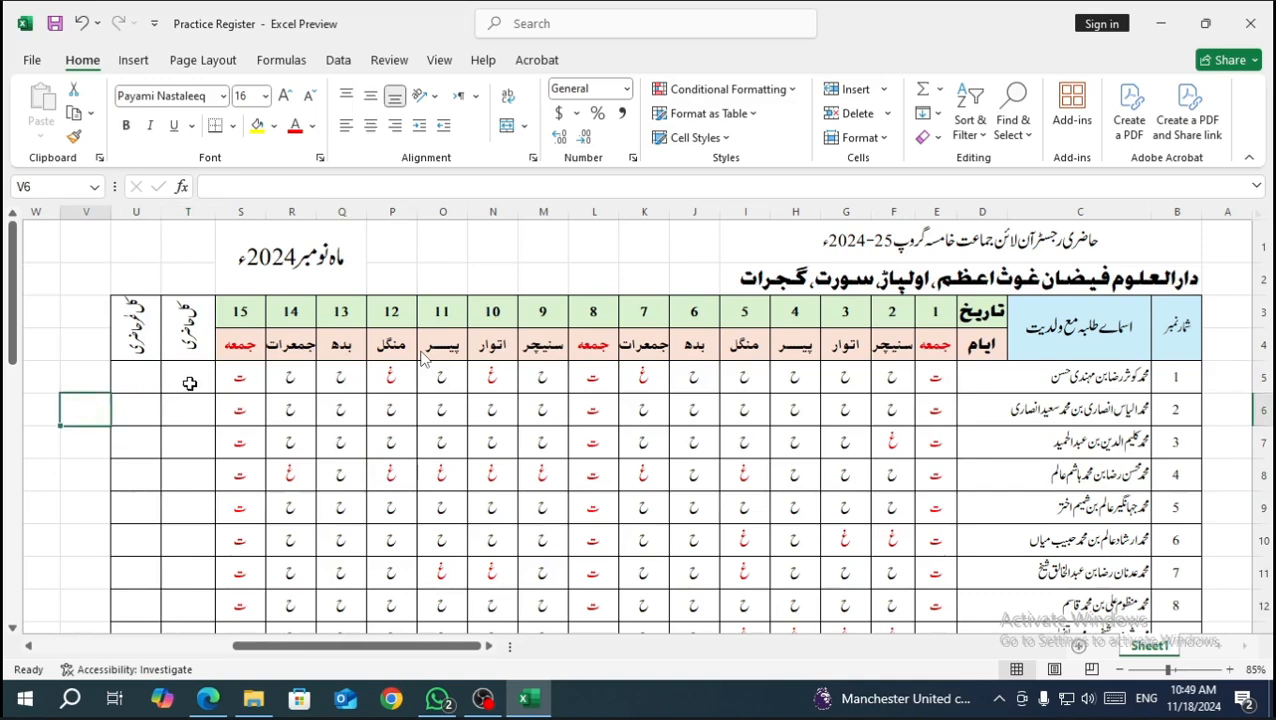
{"action": "left_click", "coordinate": [190, 384]}
{"action": "left_click", "coordinate": [98, 389]}
{"action": "left_click", "coordinate": [178, 391]}
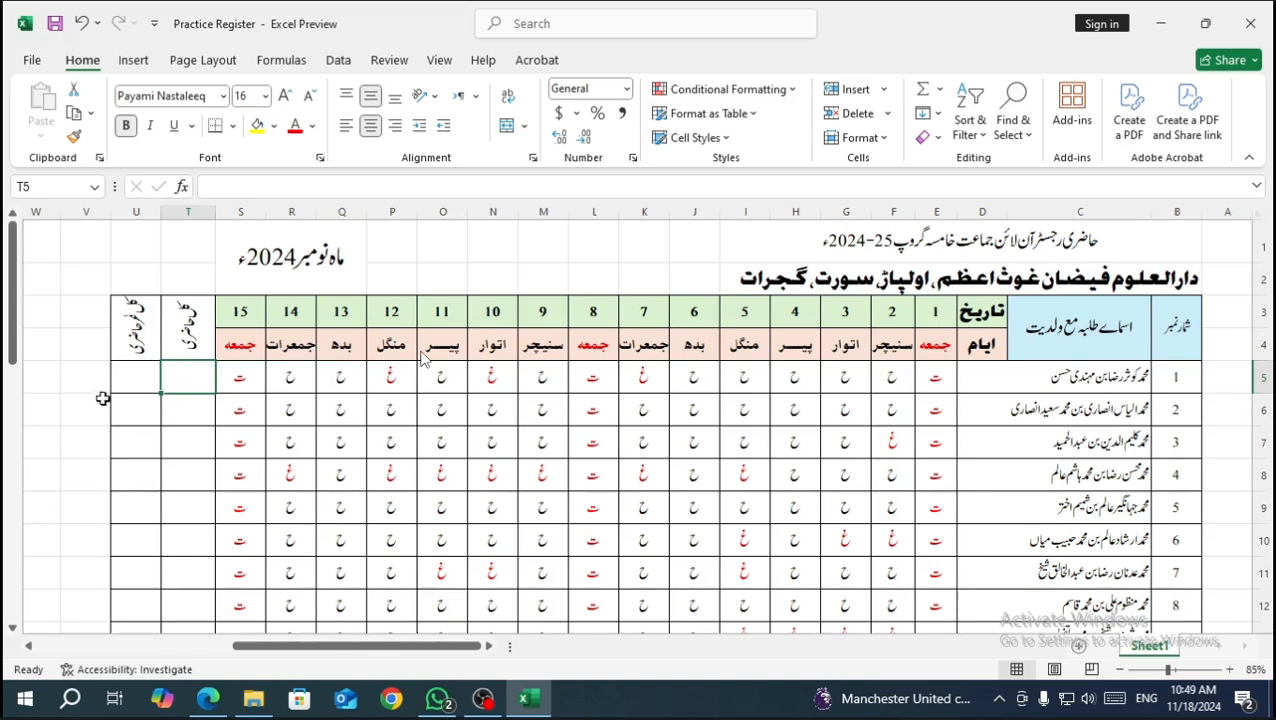
{"action": "left_click", "coordinate": [80, 386]}
{"action": "left_click", "coordinate": [186, 386]}
{"action": "left_click", "coordinate": [88, 388]}
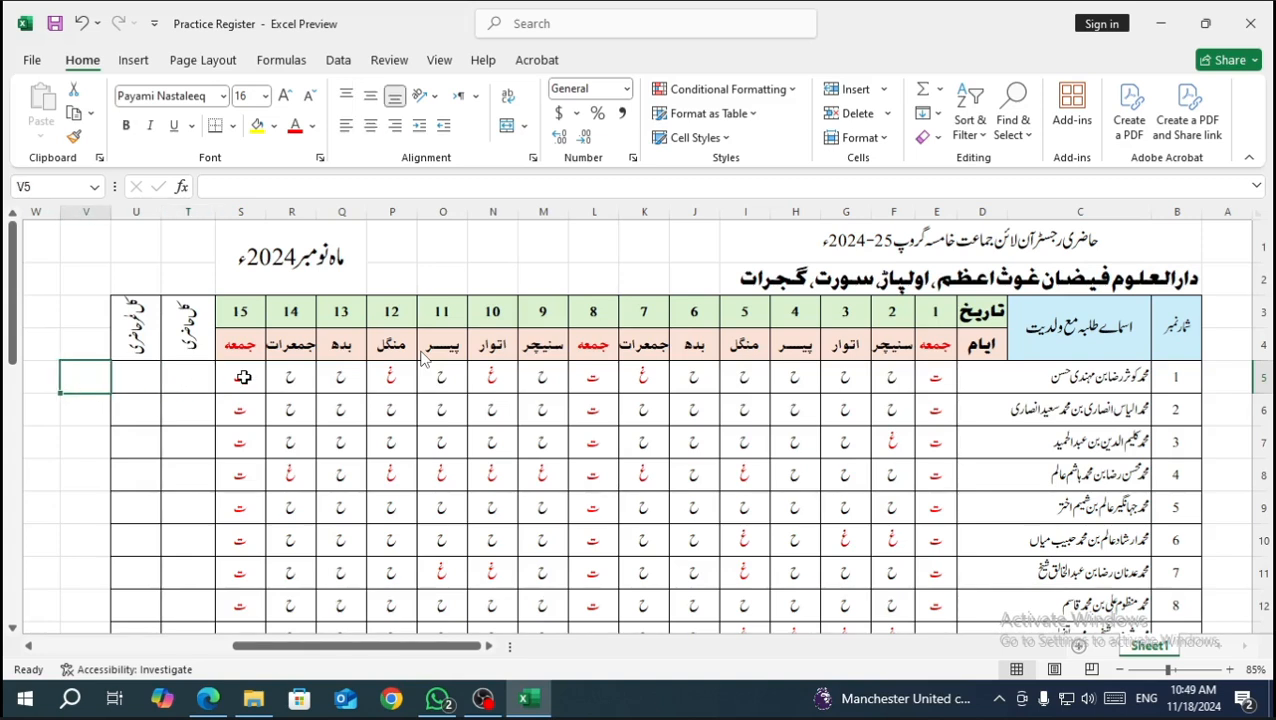
{"action": "left_click", "coordinate": [175, 387]}
{"action": "left_click", "coordinate": [57, 404]}
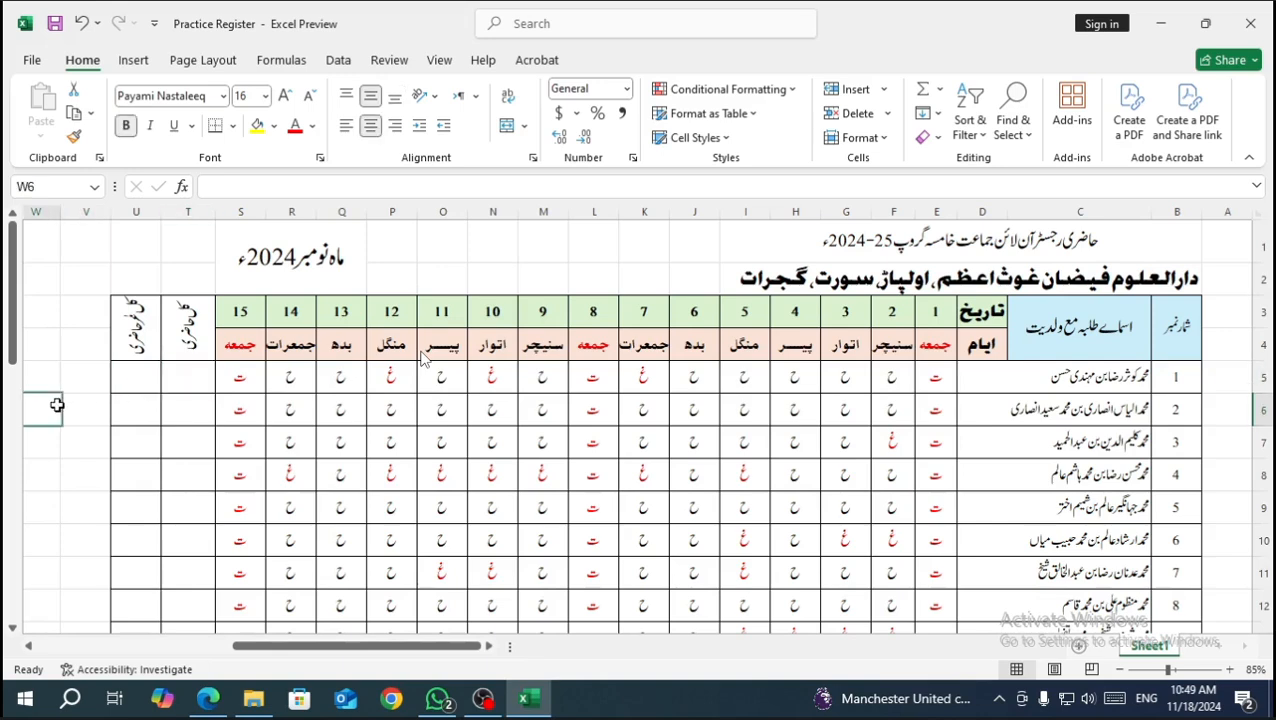
{"action": "left_click", "coordinate": [196, 385]}
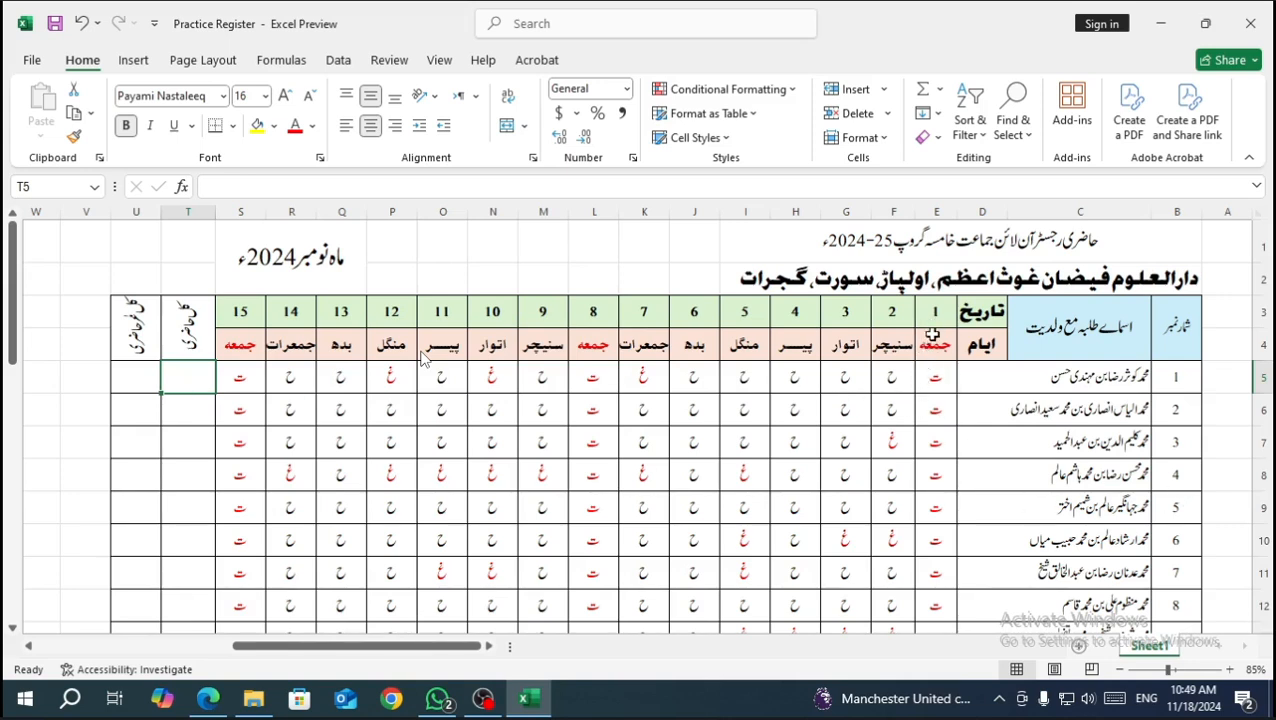
{"action": "left_click", "coordinate": [230, 314]}
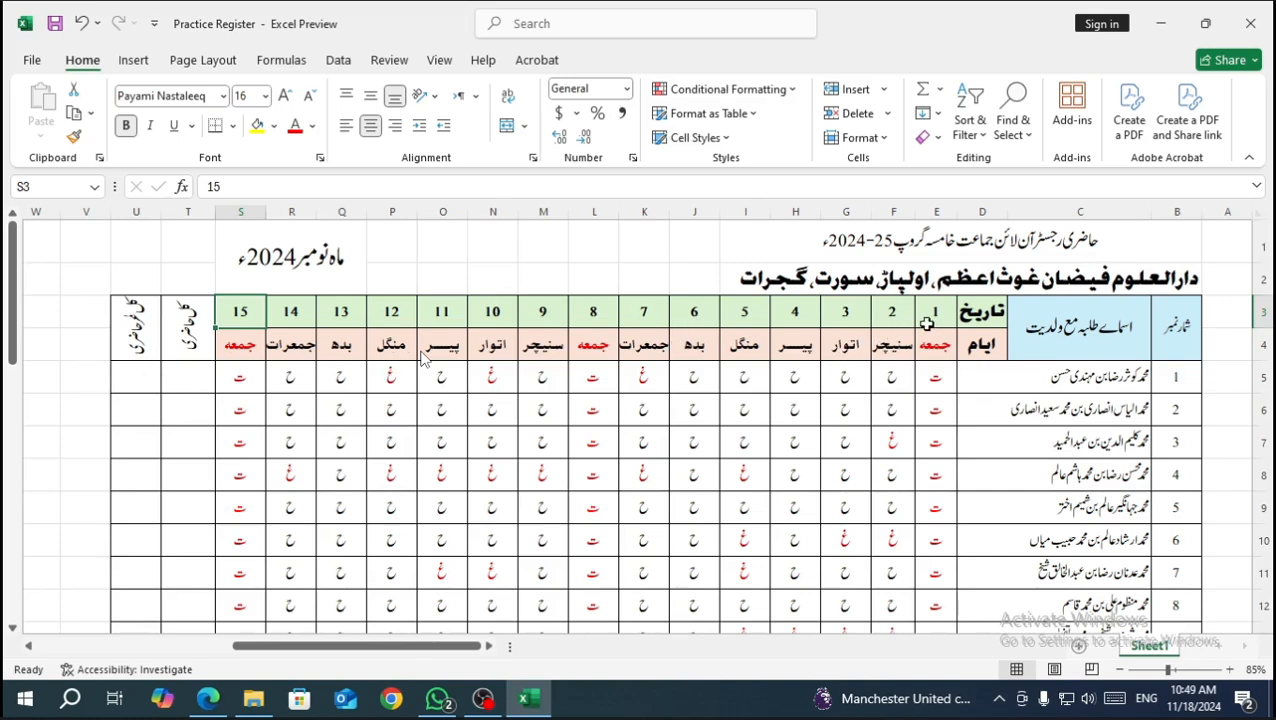
{"action": "left_click", "coordinate": [939, 384]}
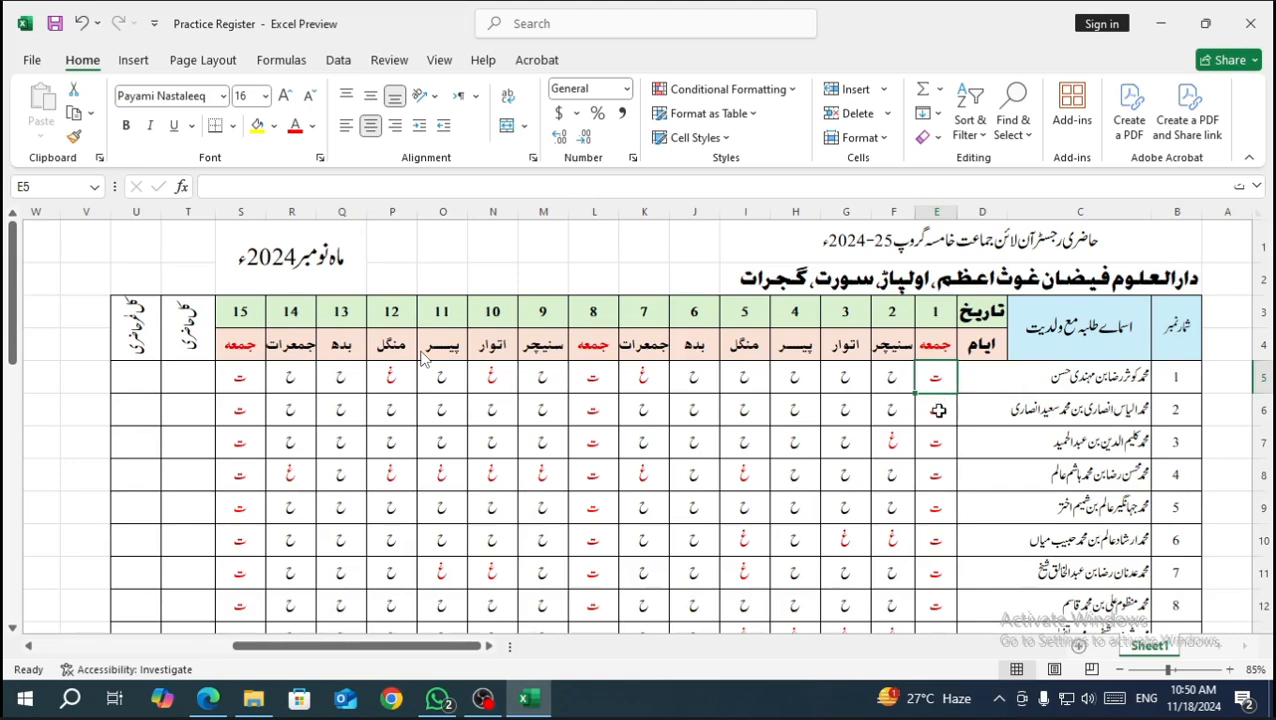
{"action": "left_click", "coordinate": [243, 376]}
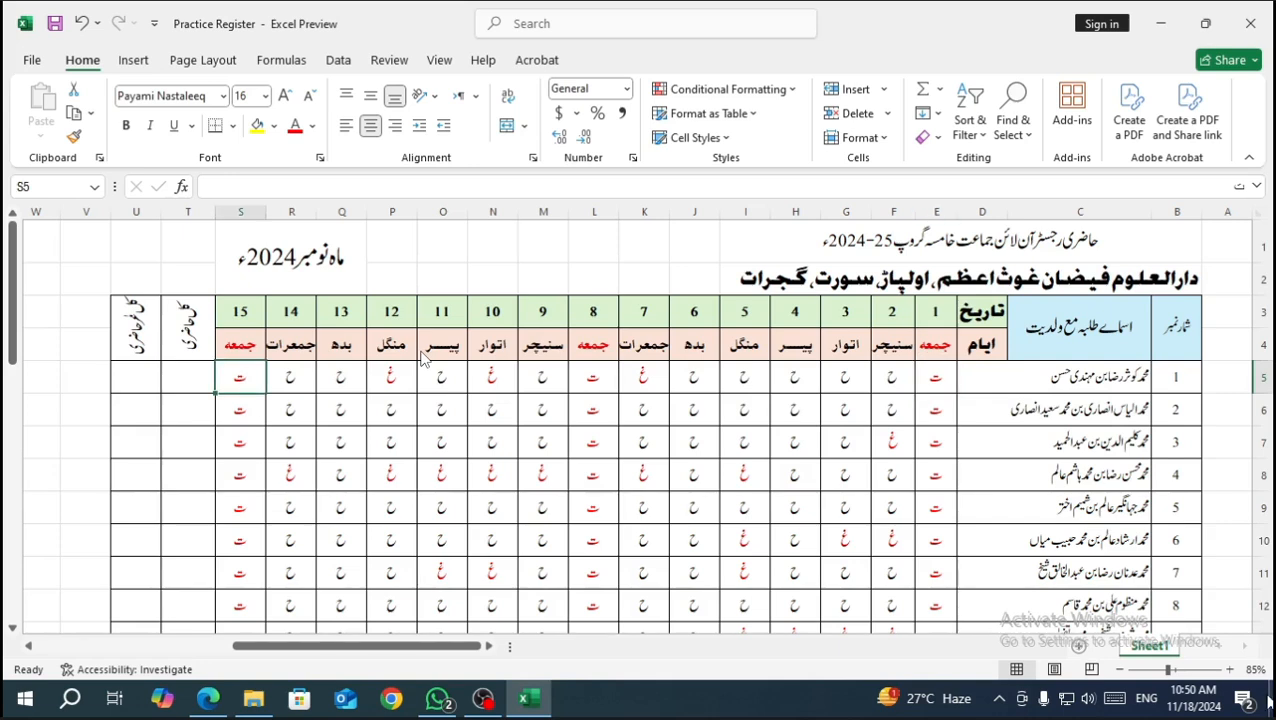
Lower the system speaker volume slightly and dismiss the volume control.
{"action": "left_click", "coordinate": [1090, 704]}
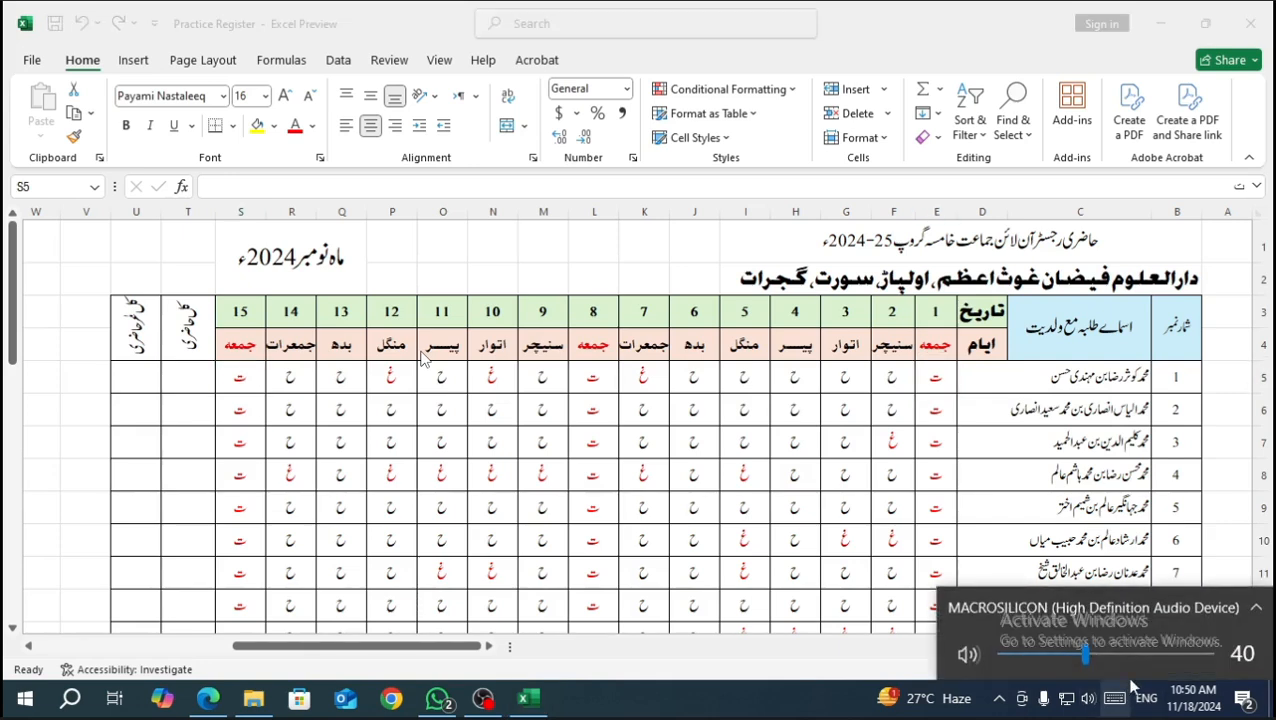
{"action": "left_click_drag", "start_coordinate": [1086, 655], "coordinate": [1075, 655]}
{"action": "left_click", "coordinate": [836, 708]}
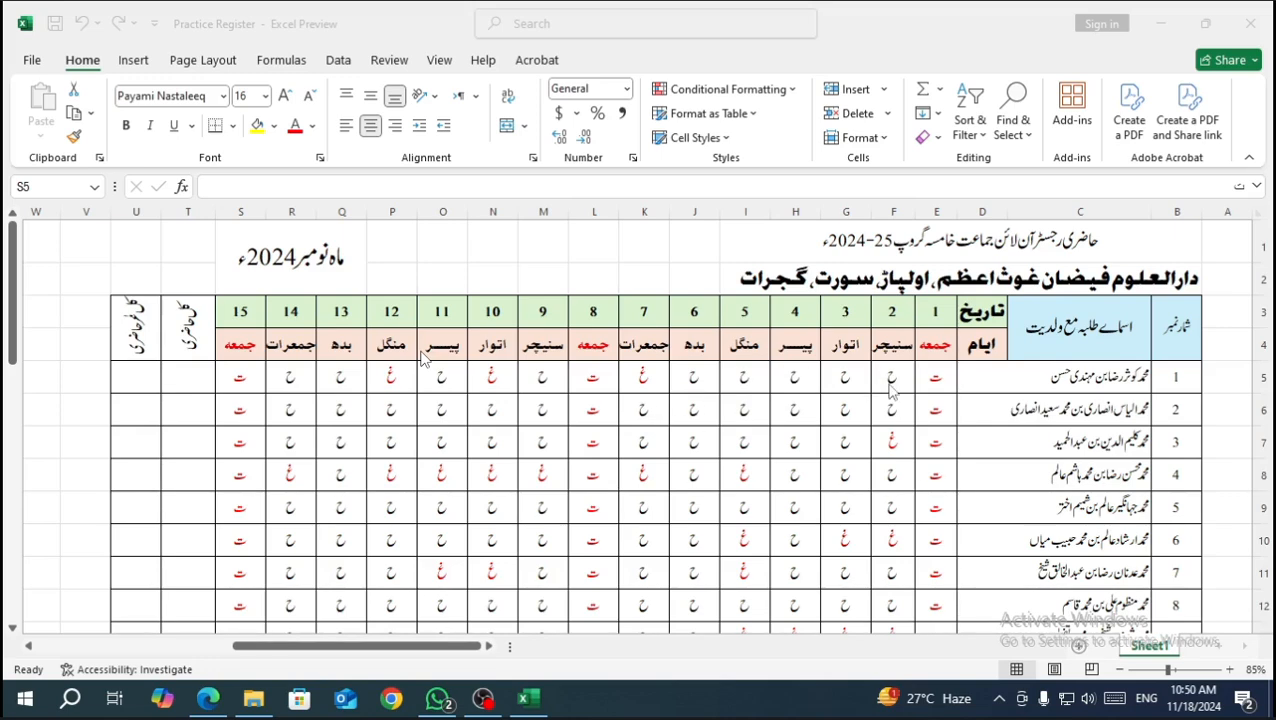
Enter the sample numbers 1, 2 and 3 in the empty cells G16, H16 and I16 below the register.
{"action": "scroll", "coordinate": [870, 400], "scroll_direction": "down", "scroll_amount": 2}
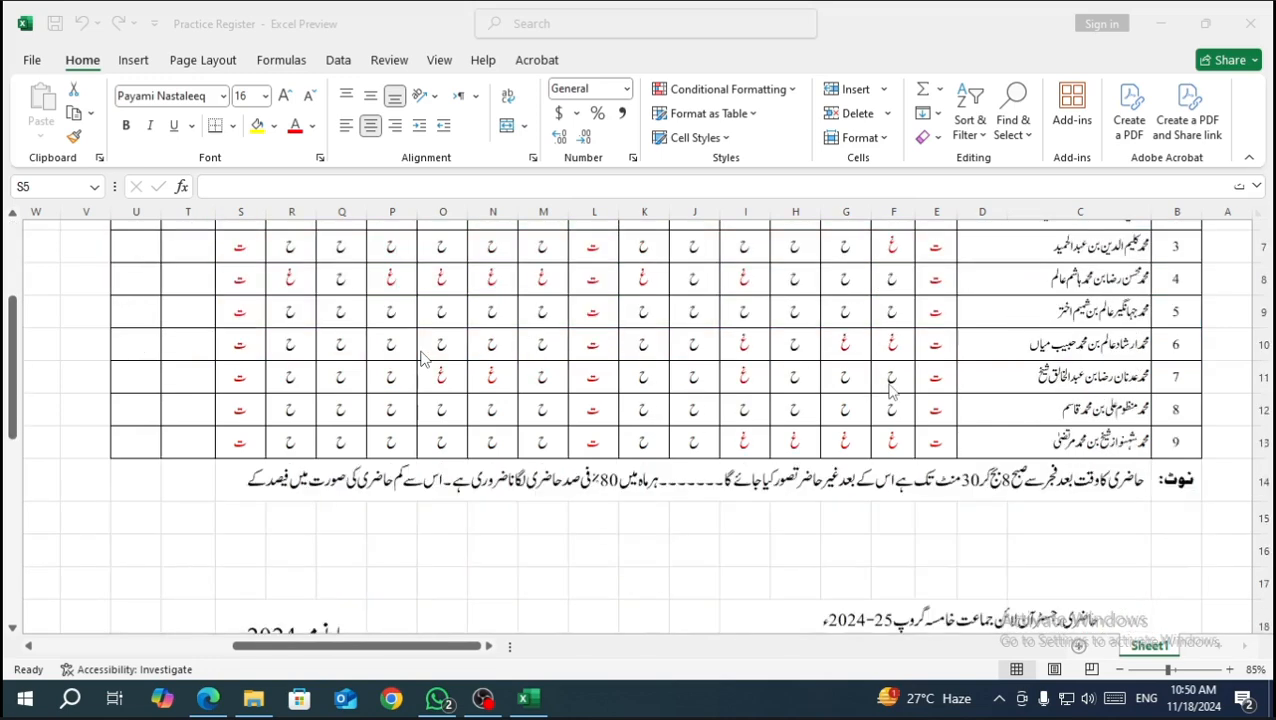
{"action": "left_click", "coordinate": [843, 546]}
{"action": "type", "text": "1"}
{"action": "key", "text": "Tab"}
{"action": "type", "text": "2"}
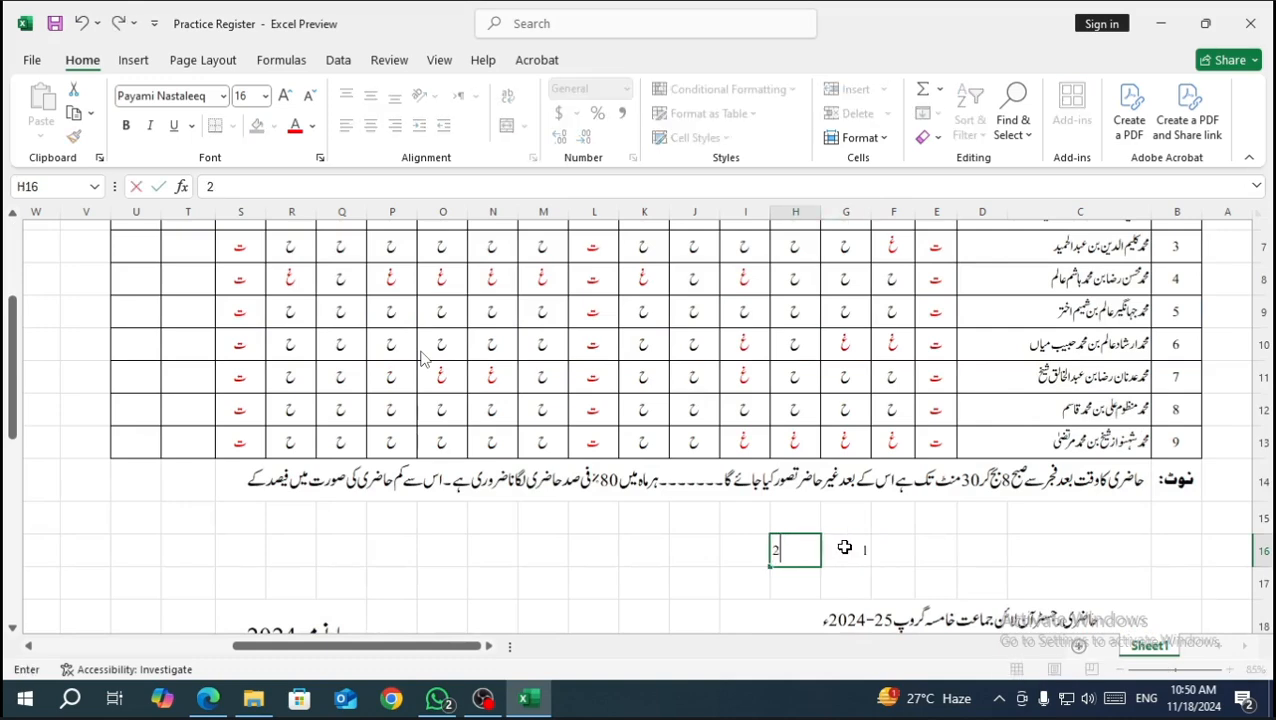
{"action": "key", "text": "Tab"}
{"action": "type", "text": "3"}
{"action": "key", "text": "Tab"}
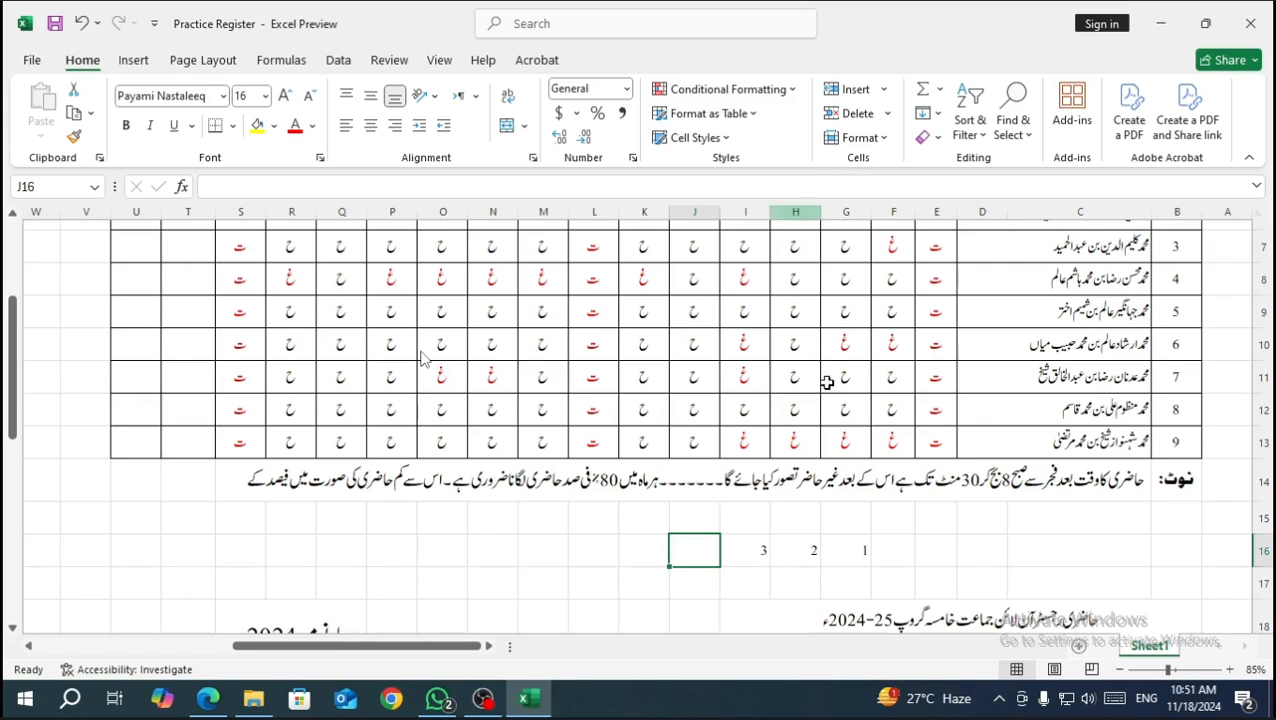
Replace the sample numbers in H16 and I16 with 1 each.
{"action": "left_click", "coordinate": [755, 556]}
{"action": "left_click", "coordinate": [815, 548]}
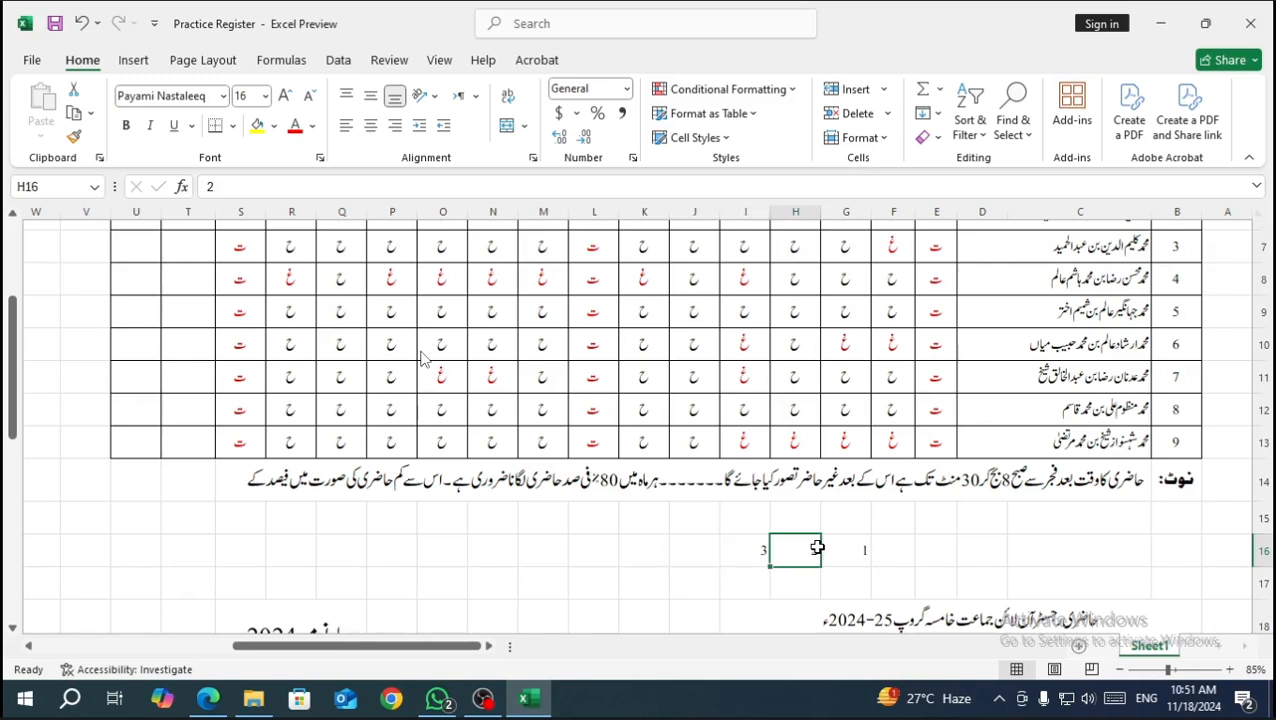
{"action": "type", "text": "1"}
{"action": "key", "text": "Tab"}
{"action": "type", "text": "1"}
{"action": "key", "text": "Tab"}
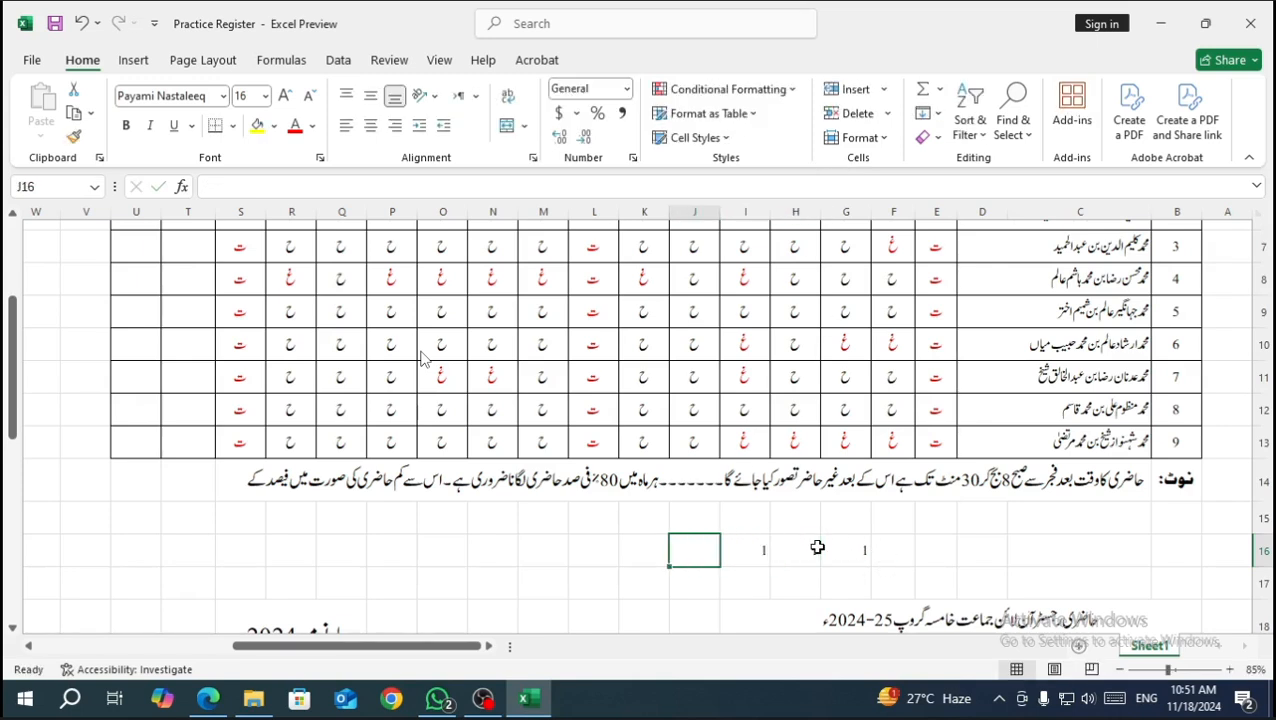
Add an AutoSum of the sample numbers in row 16, placing the formula =SUM(G16:P16) in Q16.
{"action": "left_click_drag", "start_coordinate": [849, 560], "coordinate": [335, 553]}
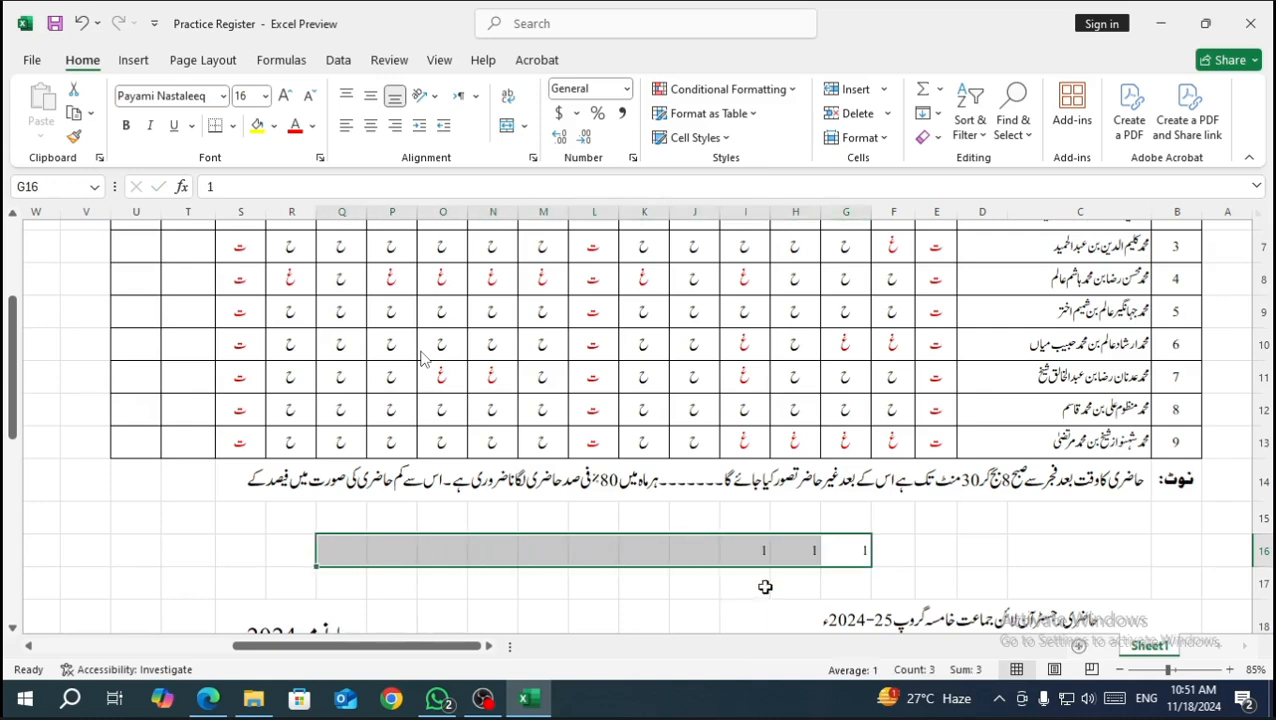
{"action": "left_click", "coordinate": [925, 91]}
{"action": "left_click", "coordinate": [598, 618]}
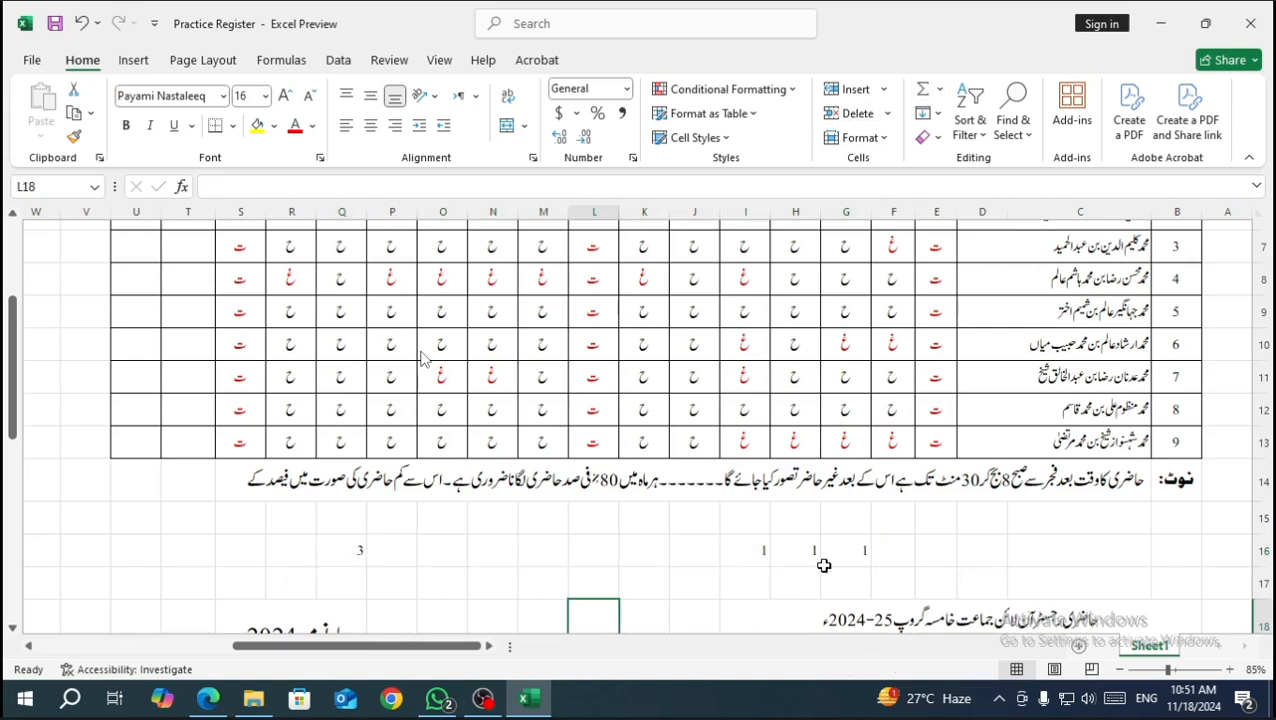
{"action": "left_click", "coordinate": [356, 556]}
Clear the sample numbers and their sum from G16:Q16.
{"action": "mouse_move", "coordinate": [470, 705]}
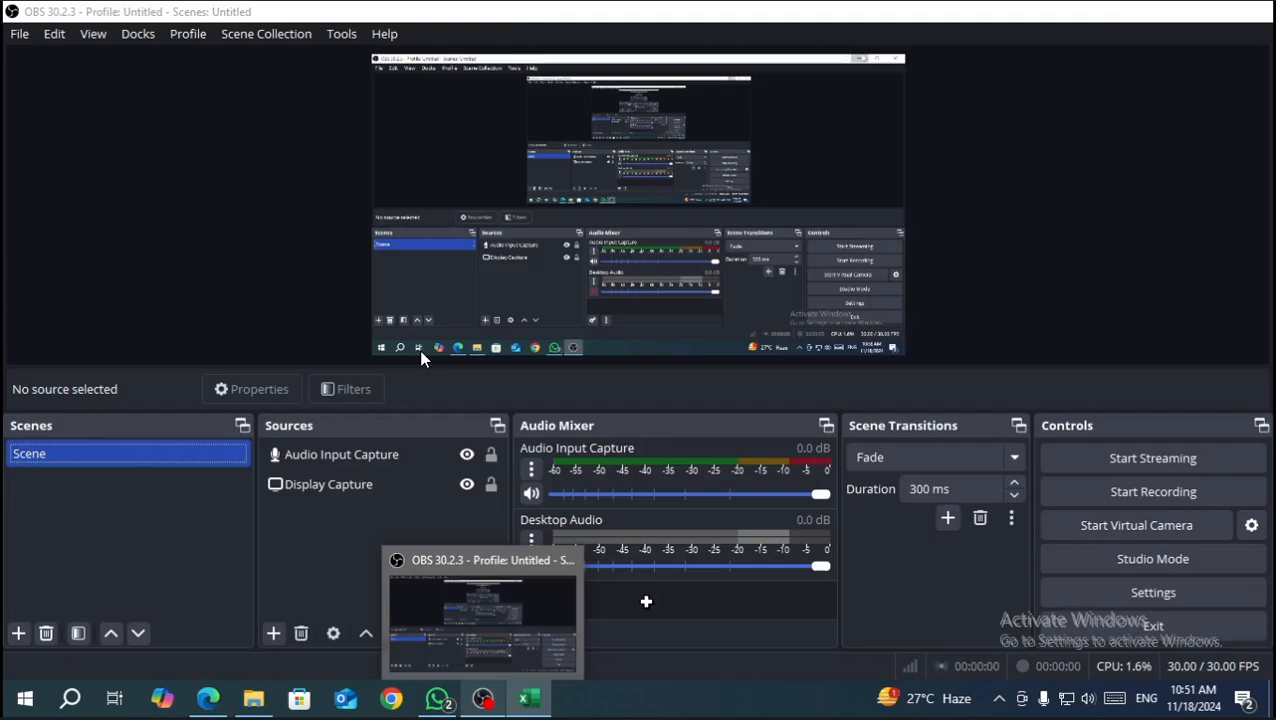
{"action": "left_click", "coordinate": [676, 590]}
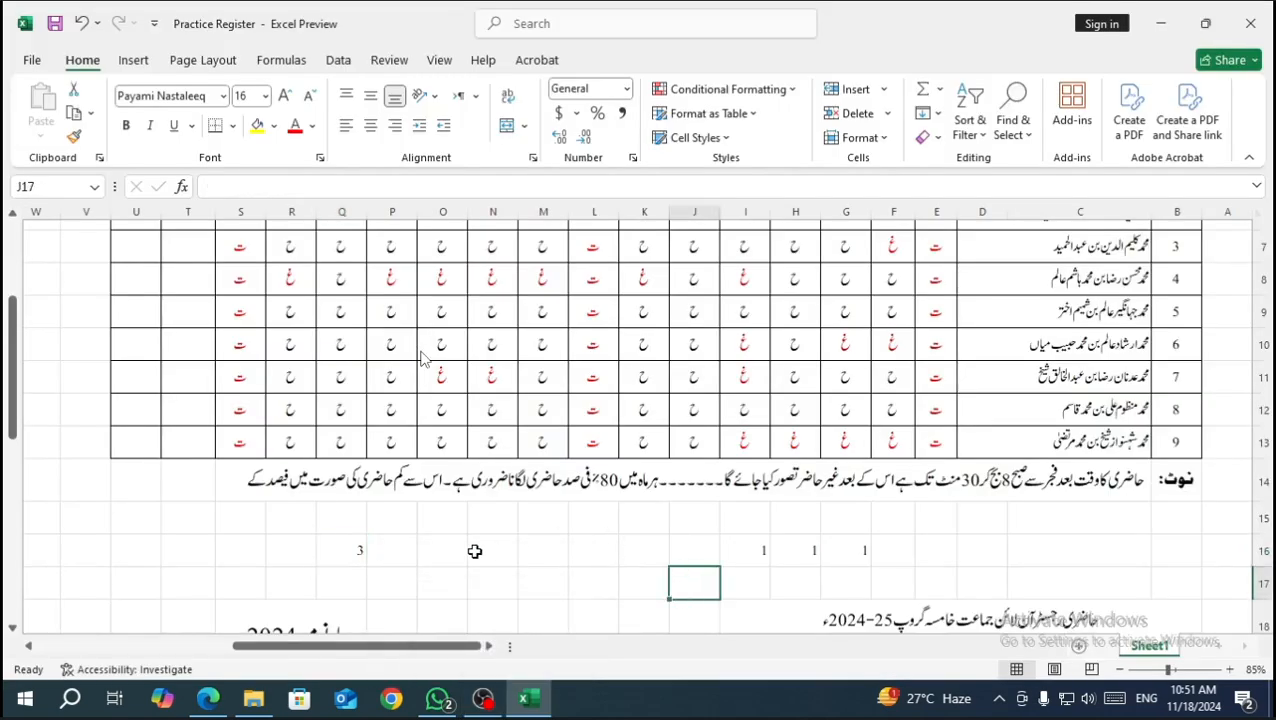
{"action": "left_click", "coordinate": [475, 551]}
{"action": "left_click_drag", "start_coordinate": [332, 553], "coordinate": [850, 553]}
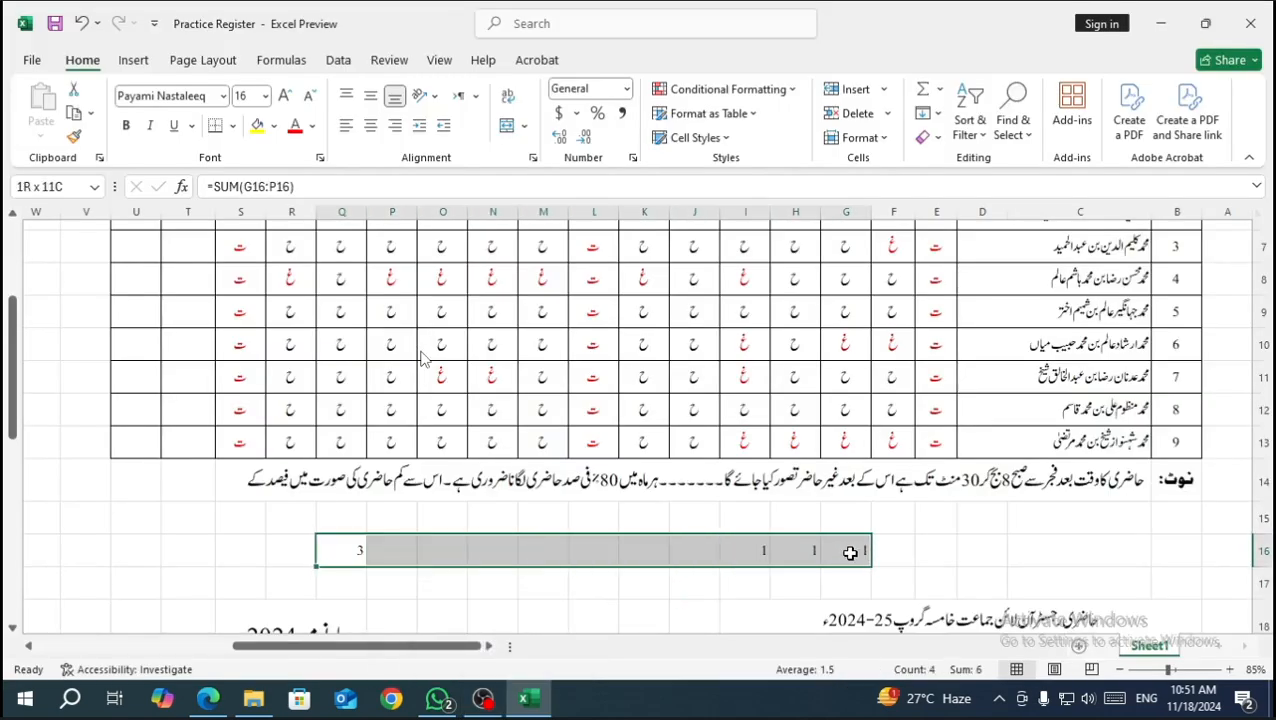
{"action": "key", "text": "Delete"}
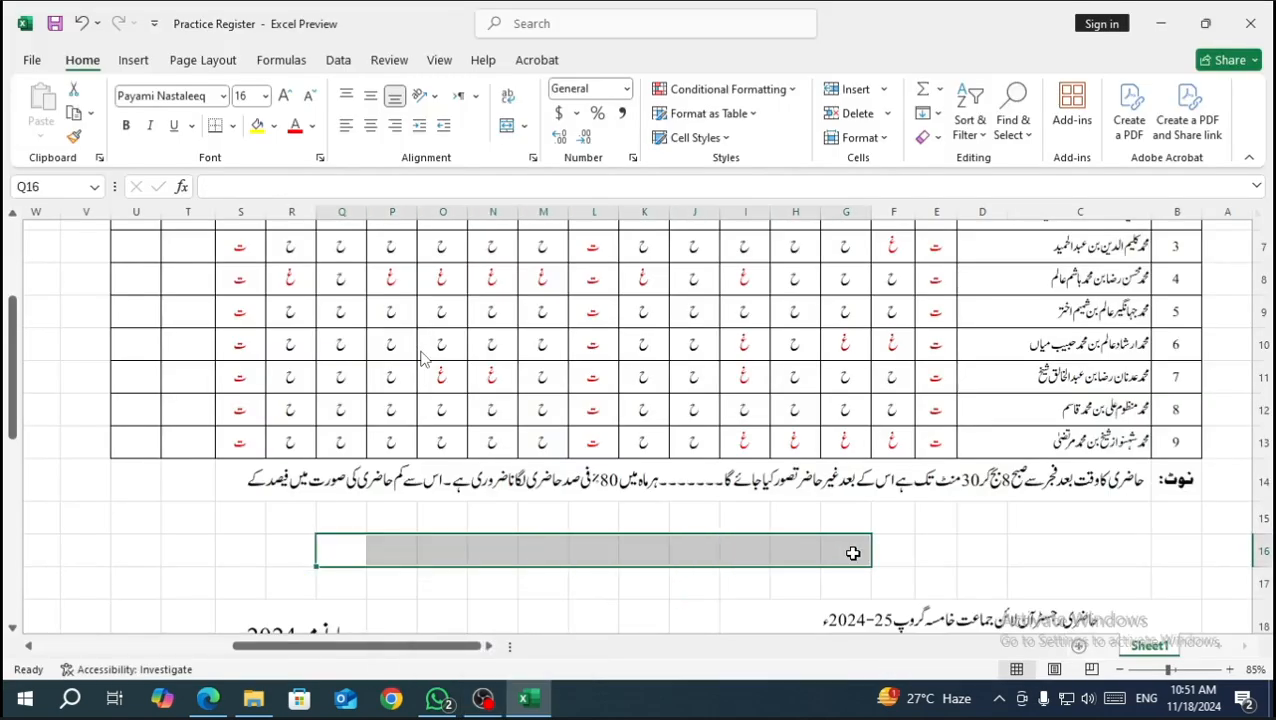
{"action": "left_click", "coordinate": [275, 541]}
{"action": "scroll", "coordinate": [274, 541], "scroll_direction": "up", "scroll_amount": 1}
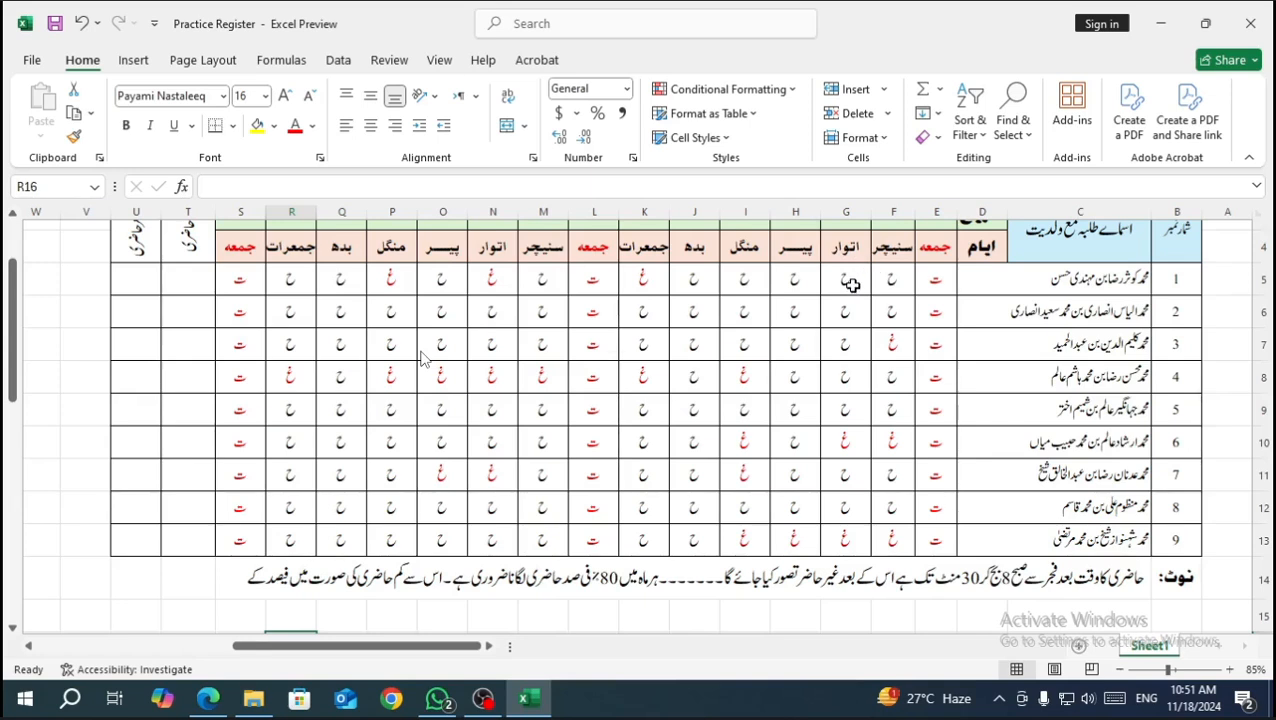
{"action": "left_click", "coordinate": [83, 283]}
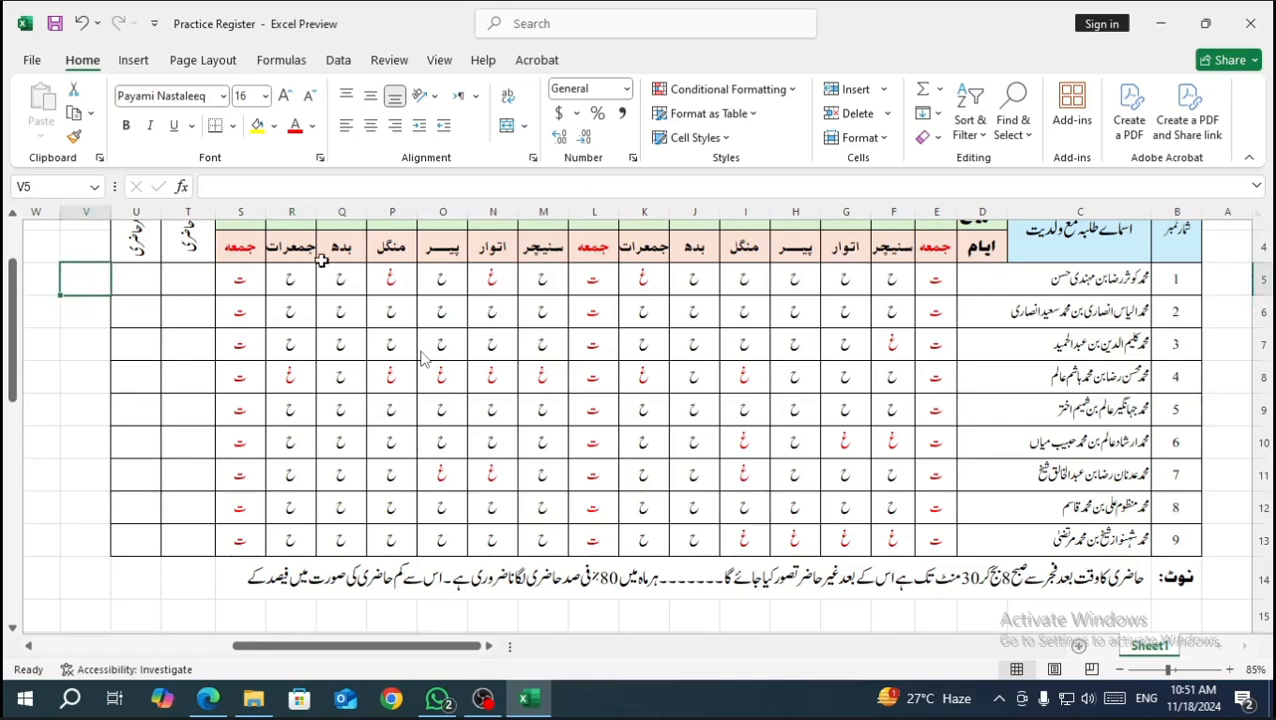
{"action": "left_click", "coordinate": [188, 281]}
{"action": "scroll", "coordinate": [188, 283], "scroll_direction": "up", "scroll_amount": 1}
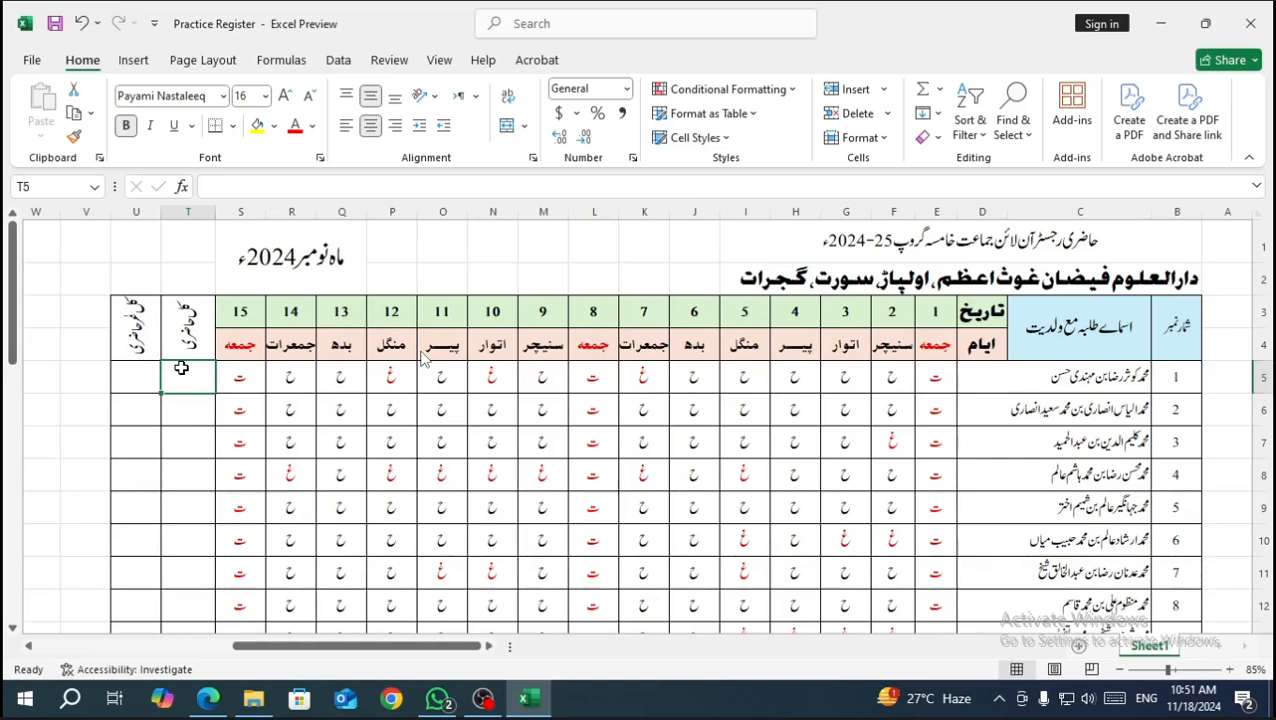
{"action": "left_click", "coordinate": [77, 404]}
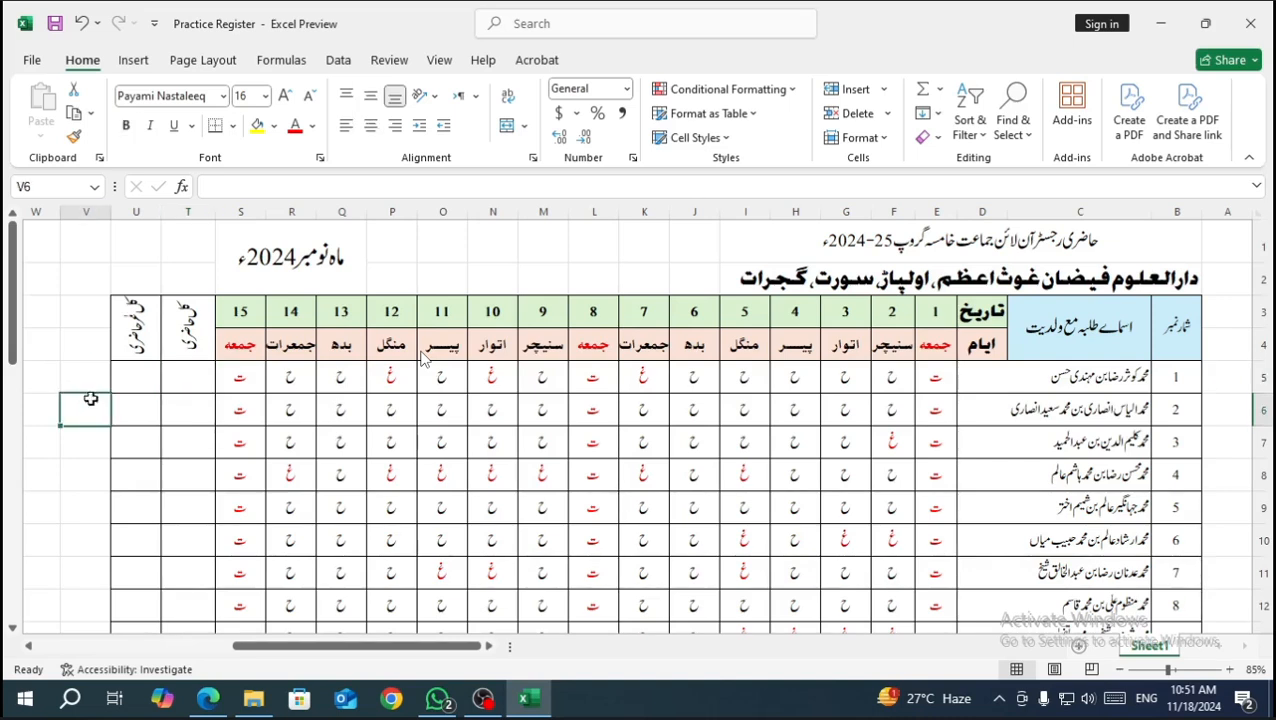
{"action": "left_click", "coordinate": [180, 383]}
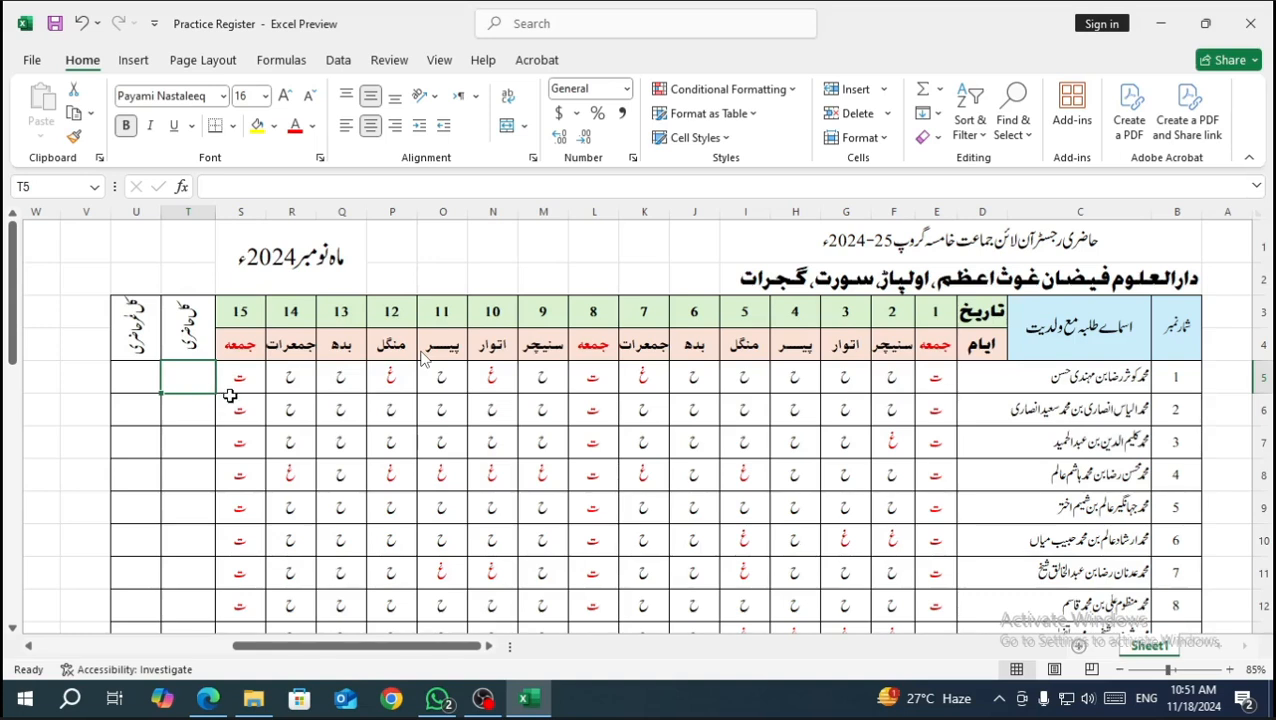
{"action": "left_click", "coordinate": [90, 403]}
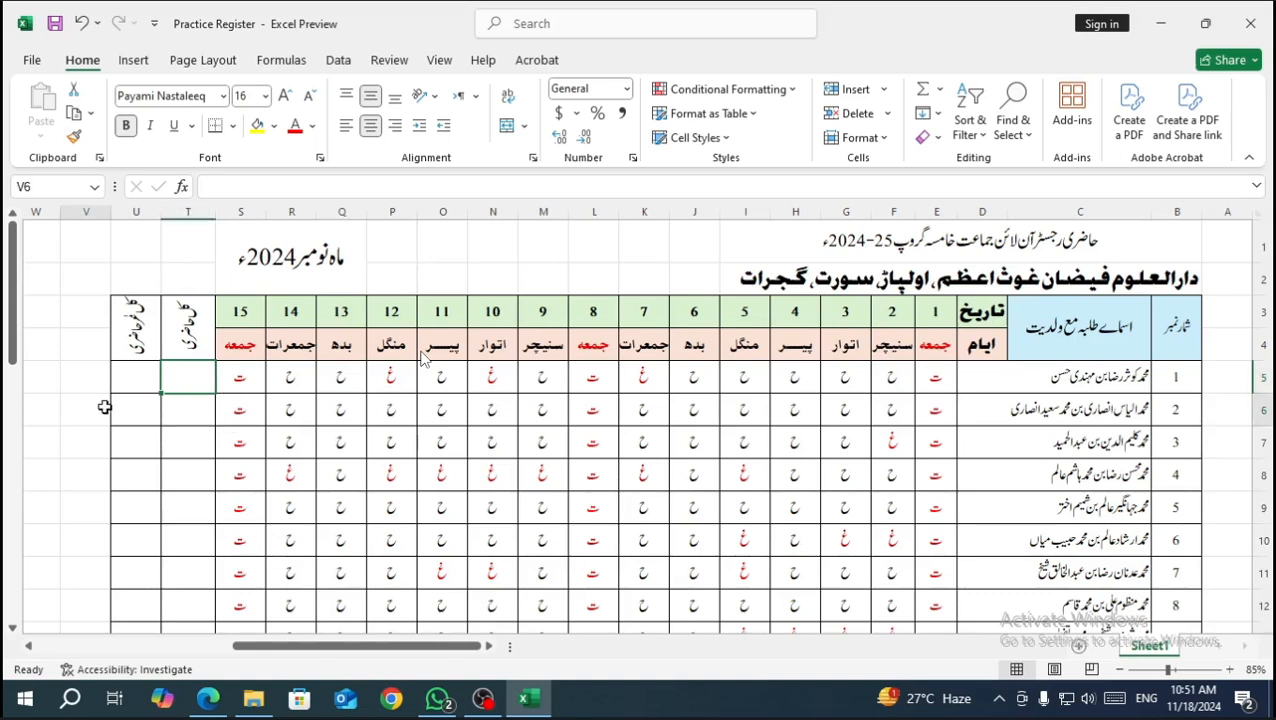
Start a COUNTIF formula in T5, the first student's total attendance cell.
{"action": "left_click", "coordinate": [185, 383]}
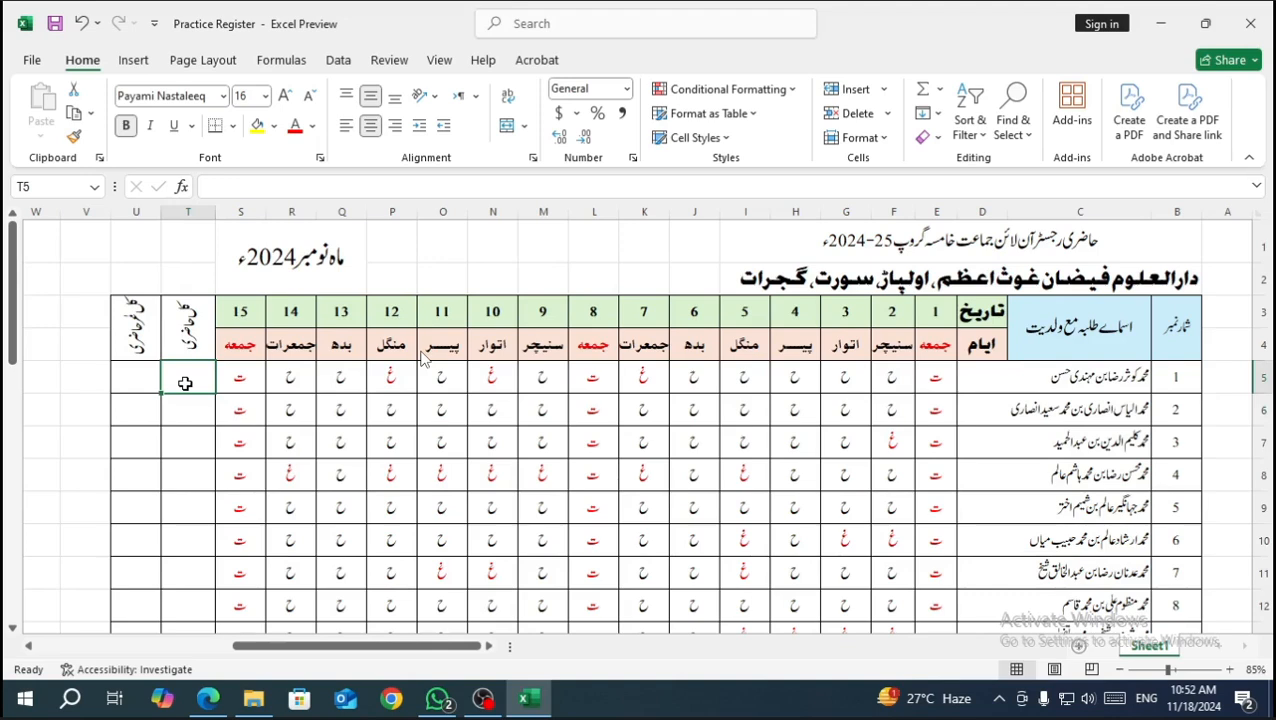
{"action": "type", "text": "="}
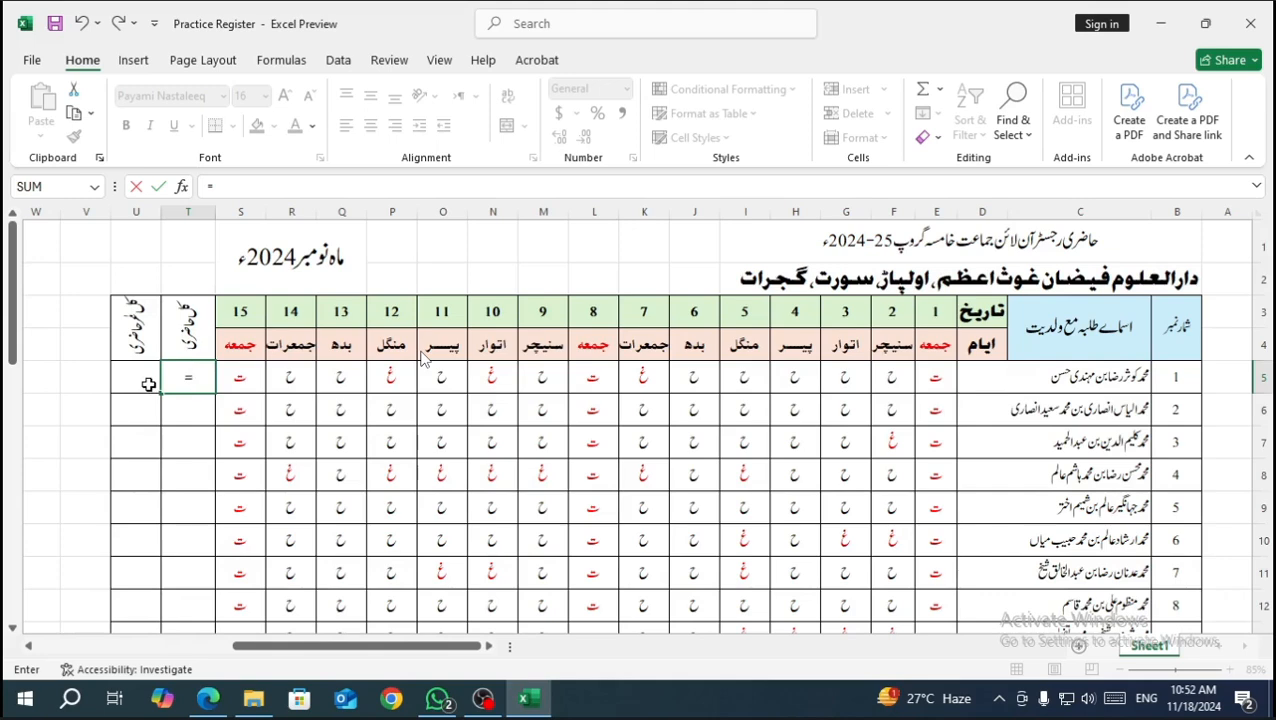
{"action": "type", "text": "c"}
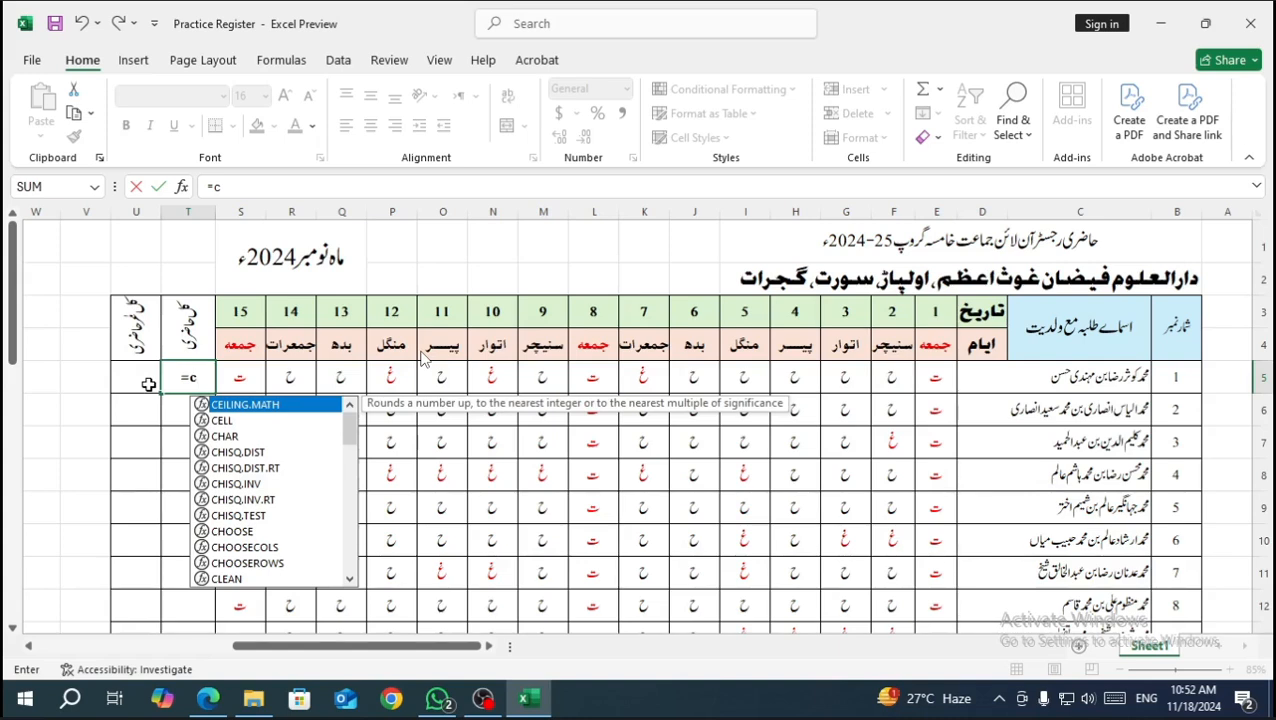
{"action": "type", "text": "o"}
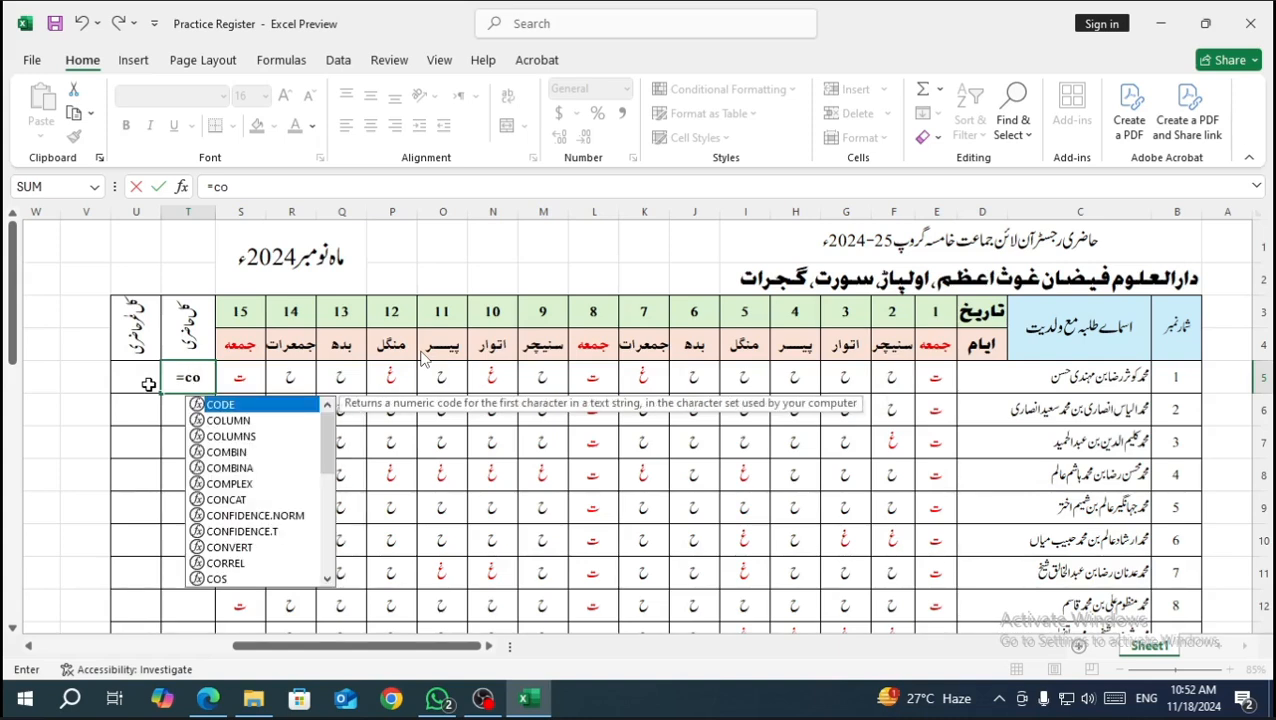
{"action": "type", "text": "u"}
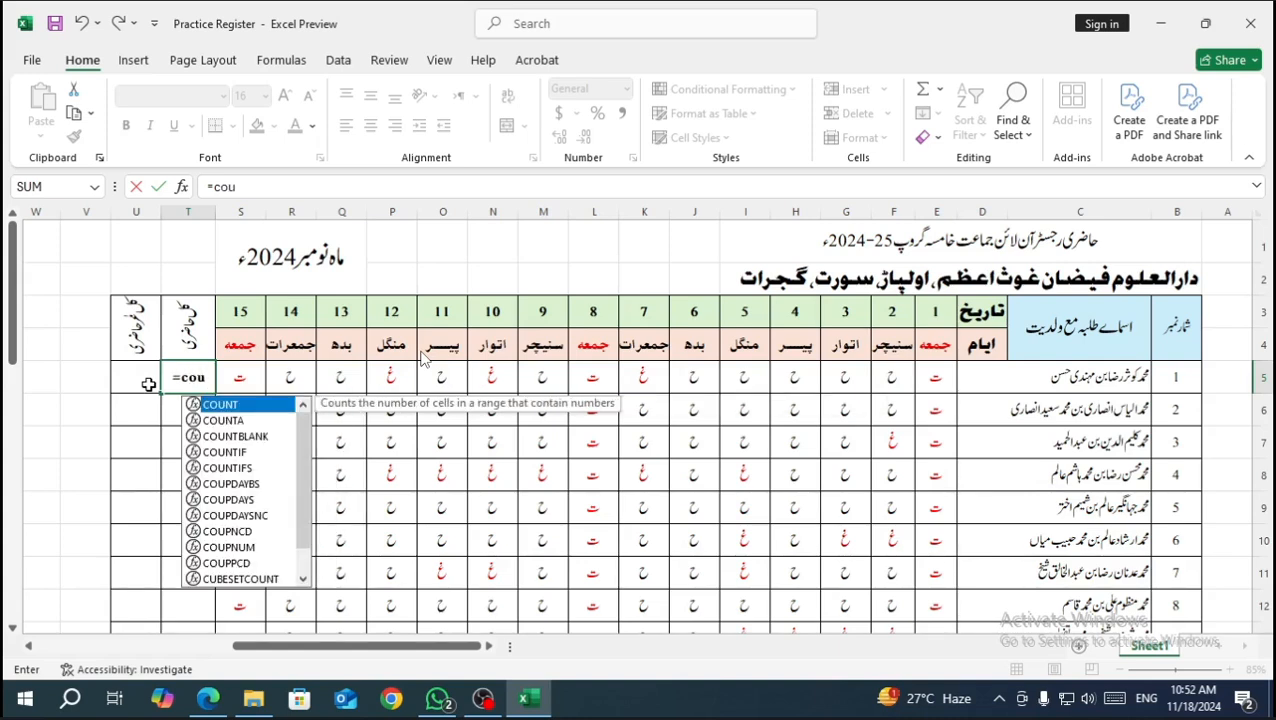
{"action": "left_click", "coordinate": [228, 455]}
{"action": "double_click", "coordinate": [228, 456]}
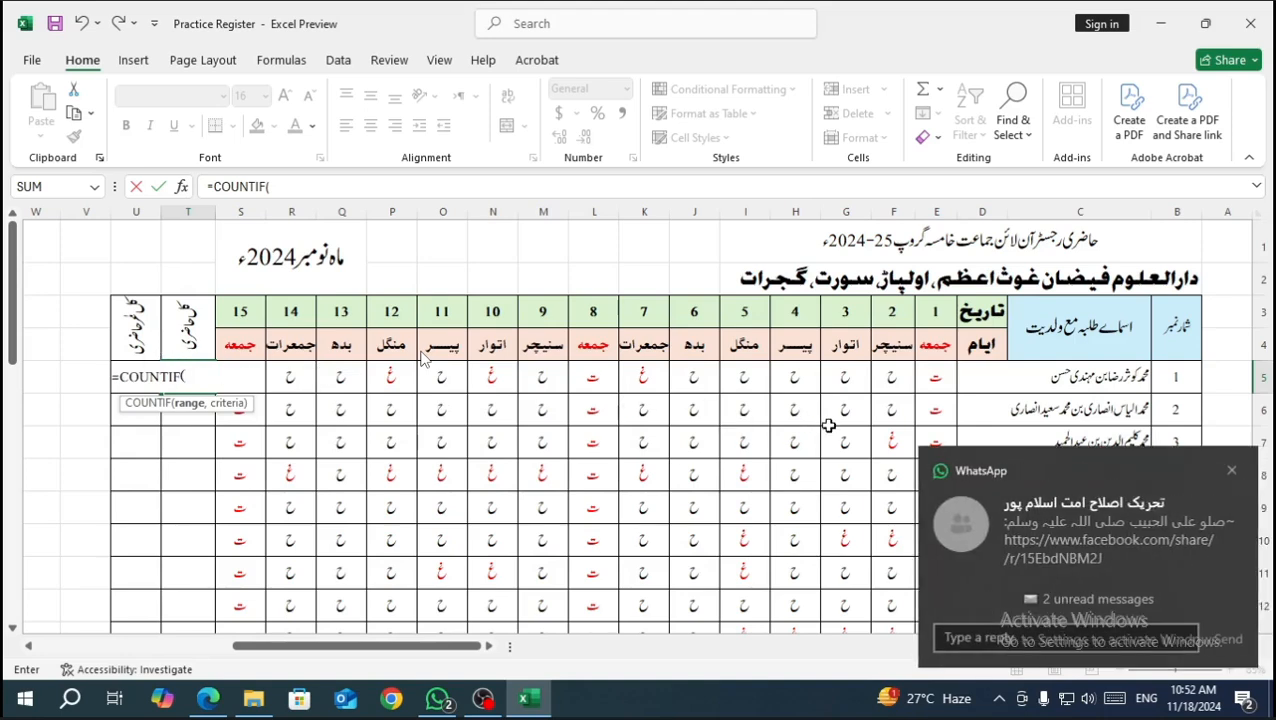
Dismiss the message notification and set the COUNTIF range in T5 to the first student's days, E5:S5.
{"action": "left_click", "coordinate": [1231, 470]}
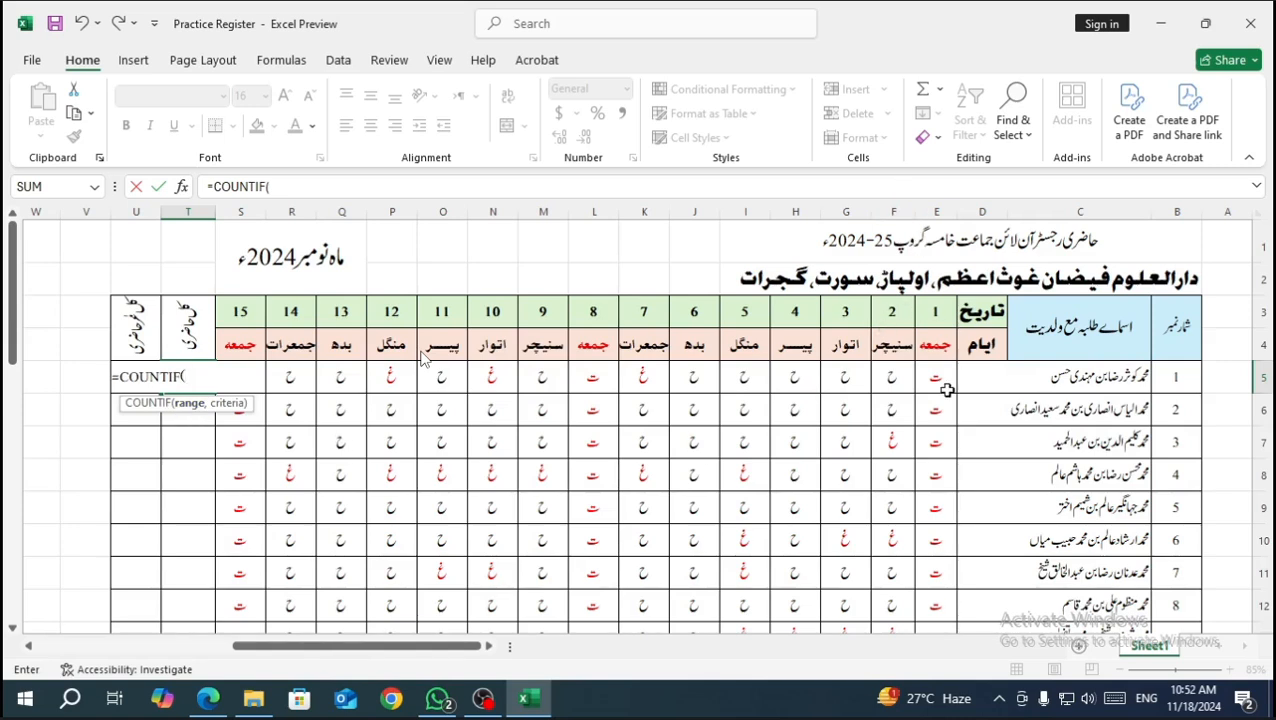
{"action": "type", "text": "E"}
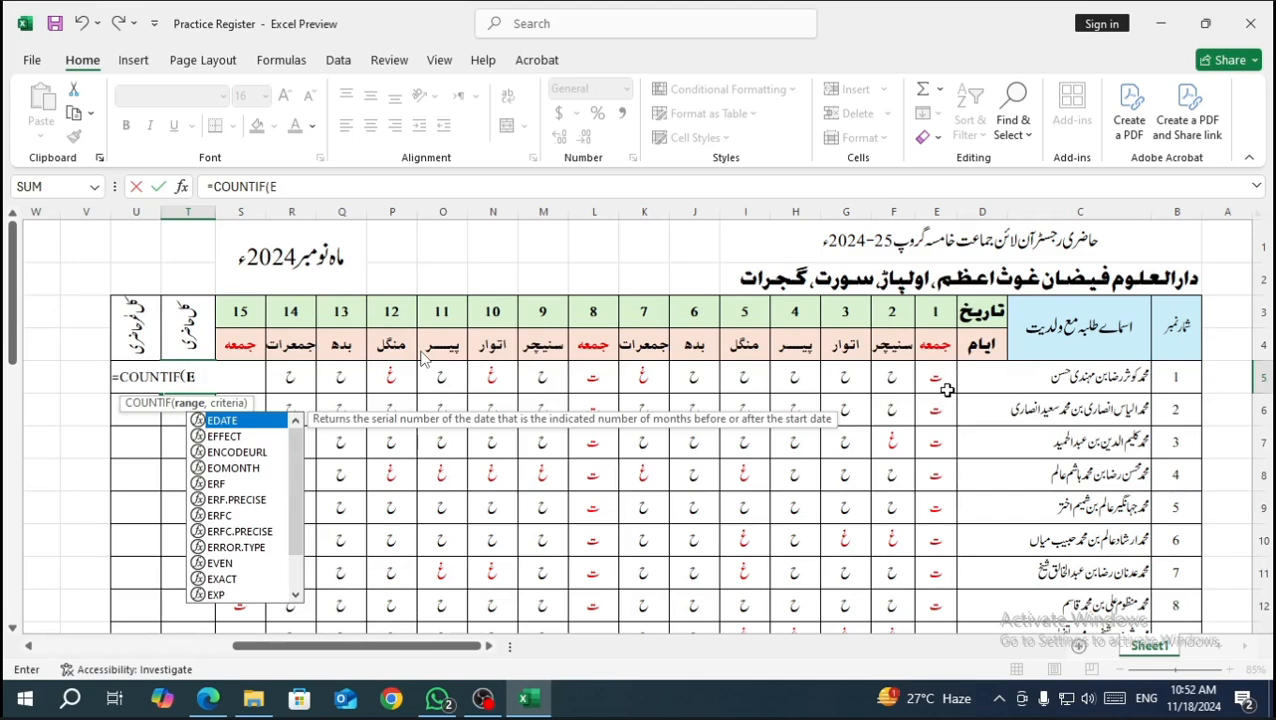
{"action": "type", "text": "5"}
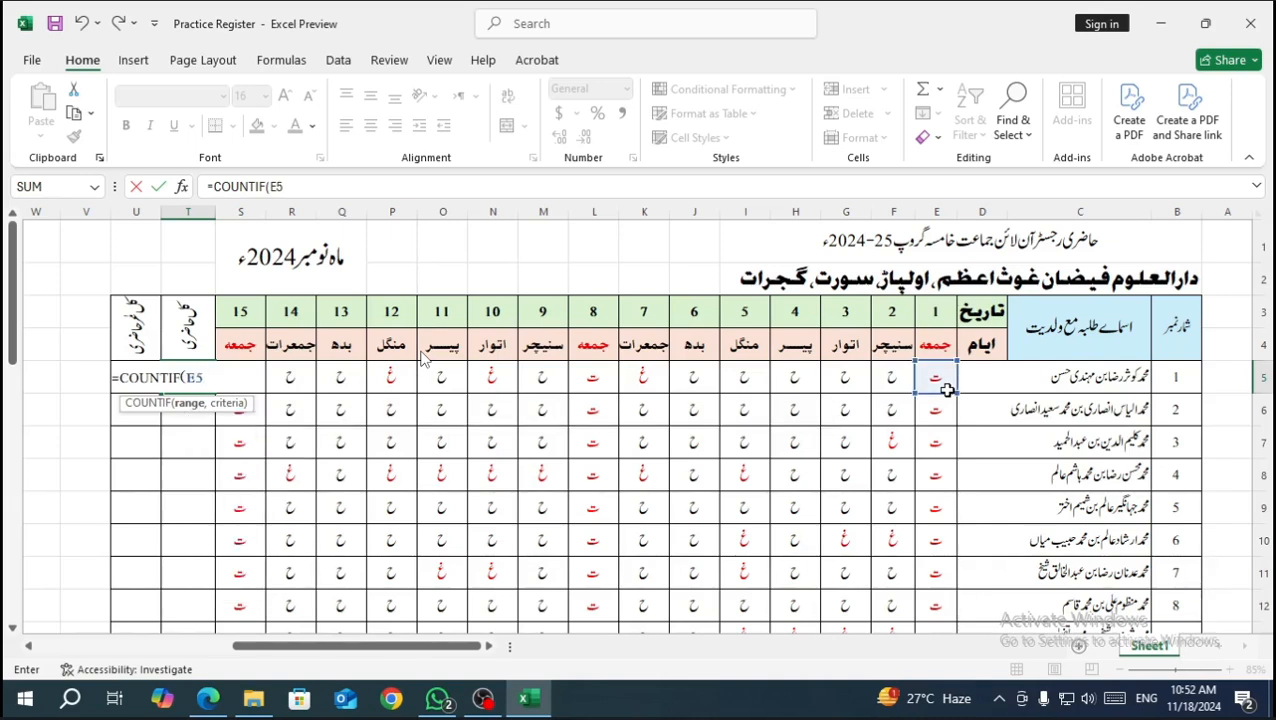
{"action": "type", "text": ":"}
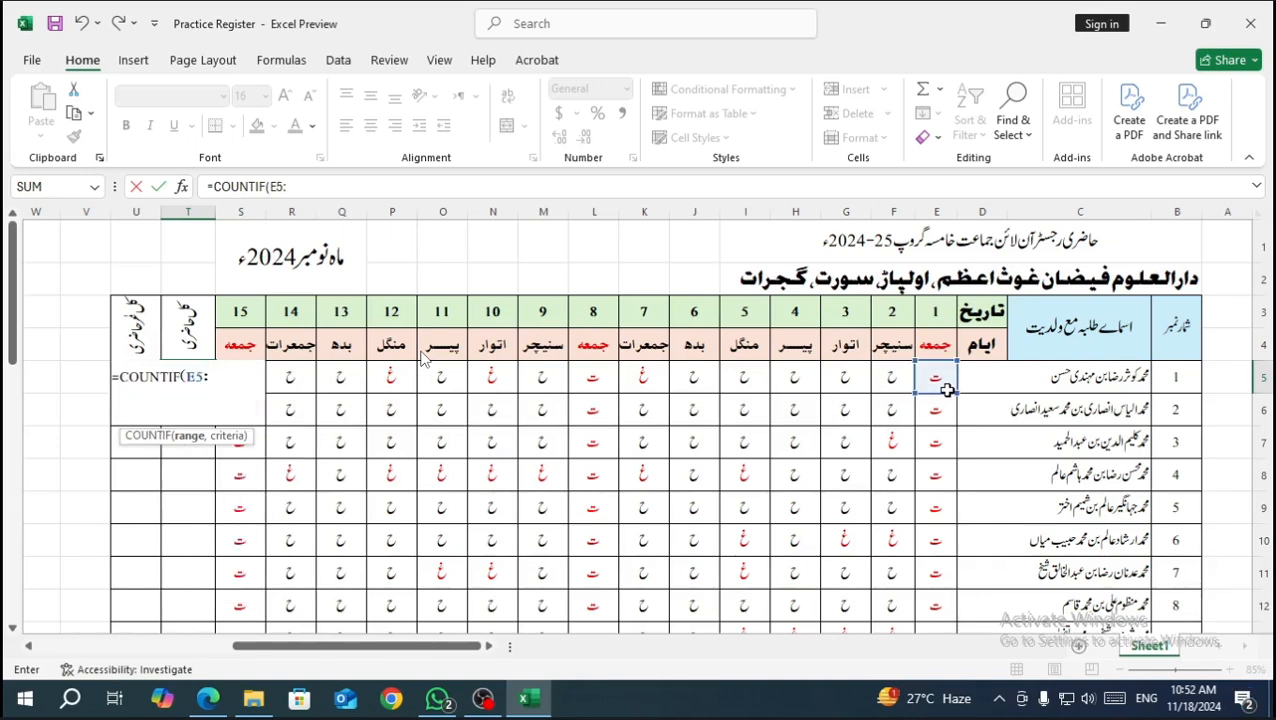
{"action": "type", "text": "S"}
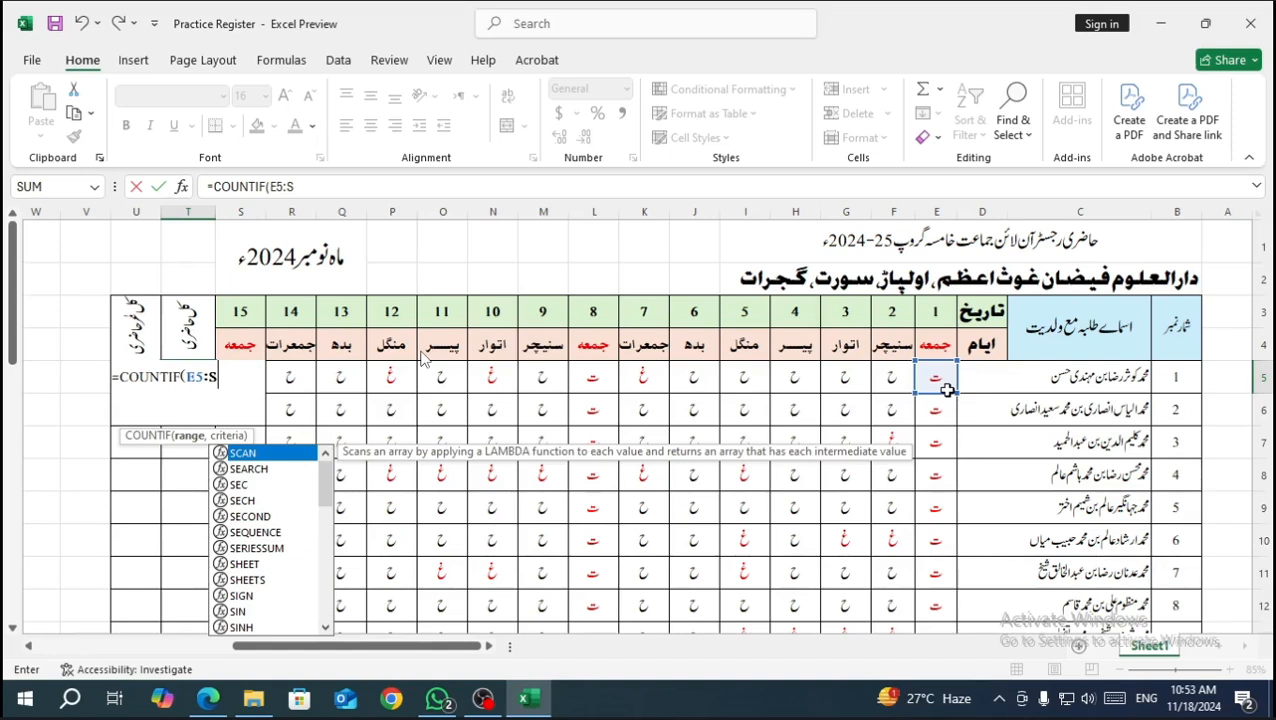
{"action": "type", "text": "5"}
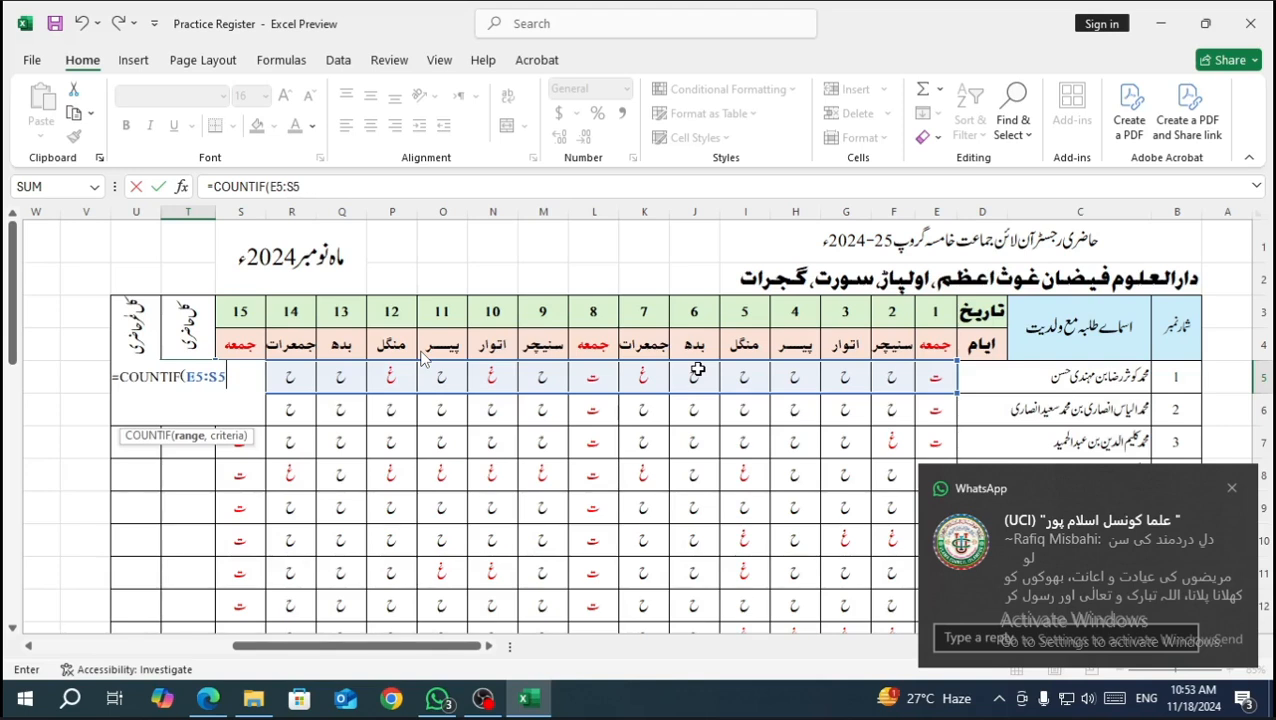
Complete the T5 formula with the present mark "ح" as criterion, giving =COUNTIF(E5:S5,"ح").
{"action": "type", "text": ","}
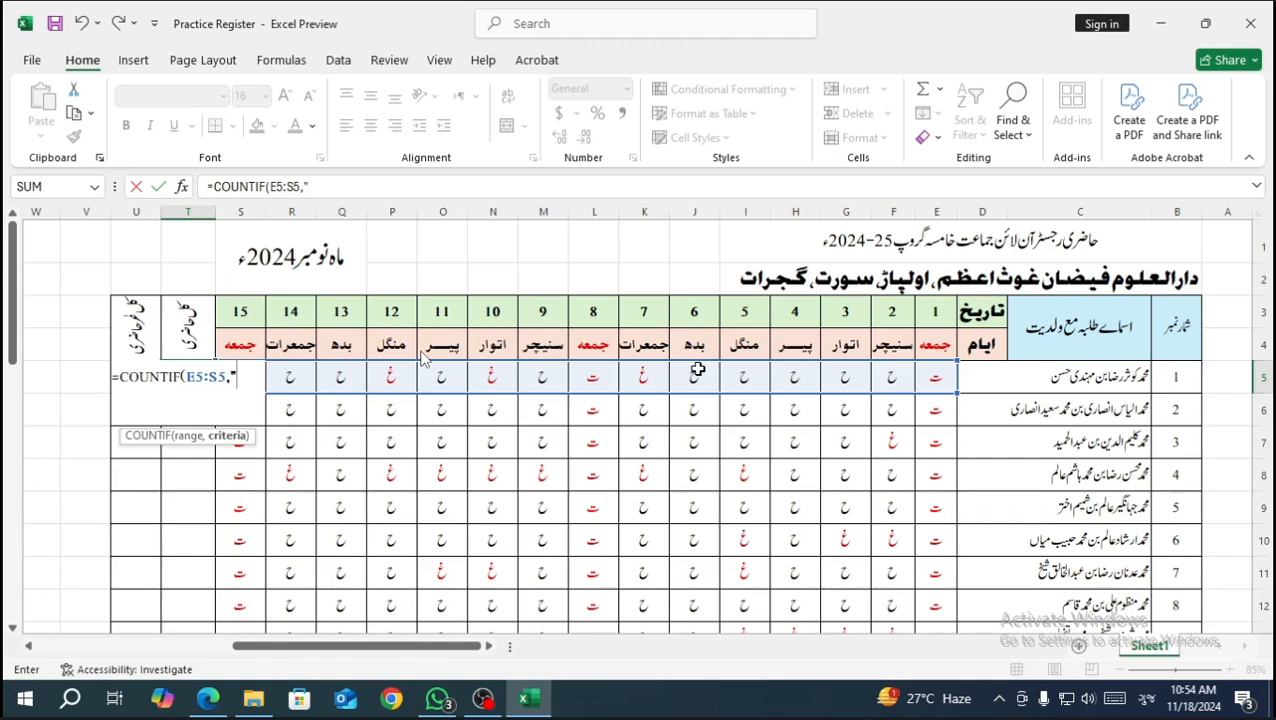
{"action": "key", "text": "alt+shift"}
{"action": "type", "text": "ح"}
{"action": "key", "text": "alt+shift"}
{"action": "type", "text": "\""}
{"action": "type", "text": ")"}
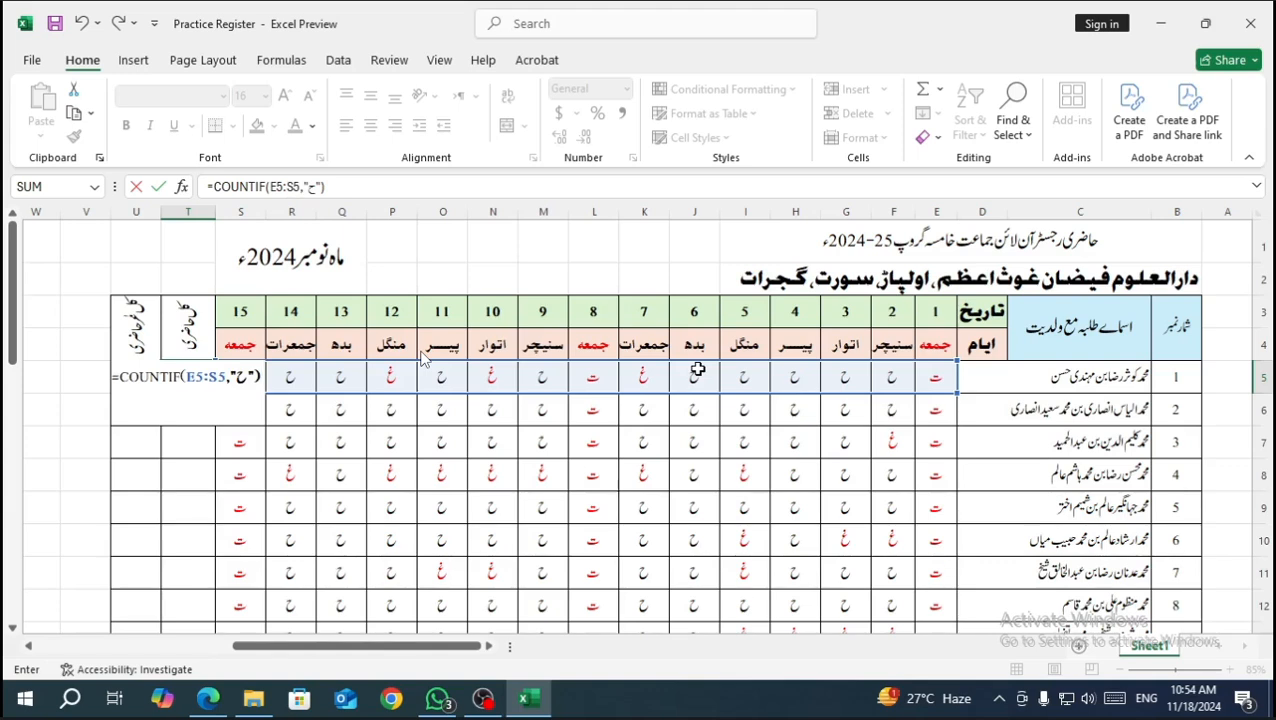
{"action": "key", "text": "Return"}
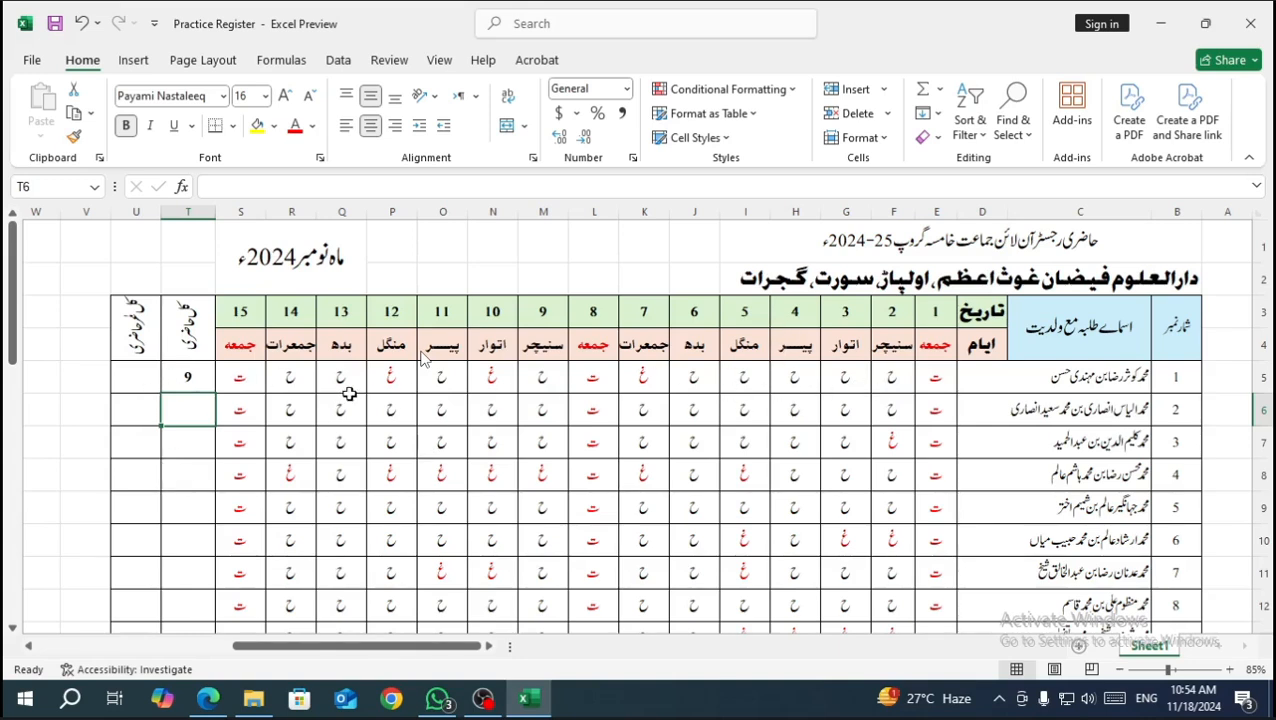
Check the attendance total in T5 against the first student's individual present marks along row 5.
{"action": "left_click", "coordinate": [189, 383]}
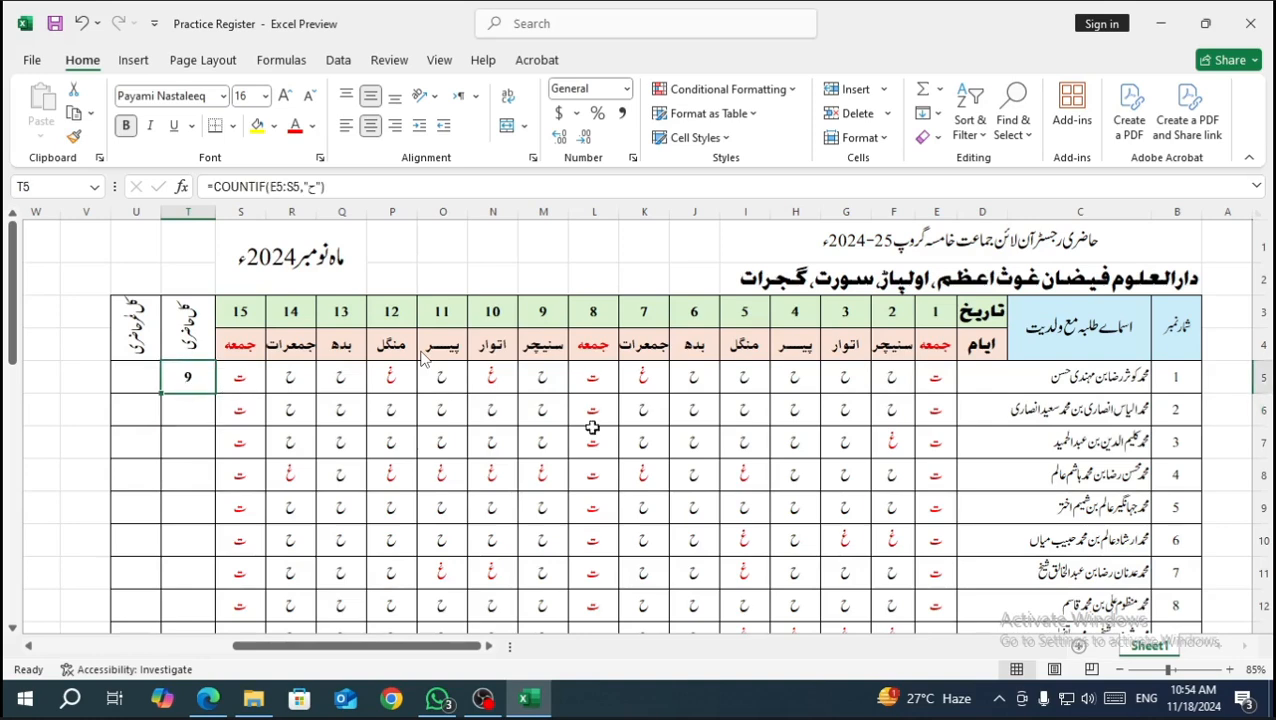
{"action": "left_click", "coordinate": [890, 384]}
{"action": "left_click", "coordinate": [845, 384]}
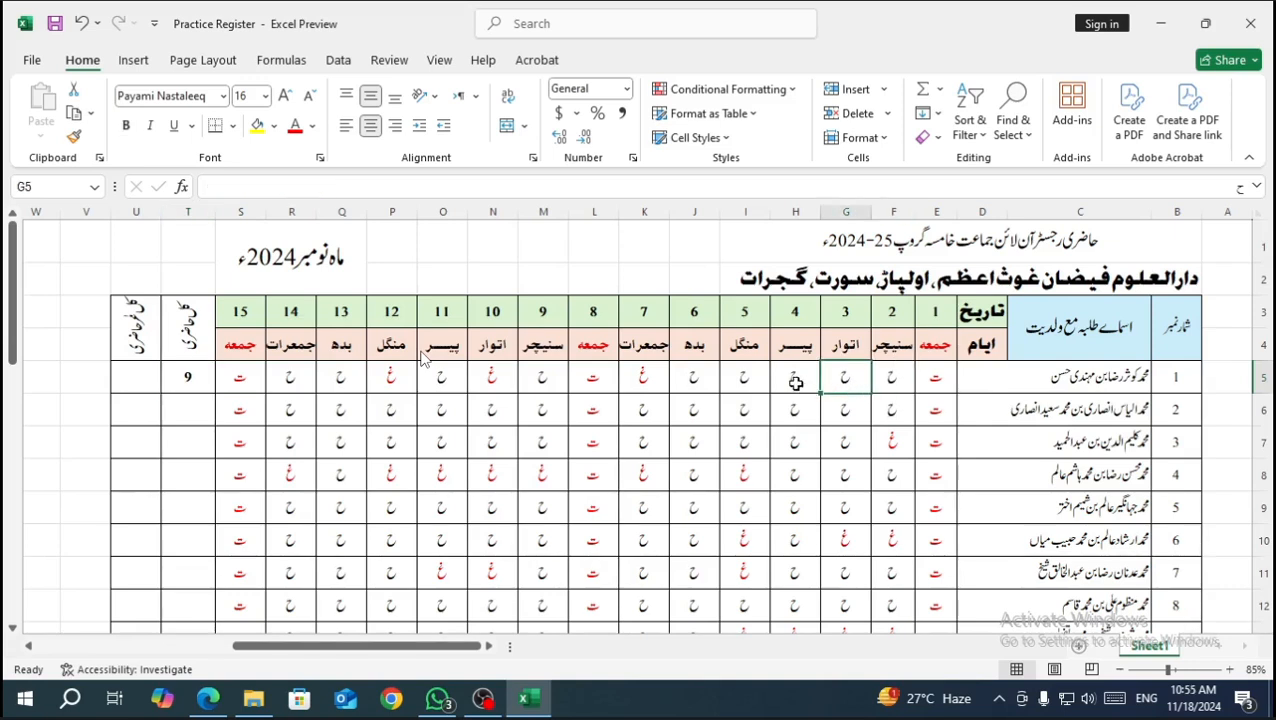
{"action": "left_click", "coordinate": [794, 383]}
{"action": "left_click", "coordinate": [742, 385]}
{"action": "left_click", "coordinate": [680, 380]}
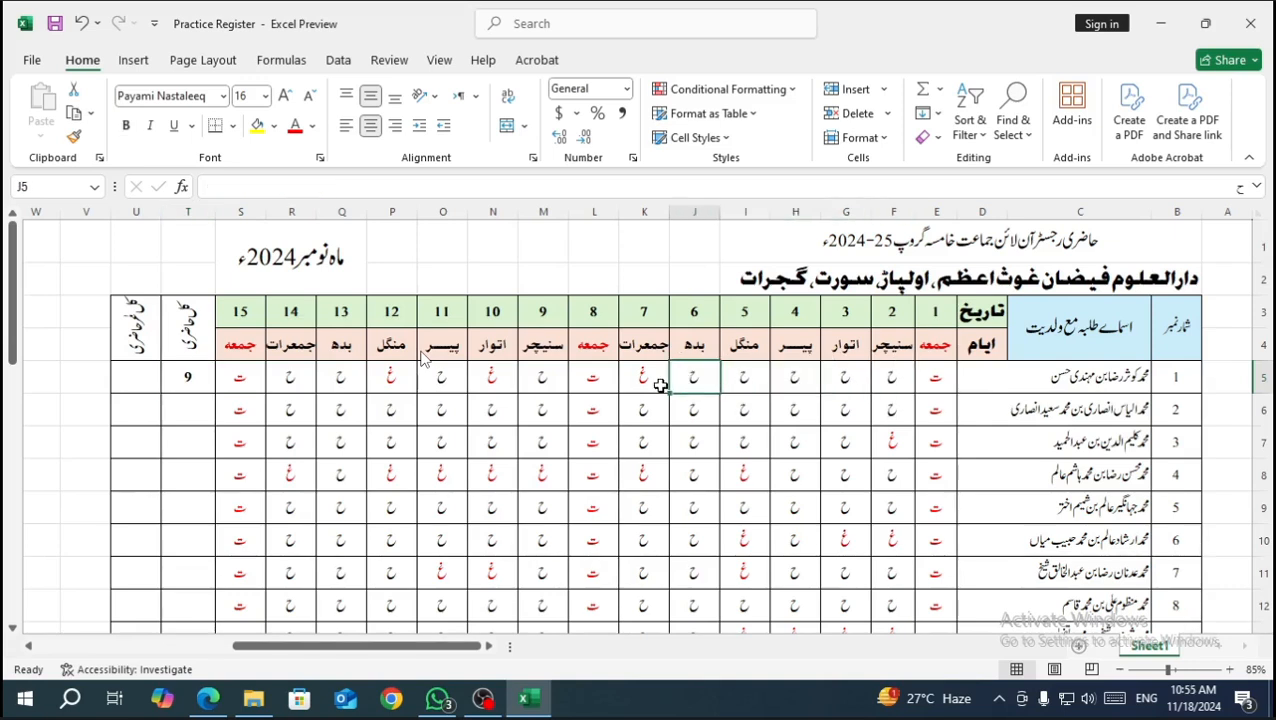
{"action": "left_click", "coordinate": [538, 381]}
{"action": "left_click", "coordinate": [437, 375]}
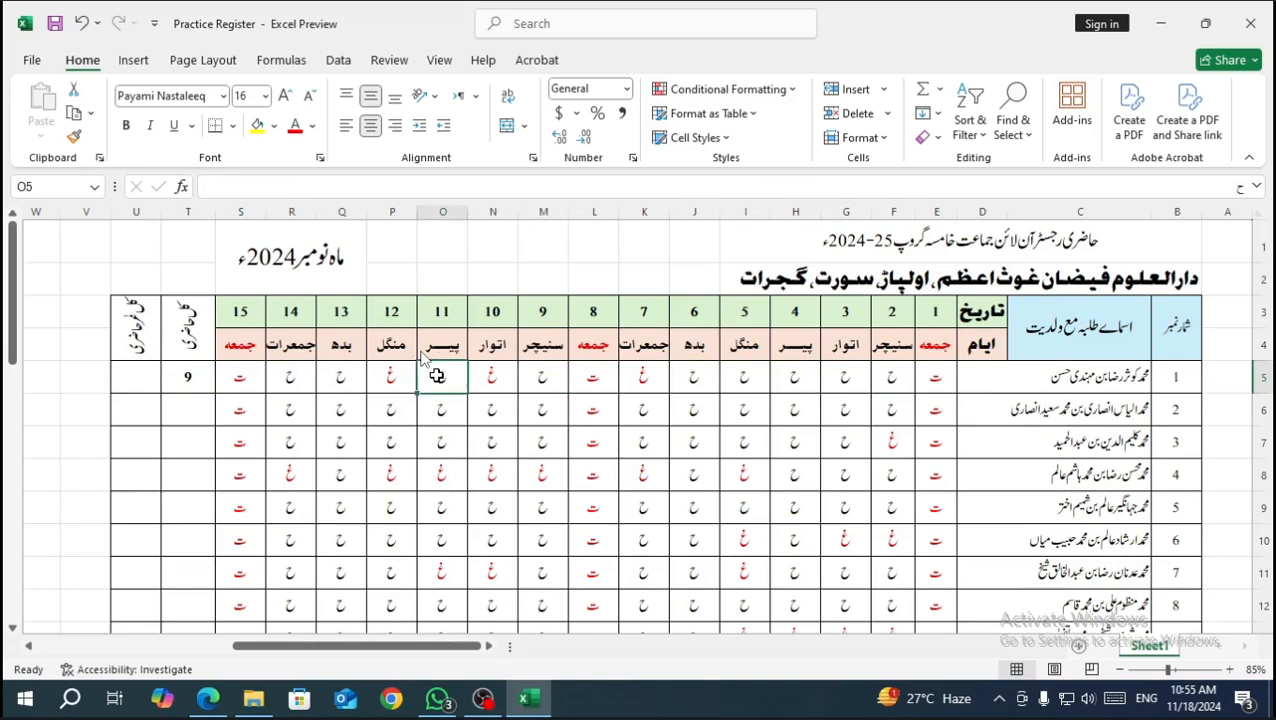
{"action": "left_click", "coordinate": [343, 380]}
{"action": "left_click", "coordinate": [294, 380]}
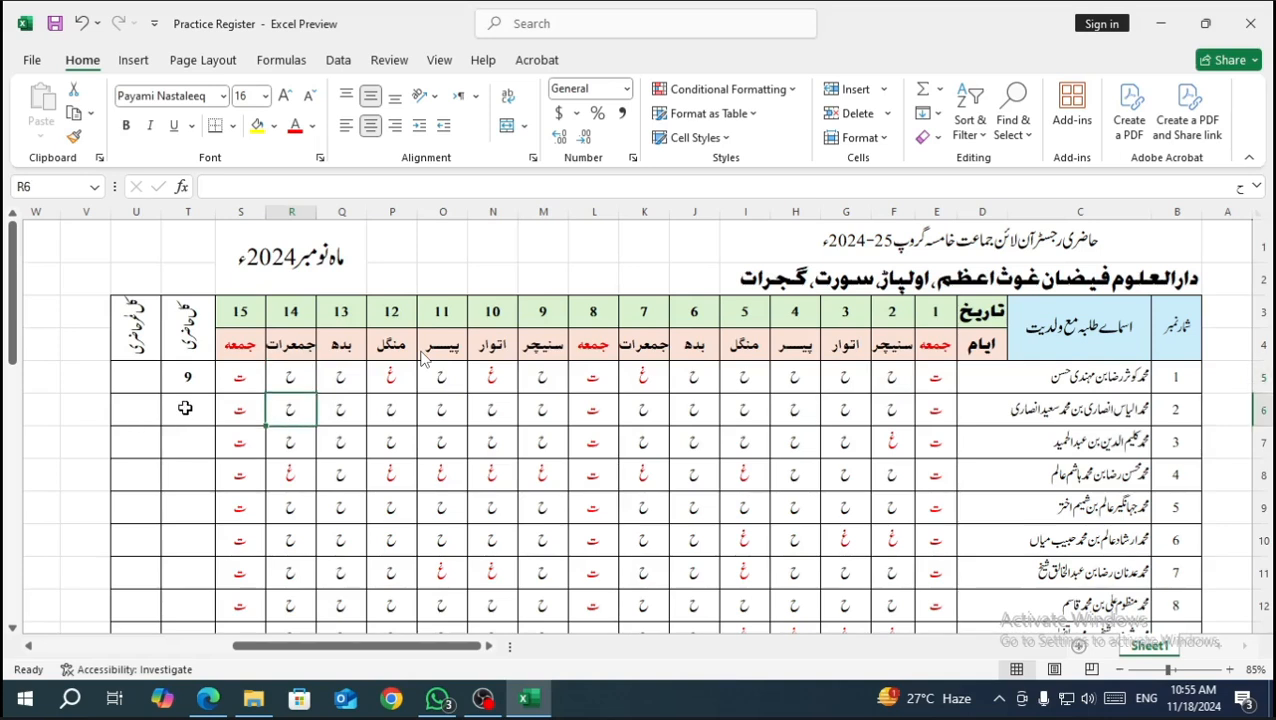
Fill the COUNTIF formula from T5 down through T13 to total attendance for all the students.
{"action": "left_click", "coordinate": [185, 407]}
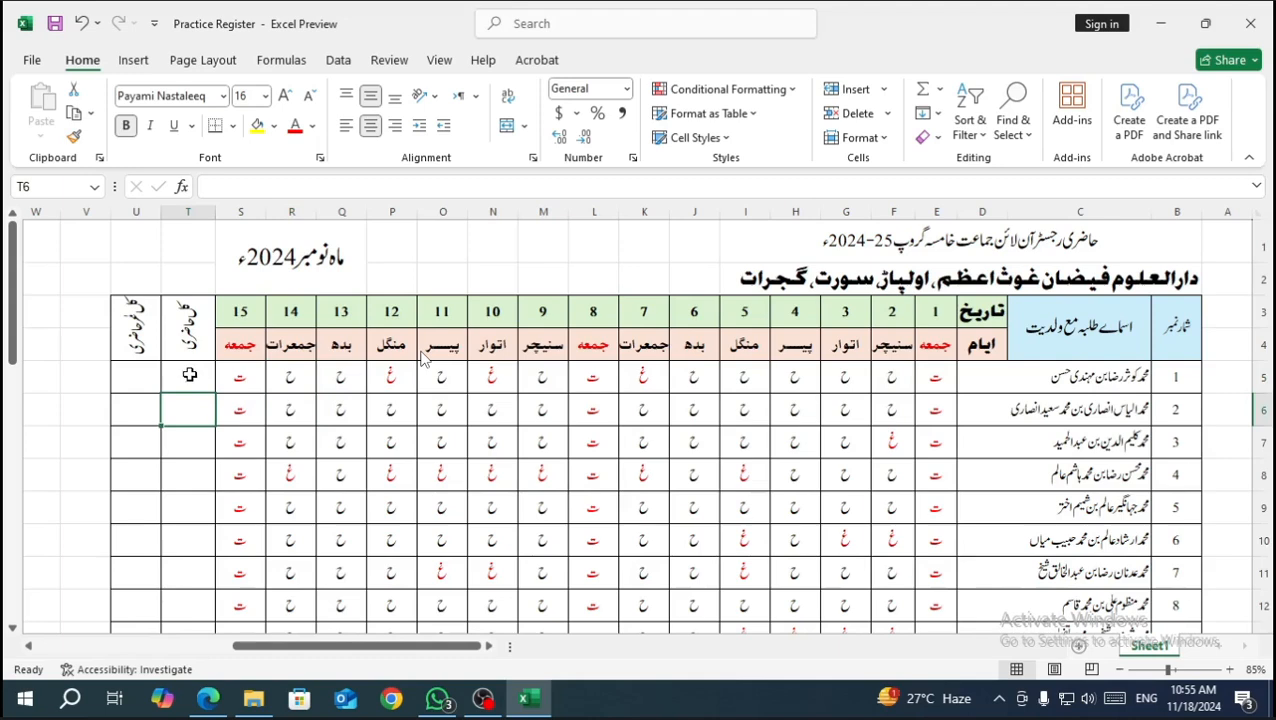
{"action": "left_click", "coordinate": [188, 375]}
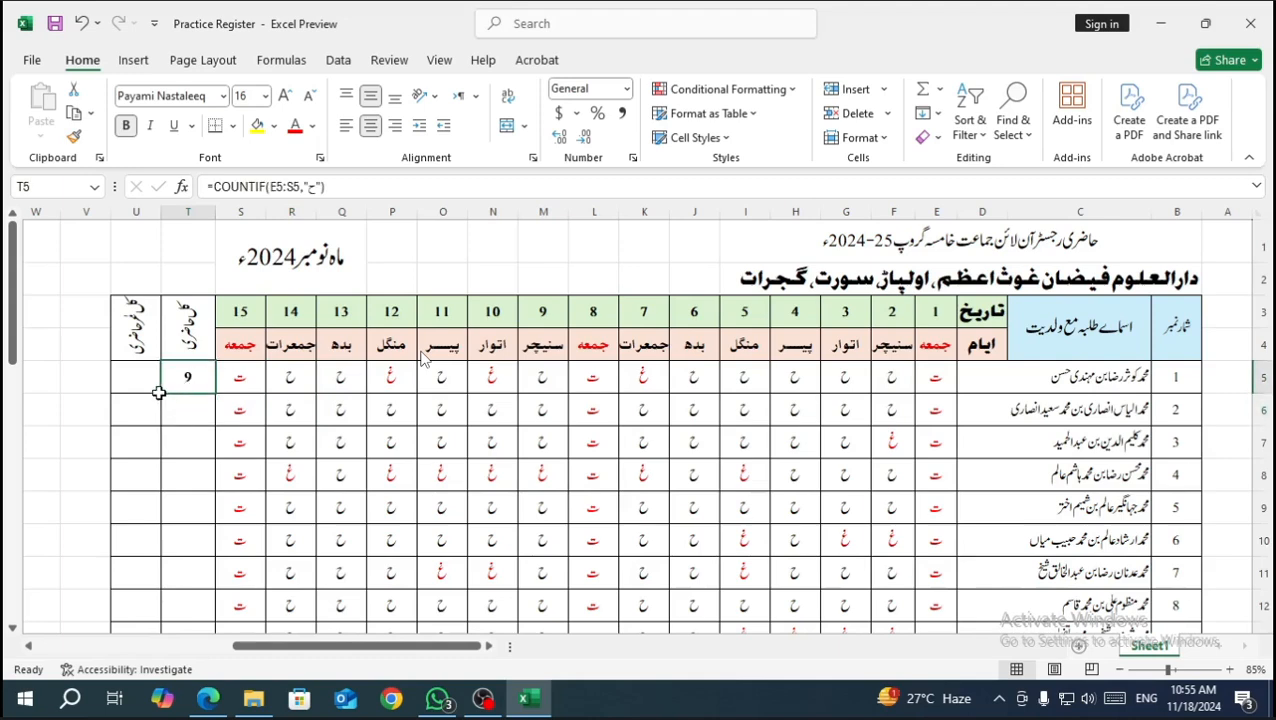
{"action": "left_click_drag", "start_coordinate": [162, 393], "coordinate": [162, 421]}
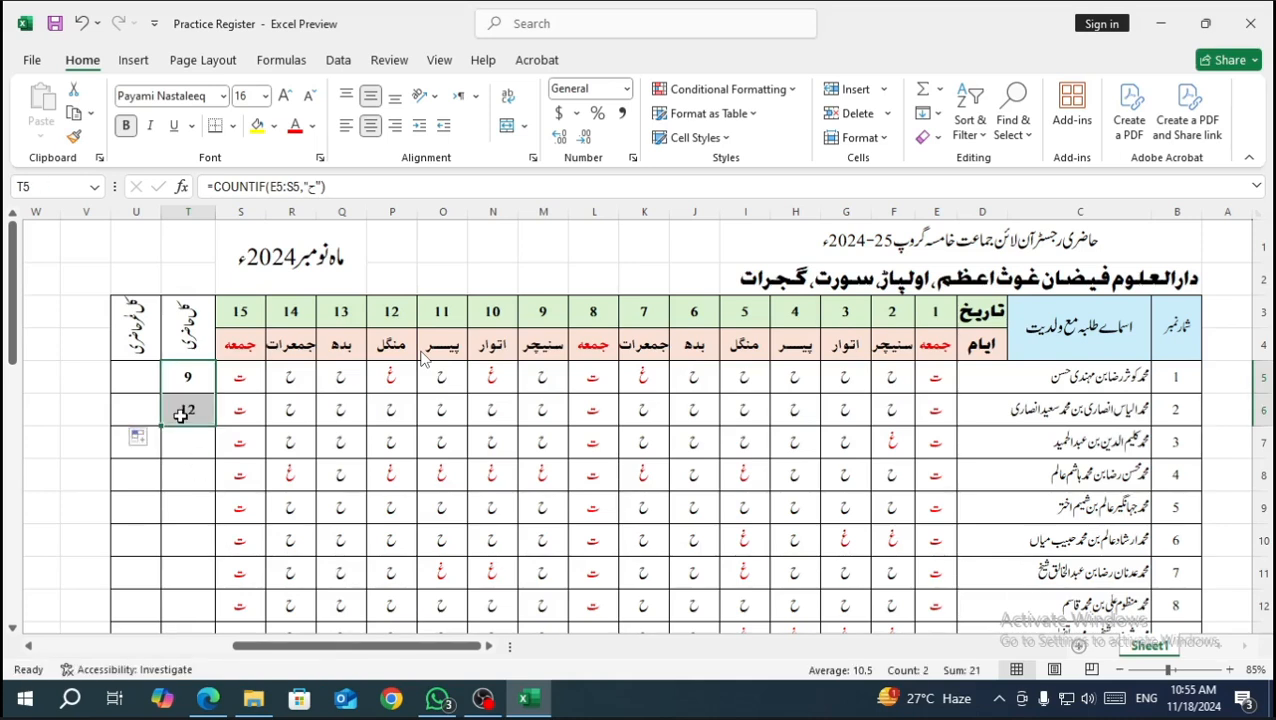
{"action": "scroll", "coordinate": [180, 414], "scroll_direction": "down", "scroll_amount": 1}
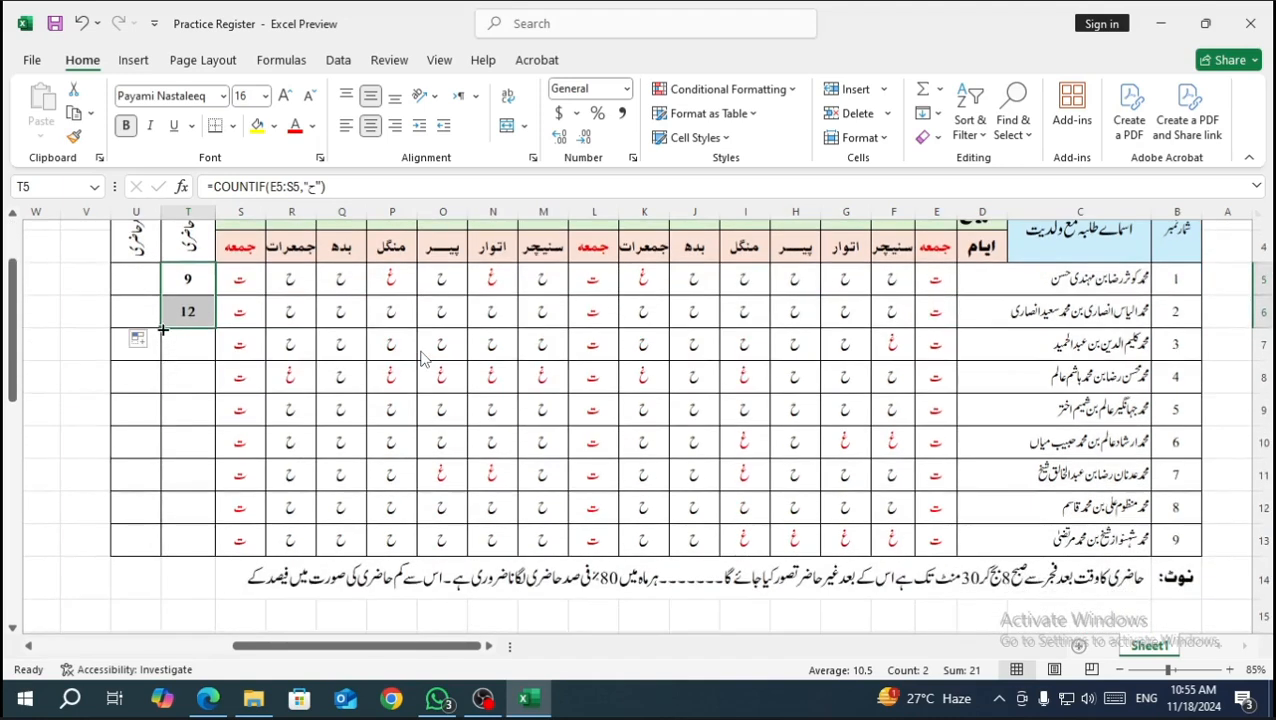
{"action": "left_click_drag", "start_coordinate": [162, 329], "coordinate": [174, 548]}
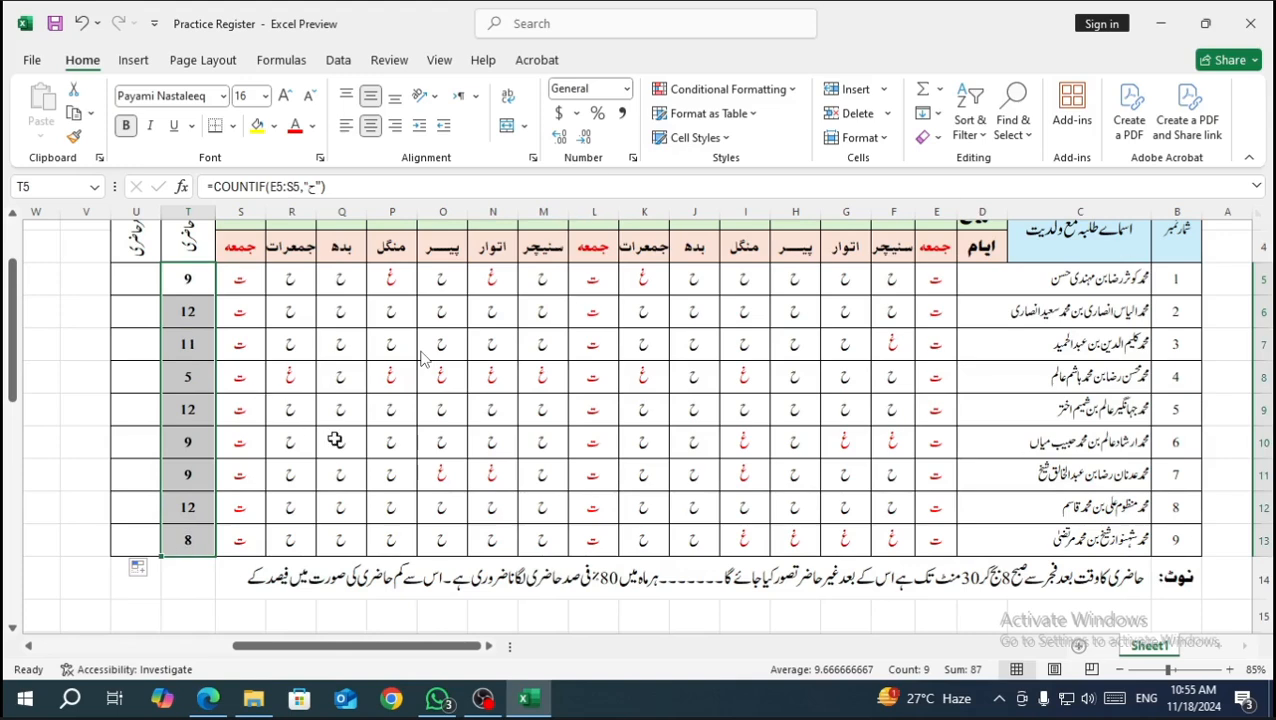
{"action": "scroll", "coordinate": [336, 436], "scroll_direction": "up", "scroll_amount": 1}
{"action": "left_click", "coordinate": [84, 386]}
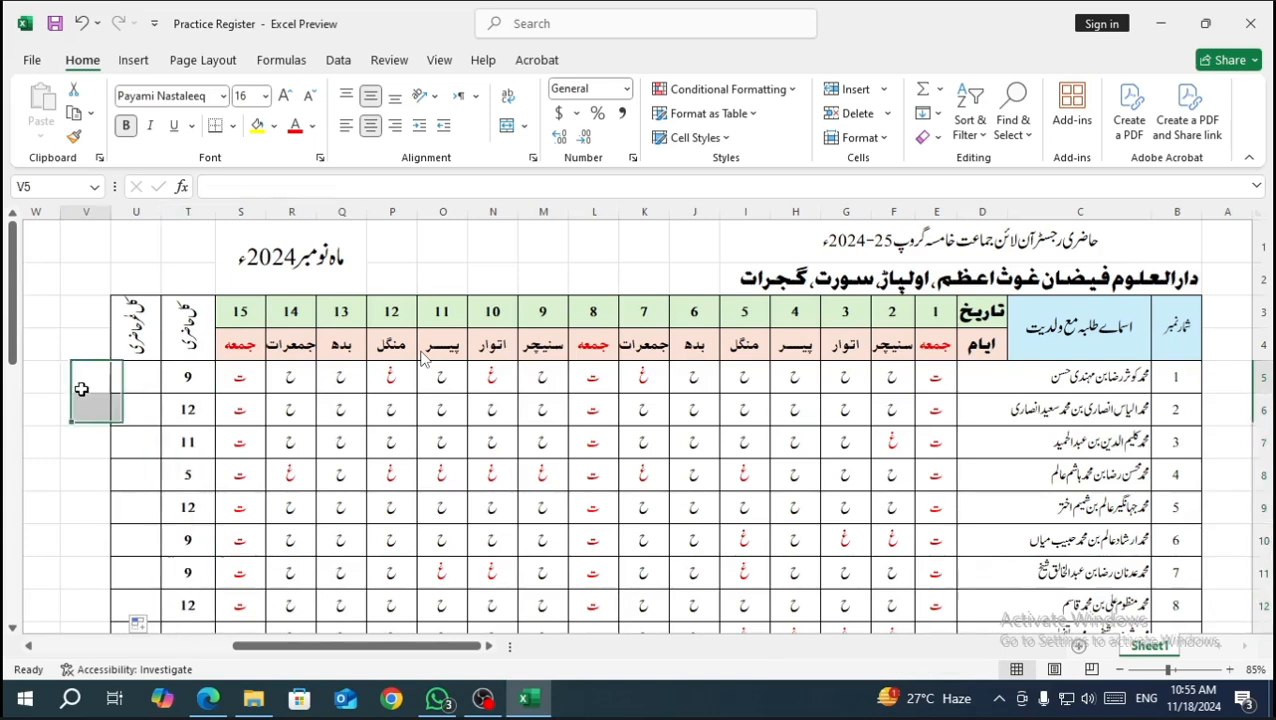
{"action": "left_click", "coordinate": [175, 370]}
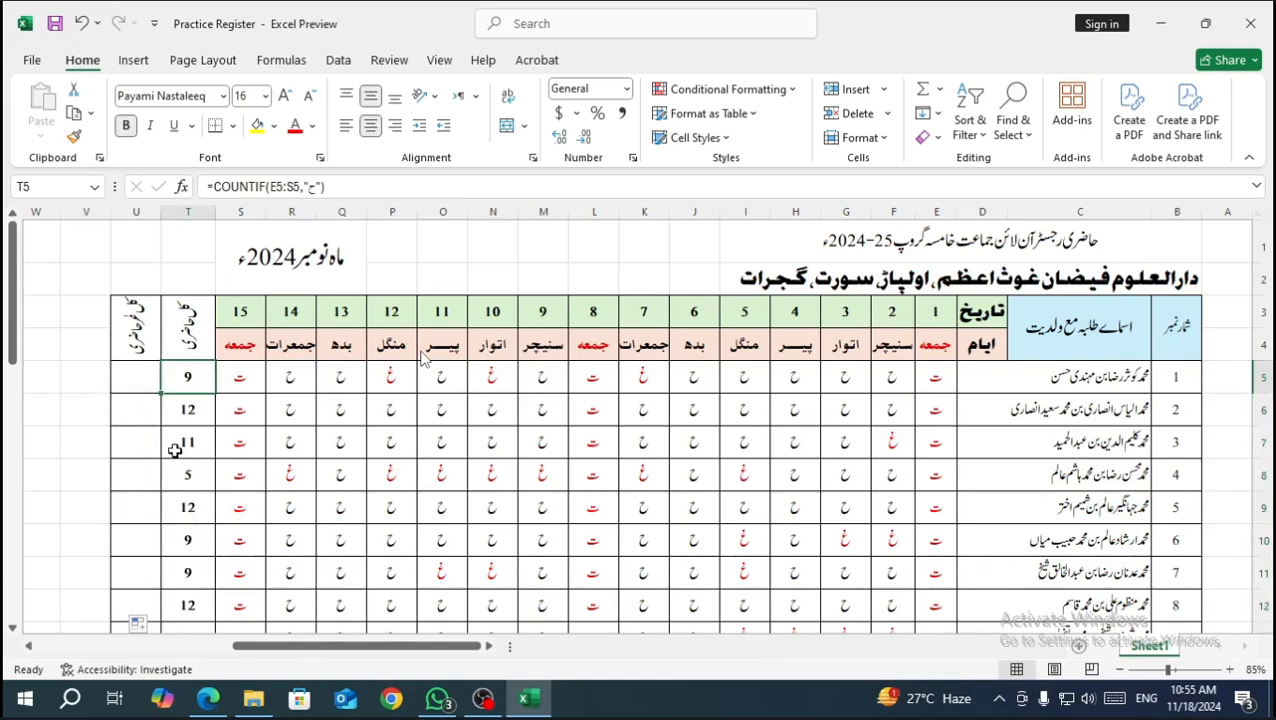
{"action": "left_click", "coordinate": [82, 390]}
Copy the attendance formula from T5 into U5, the first student's total absence cell.
{"action": "left_click", "coordinate": [148, 380]}
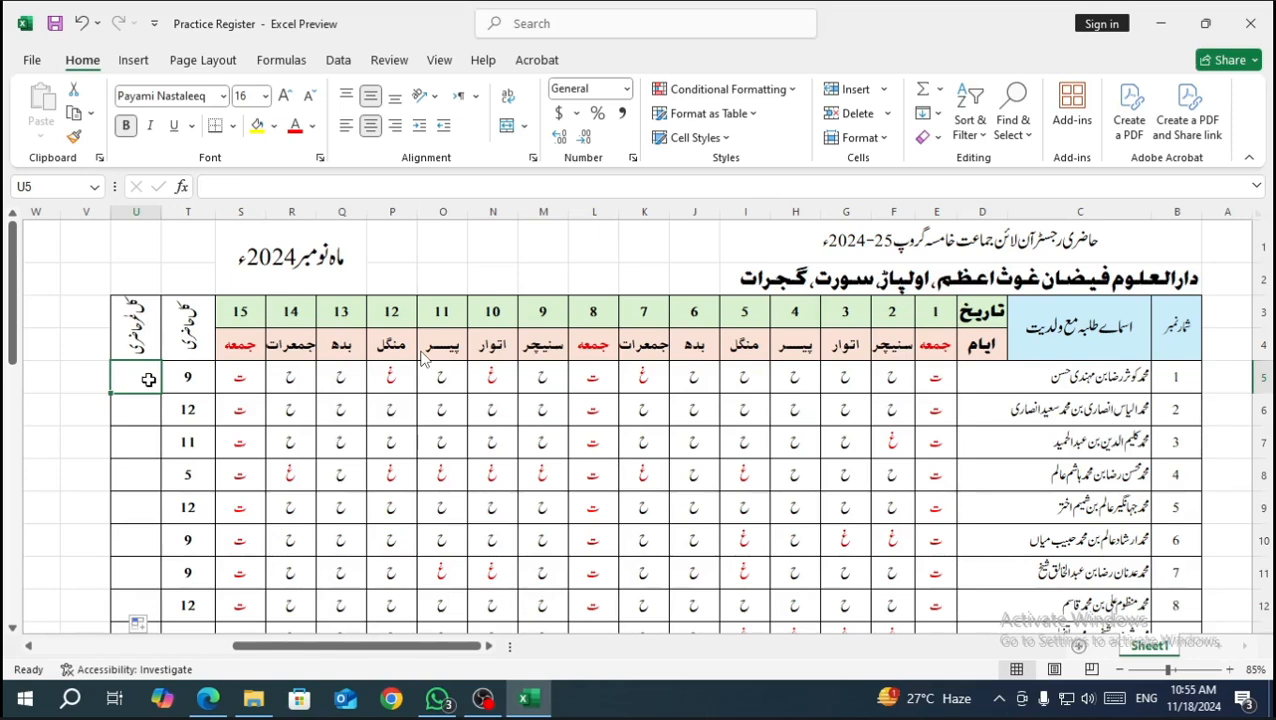
{"action": "left_click", "coordinate": [188, 376]}
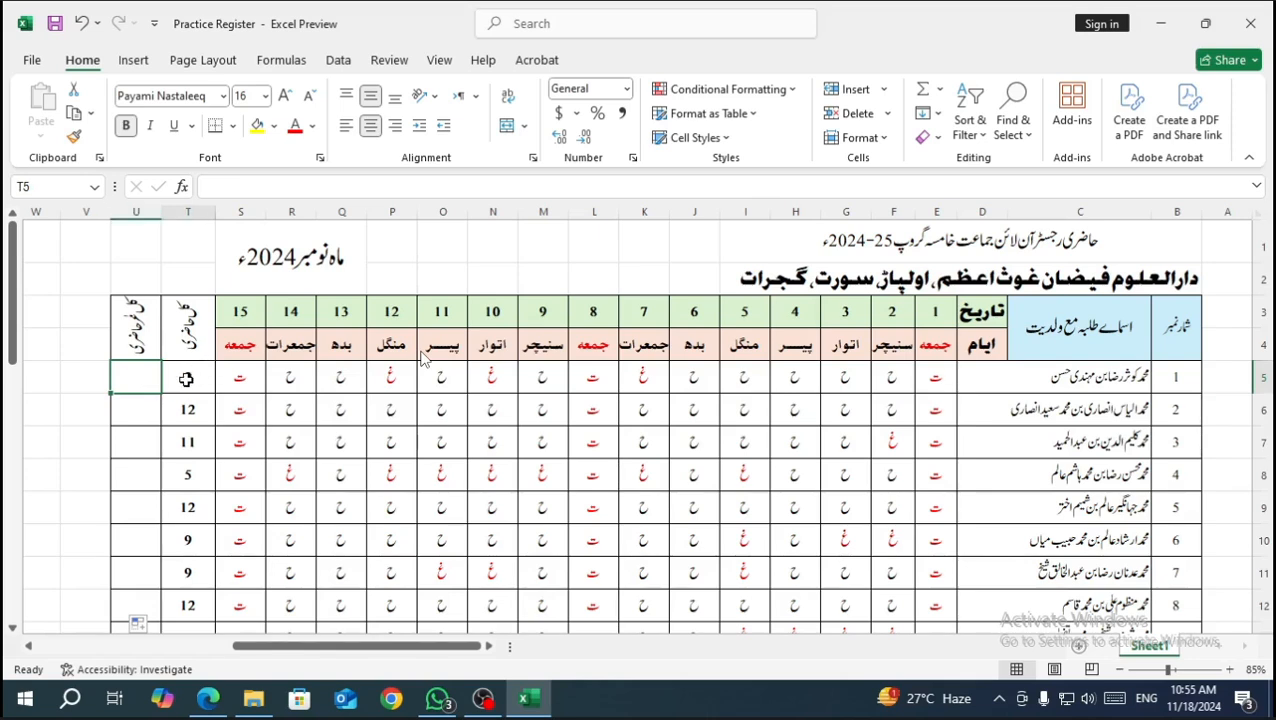
{"action": "key", "text": "ctrl+c"}
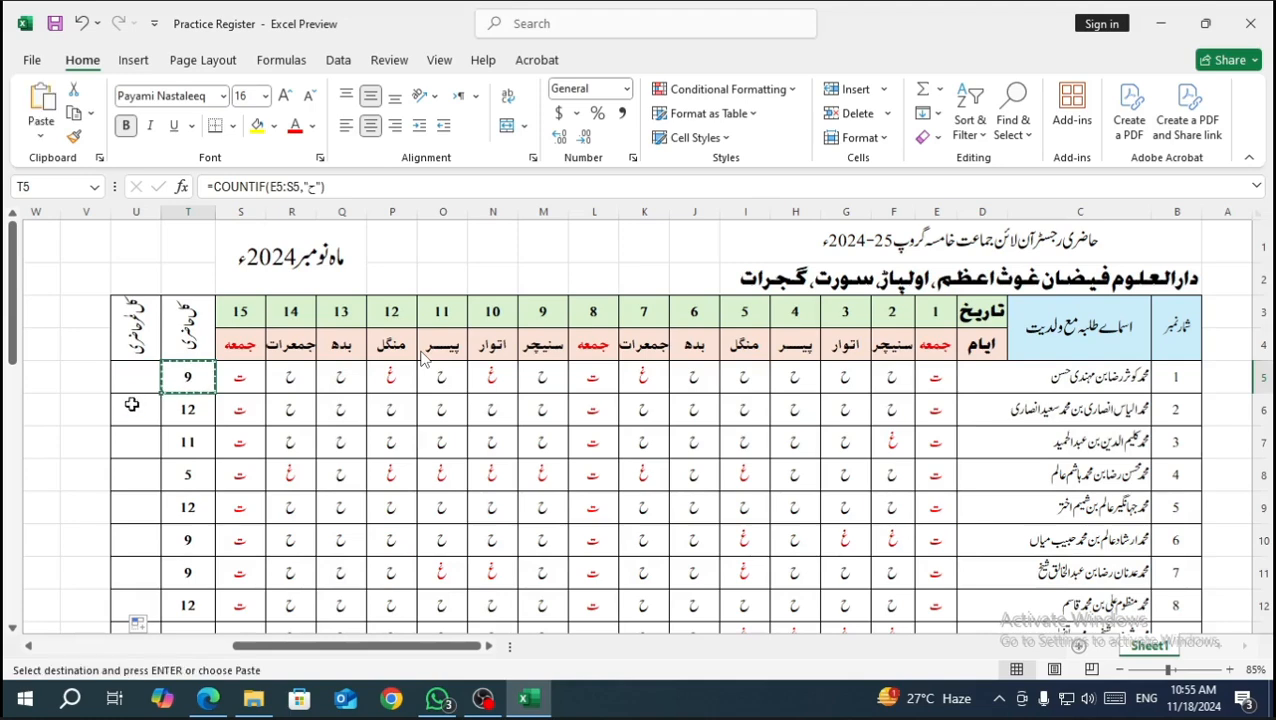
{"action": "left_click", "coordinate": [129, 390]}
{"action": "key", "text": "ctrl+v"}
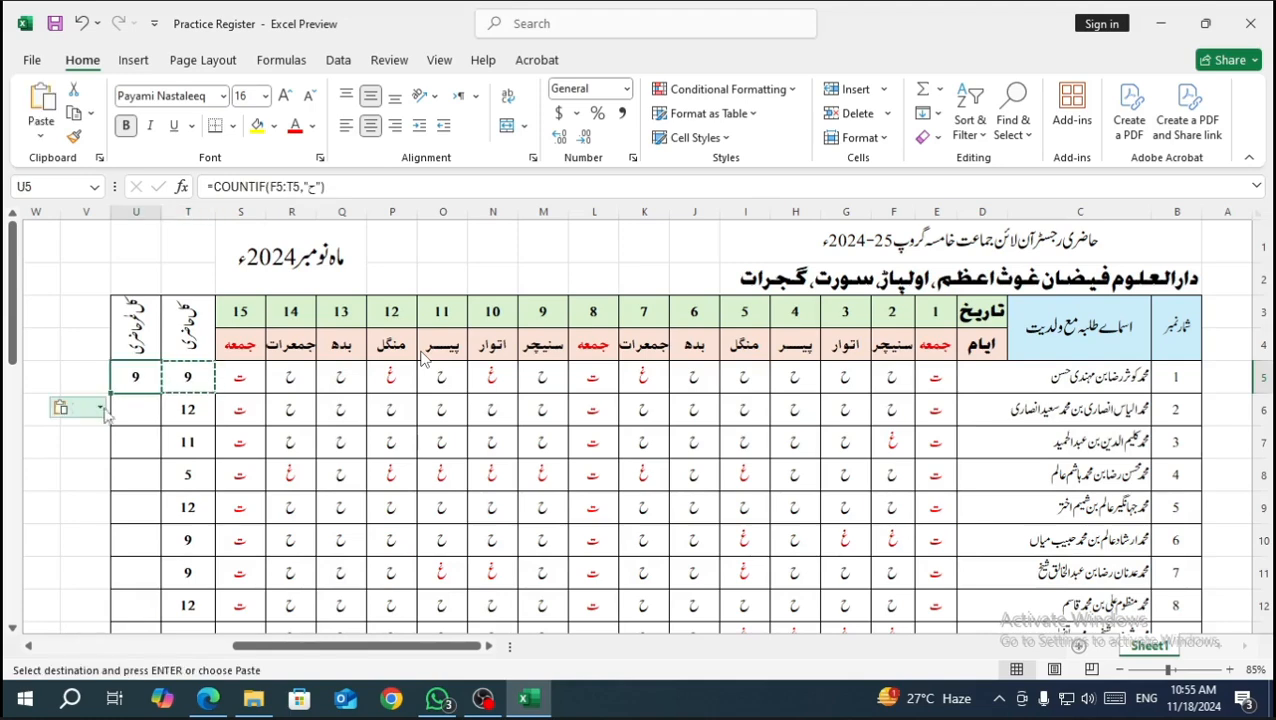
{"action": "left_click", "coordinate": [50, 444]}
{"action": "left_click", "coordinate": [138, 374]}
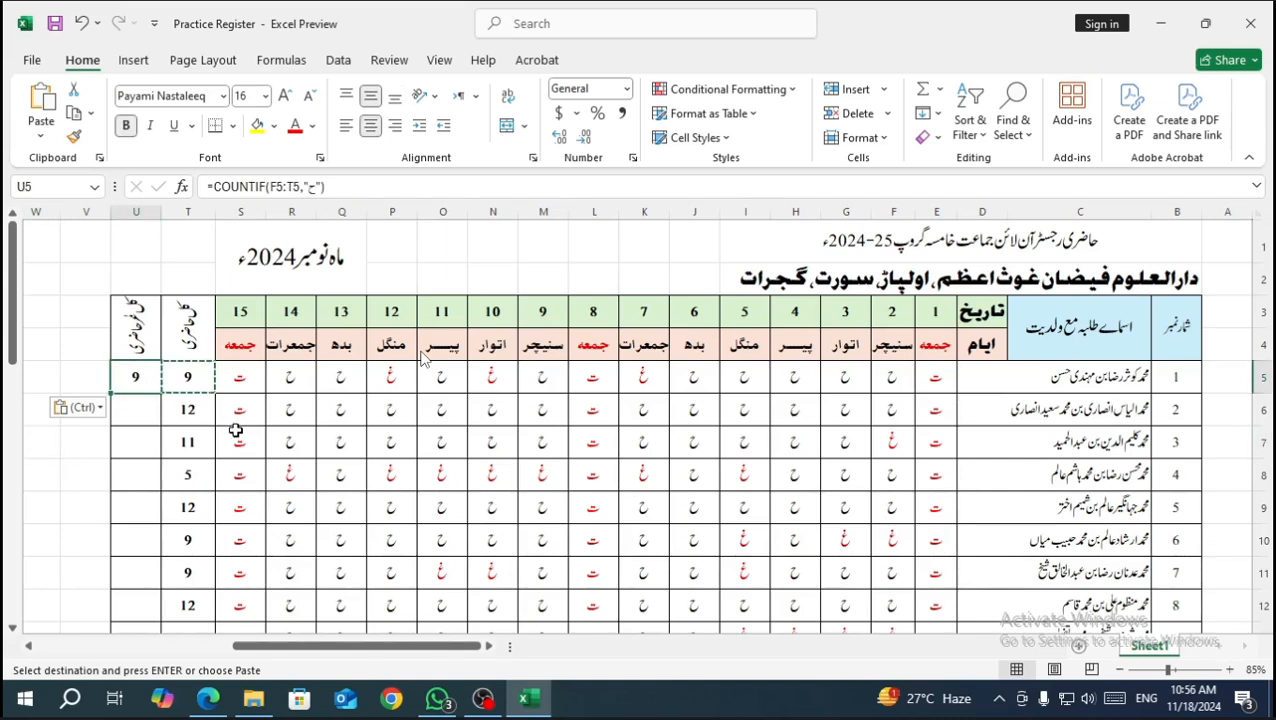
{"action": "key", "text": "Escape"}
{"action": "left_click", "coordinate": [105, 448]}
{"action": "left_click", "coordinate": [136, 380]}
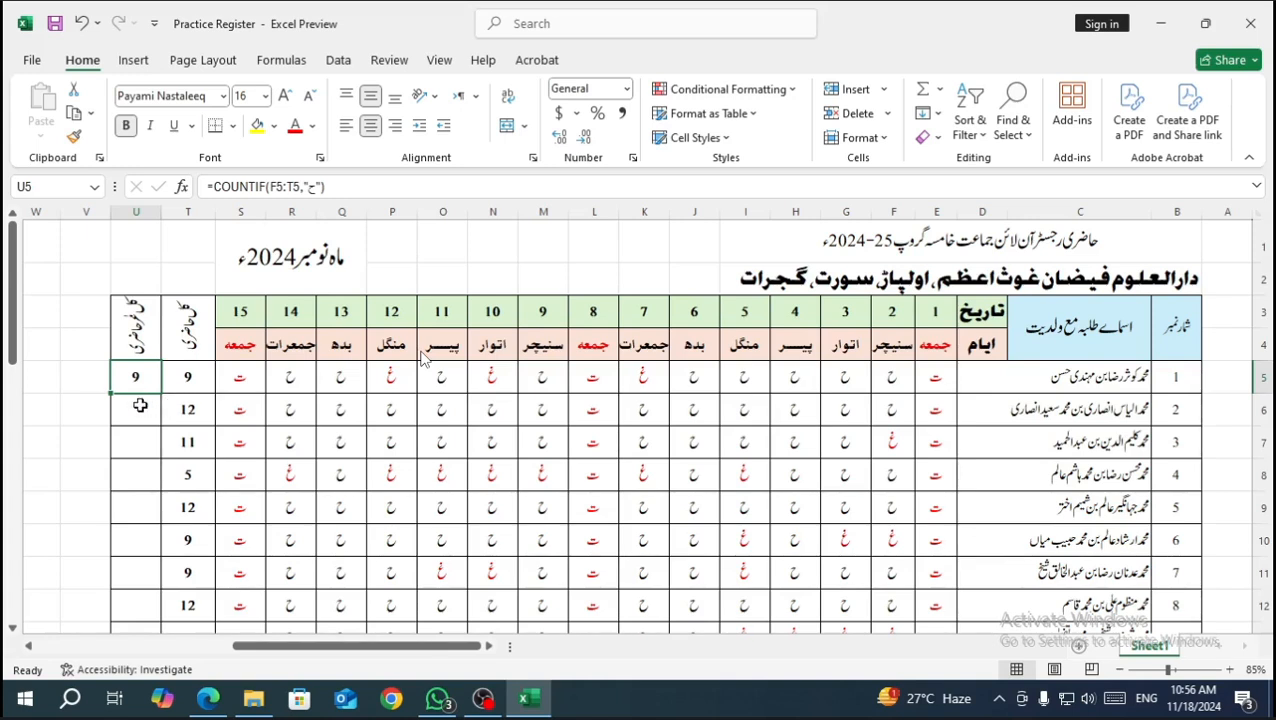
{"action": "left_click", "coordinate": [85, 411]}
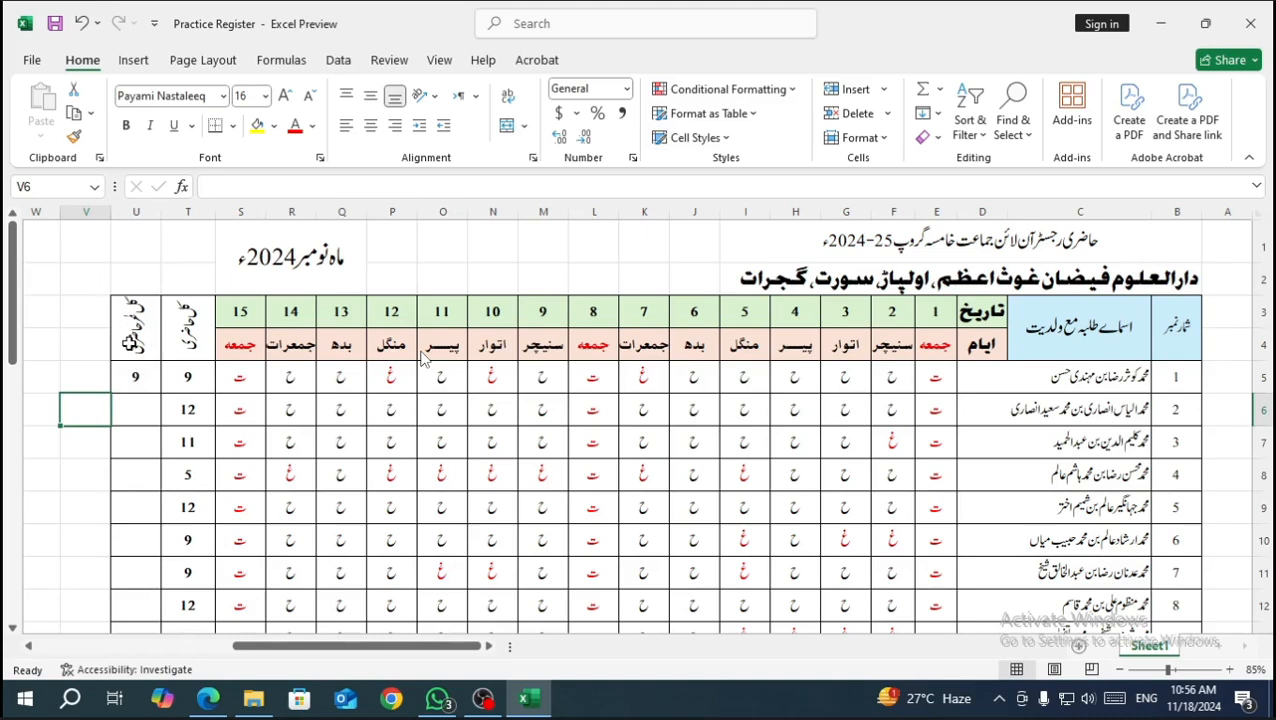
Change the criterion in the U5 formula to the absence mark "غ", giving =COUNTIF(F5:T5,"غ").
{"action": "left_click", "coordinate": [139, 381]}
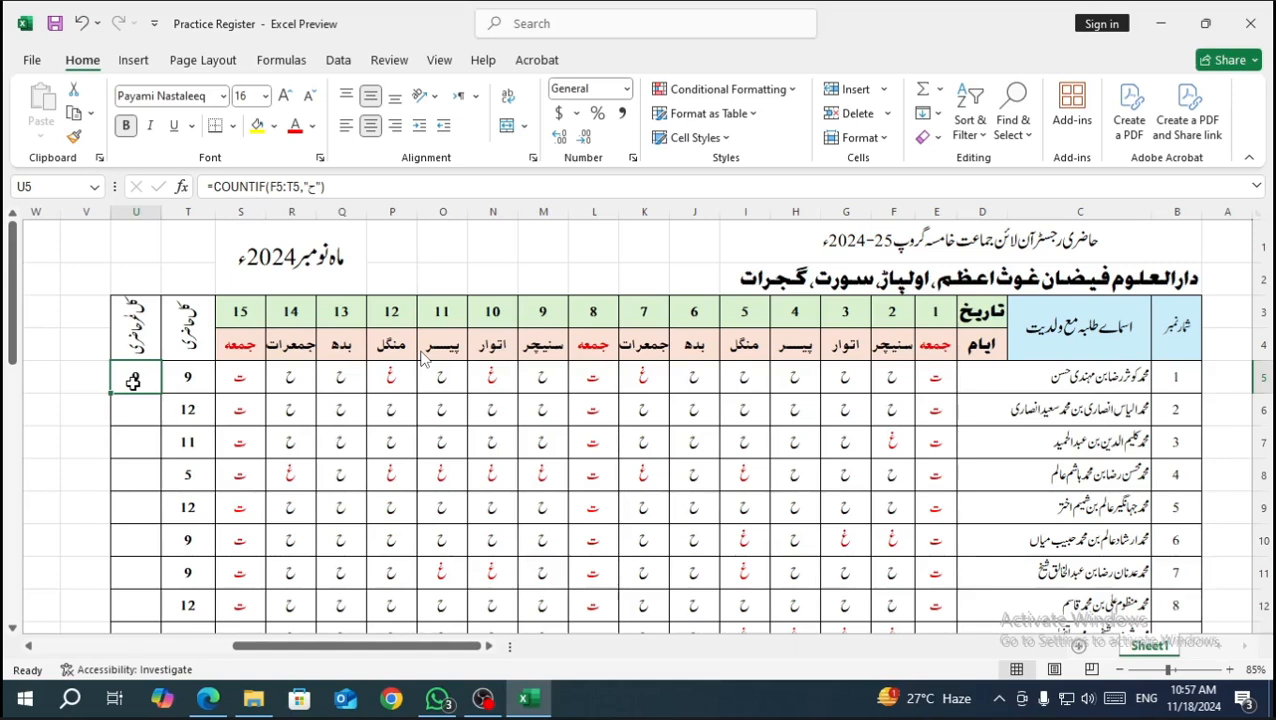
{"action": "double_click", "coordinate": [133, 381]}
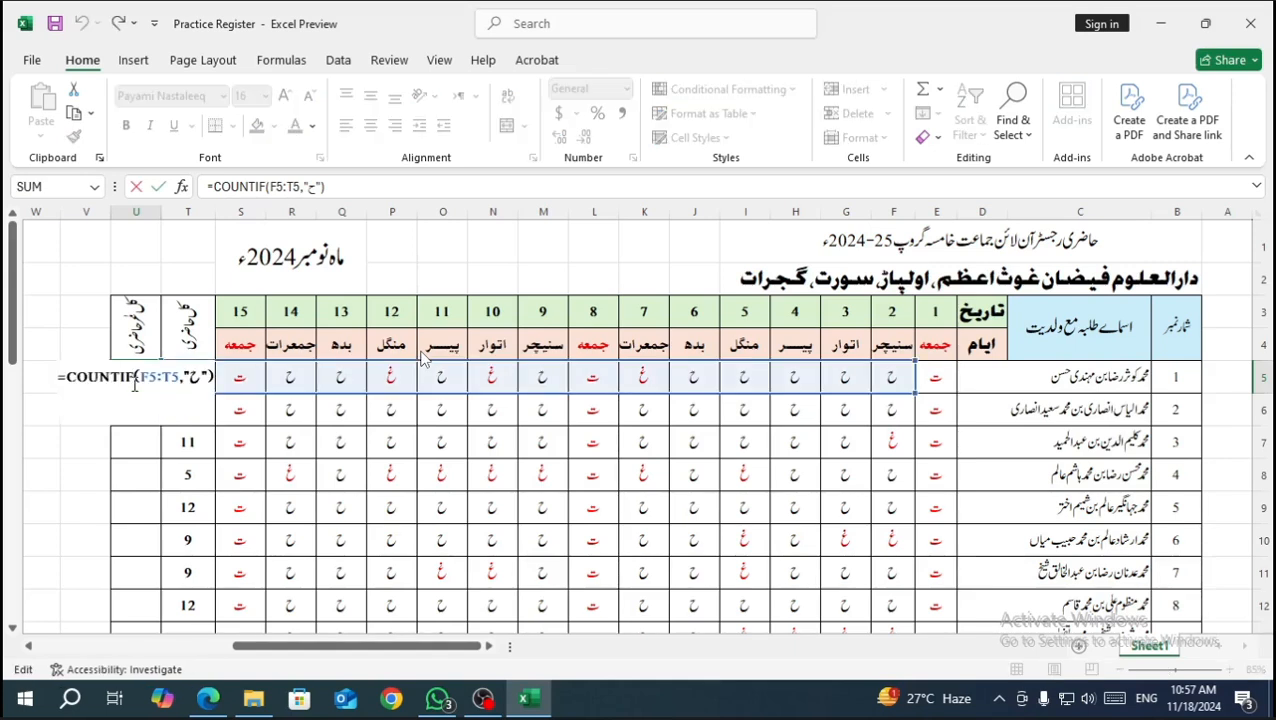
{"action": "double_click", "coordinate": [197, 378]}
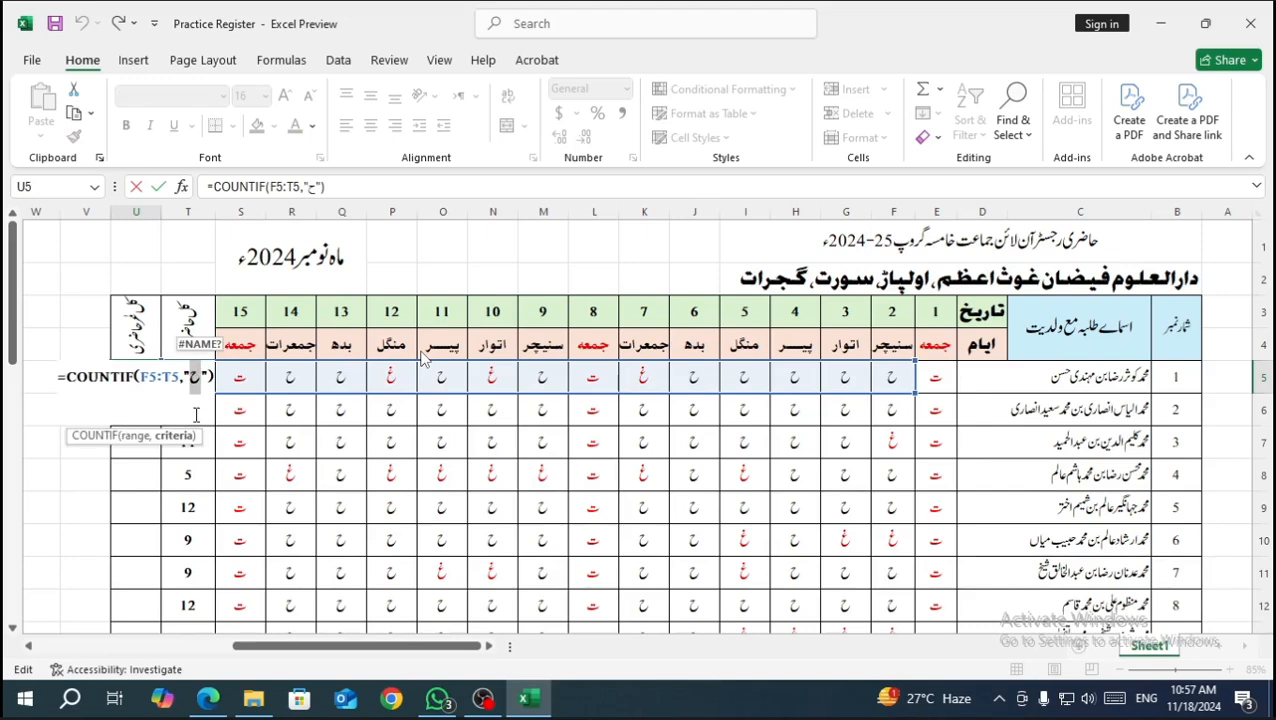
{"action": "key", "text": "alt+shift"}
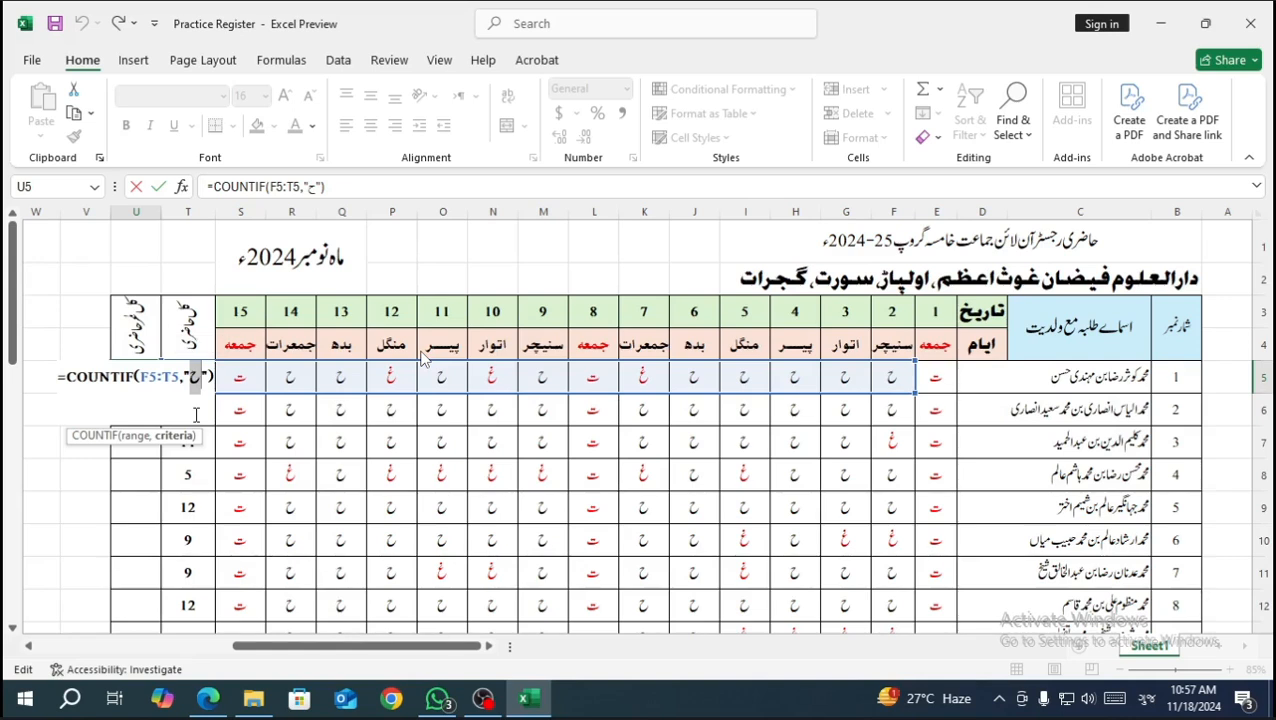
{"action": "type", "text": "غ"}
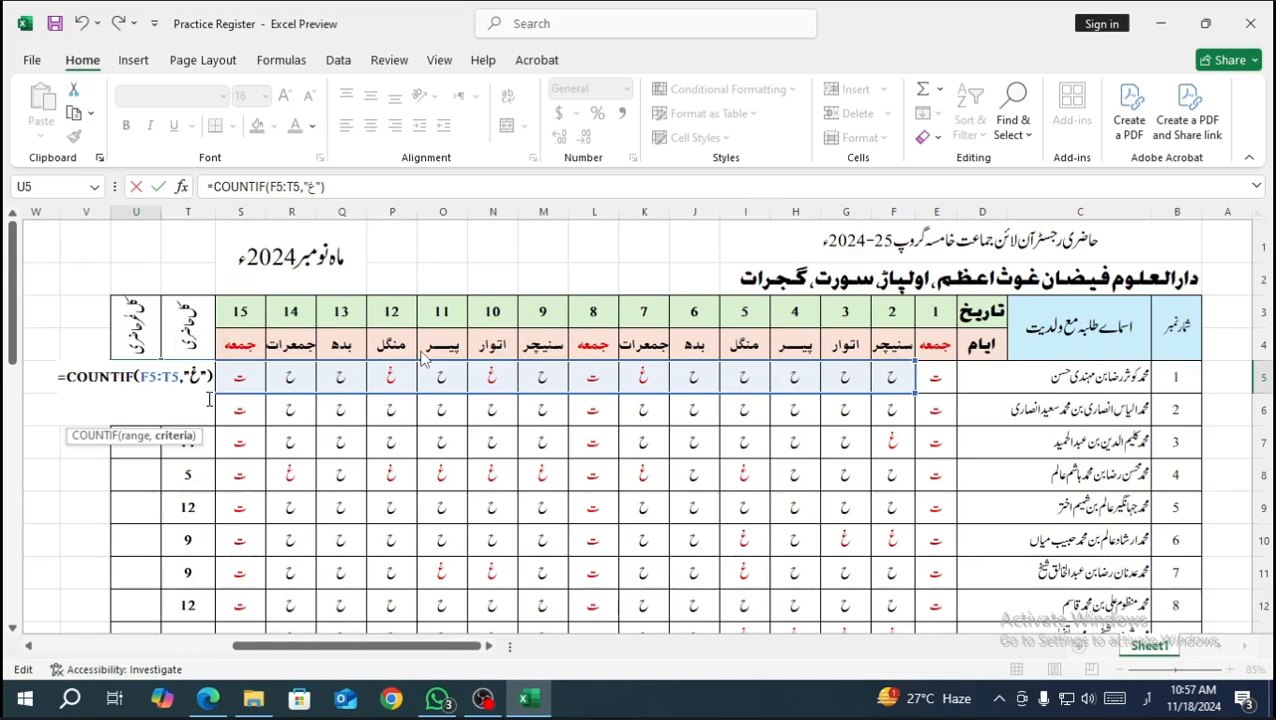
{"action": "key", "text": "alt+shift"}
{"action": "key", "text": "Right"}
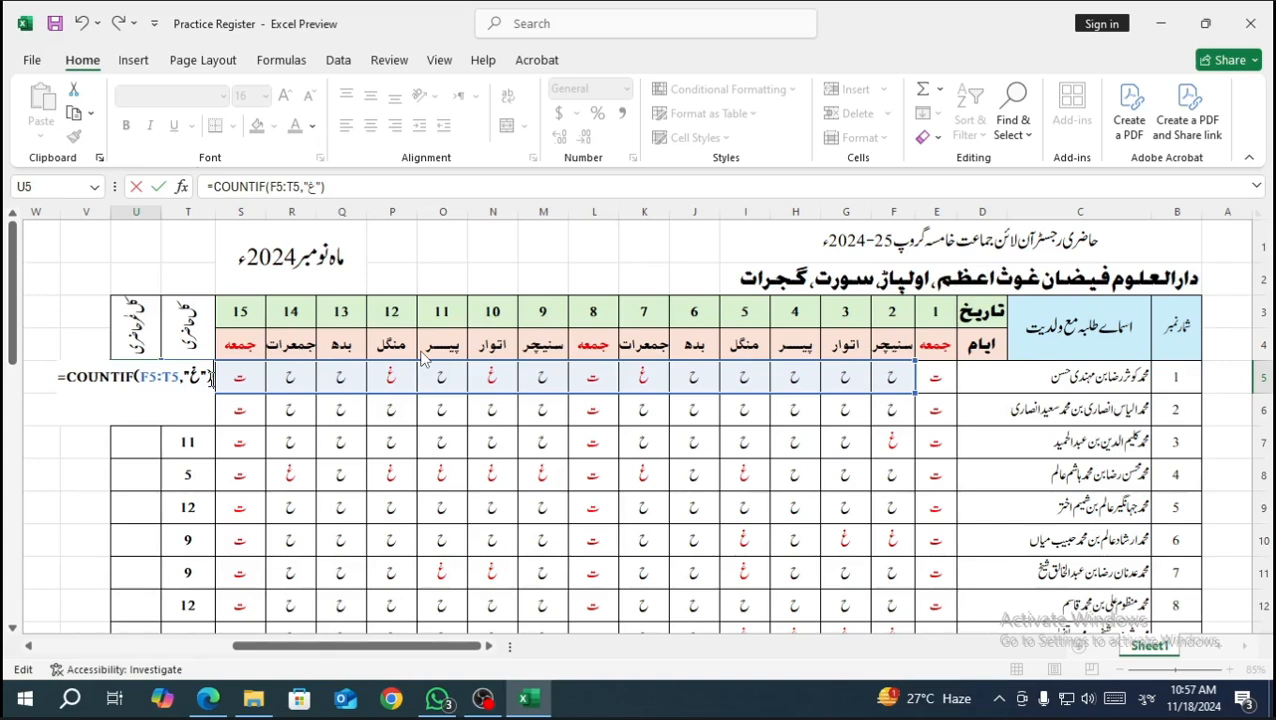
{"action": "key", "text": "Return"}
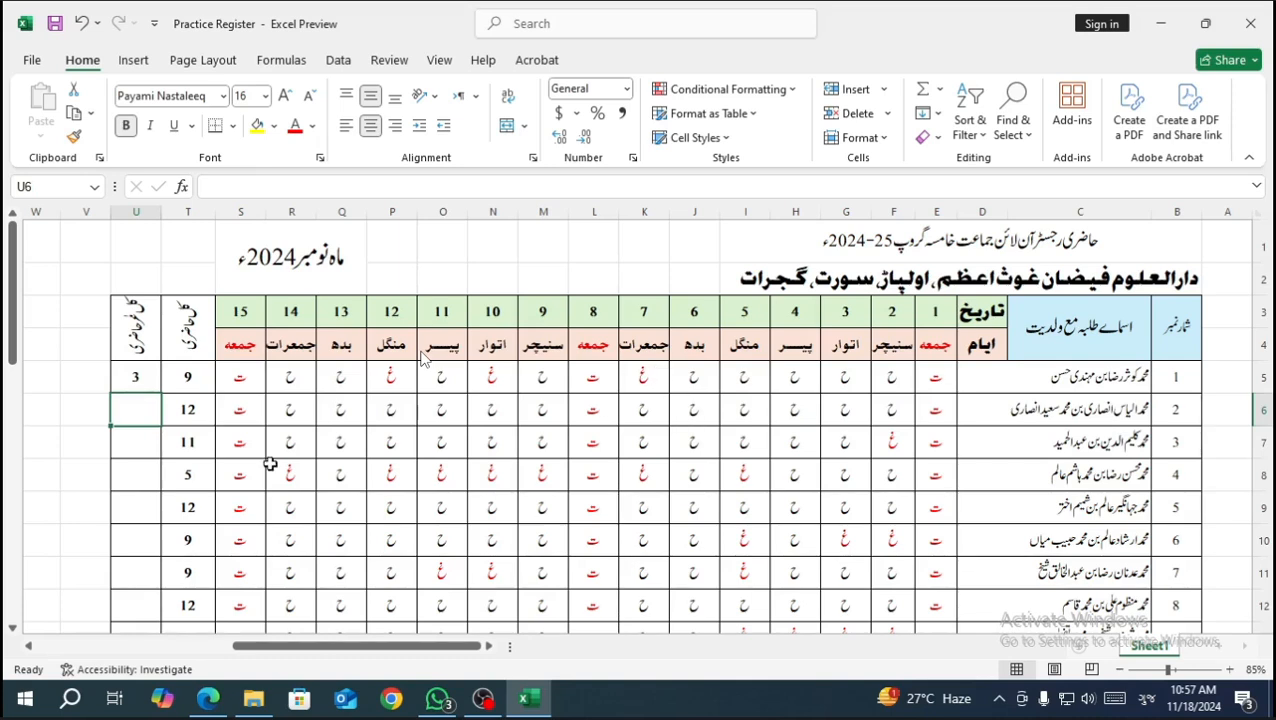
Fill the absence COUNTIF formula from U5 down through U13 for all the students.
{"action": "left_click", "coordinate": [91, 455]}
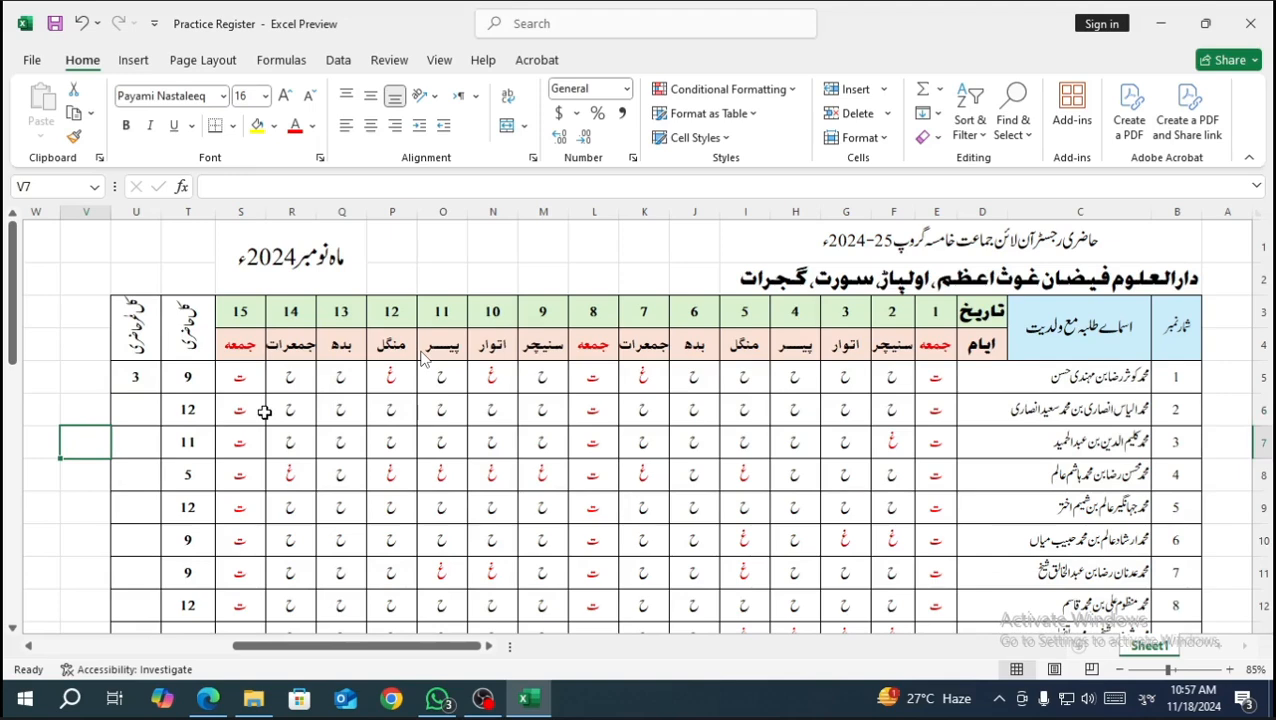
{"action": "left_click", "coordinate": [137, 378]}
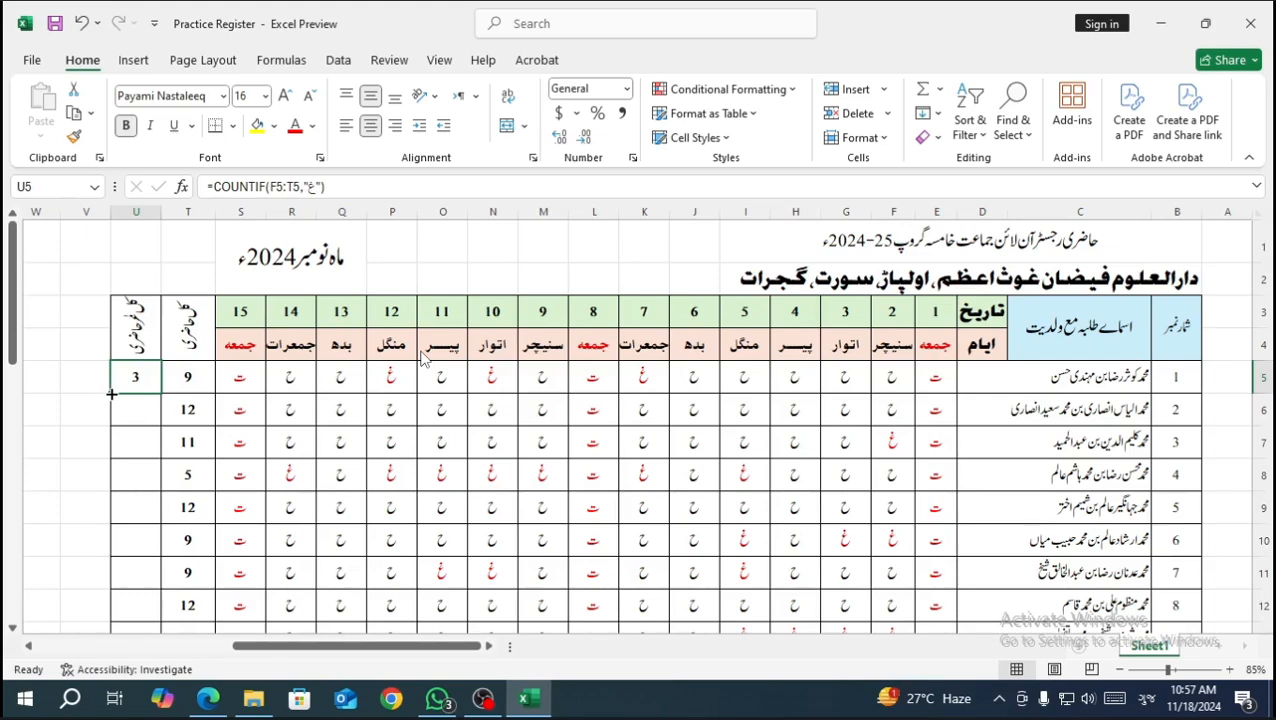
{"action": "left_click_drag", "start_coordinate": [112, 394], "coordinate": [125, 544]}
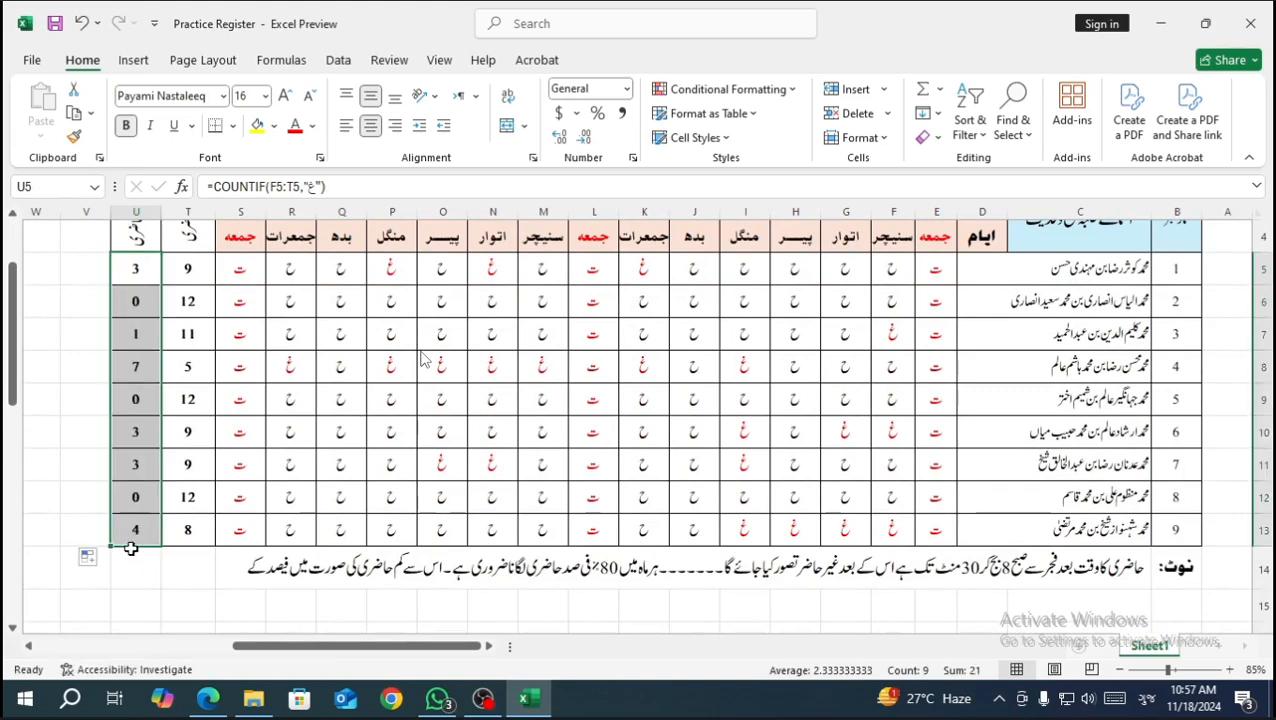
Check the absence totals in column U and the formulas in U5 and U6 against the students' daily absence marks.
{"action": "left_click", "coordinate": [143, 301]}
{"action": "scroll", "coordinate": [90, 353], "scroll_direction": "up", "scroll_amount": 1}
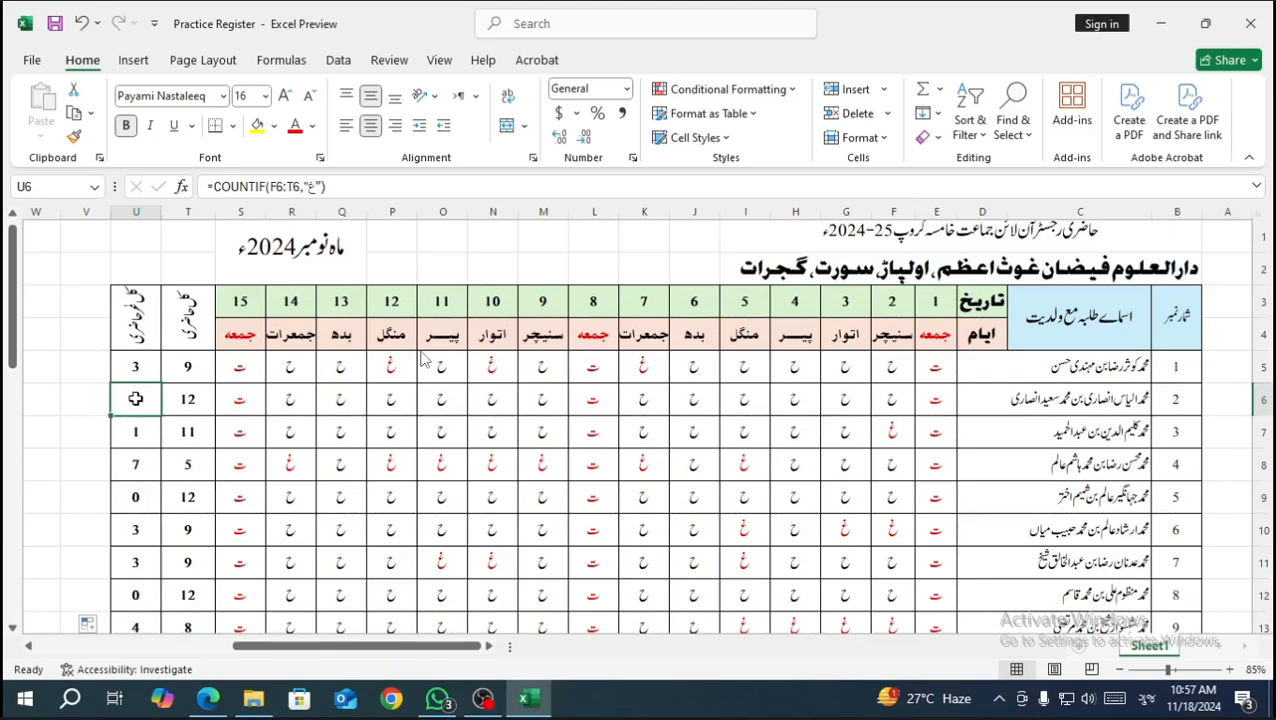
{"action": "scroll", "coordinate": [583, 491], "scroll_direction": "down", "scroll_amount": 1}
{"action": "scroll", "coordinate": [583, 491], "scroll_direction": "down", "scroll_amount": 1}
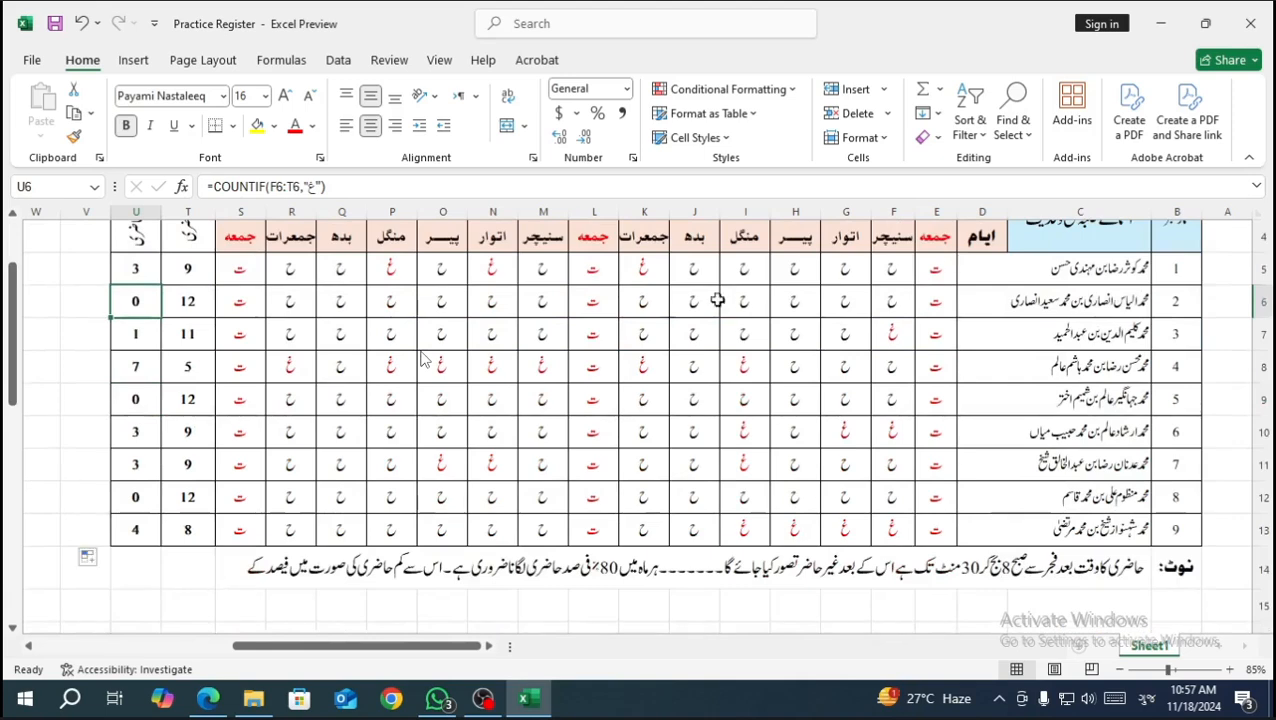
{"action": "scroll", "coordinate": [493, 401], "scroll_direction": "up", "scroll_amount": 1}
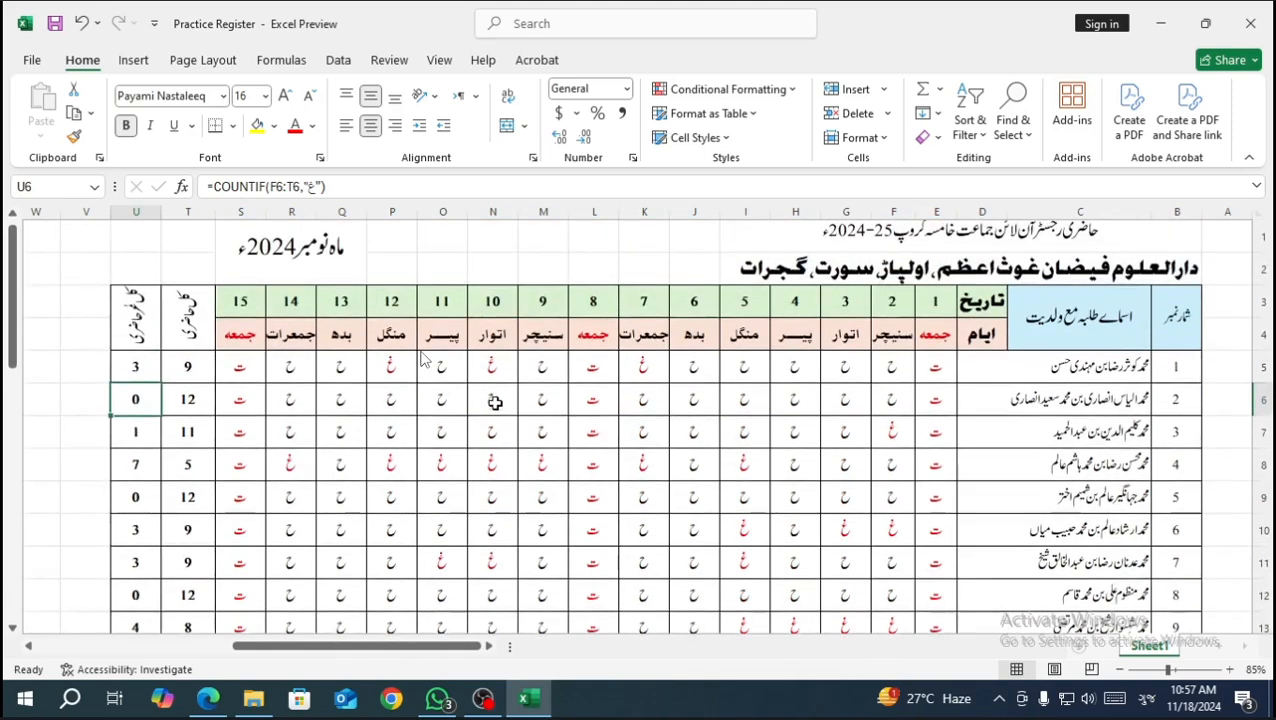
{"action": "left_click", "coordinate": [161, 367]}
{"action": "left_click", "coordinate": [139, 366]}
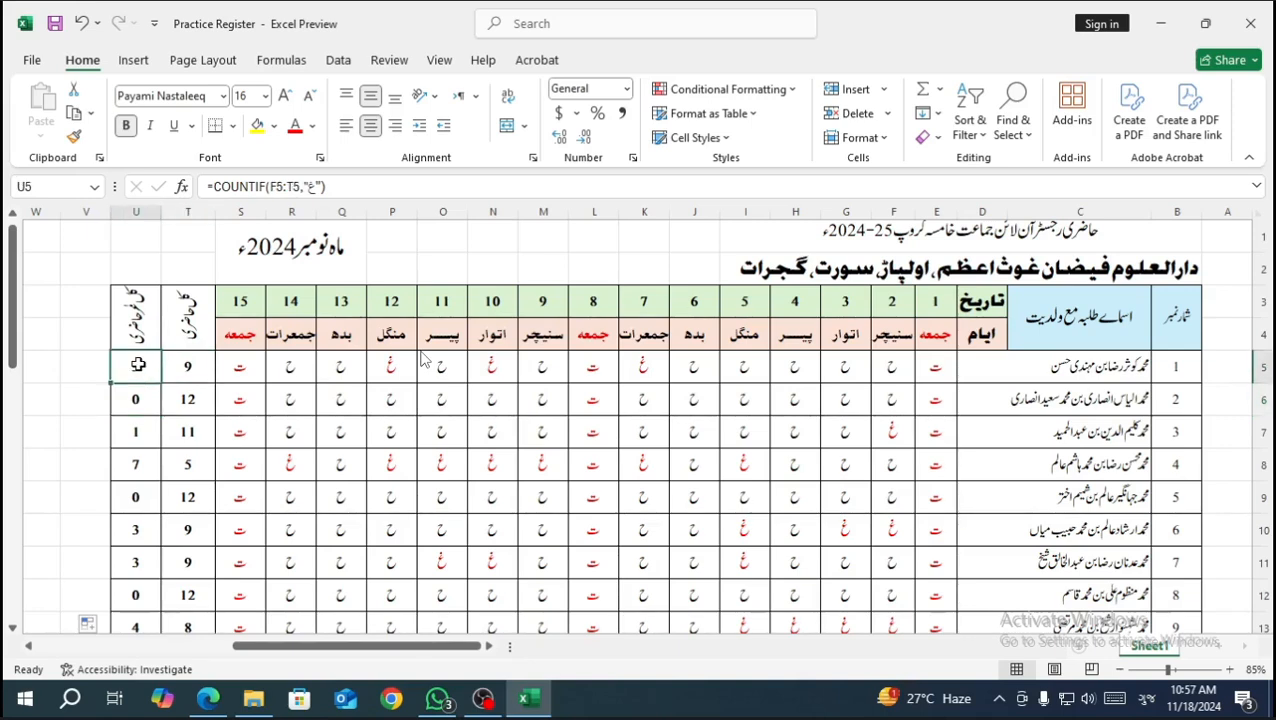
{"action": "scroll", "coordinate": [865, 612], "scroll_direction": "down", "scroll_amount": 1}
{"action": "scroll", "coordinate": [865, 612], "scroll_direction": "down", "scroll_amount": 1}
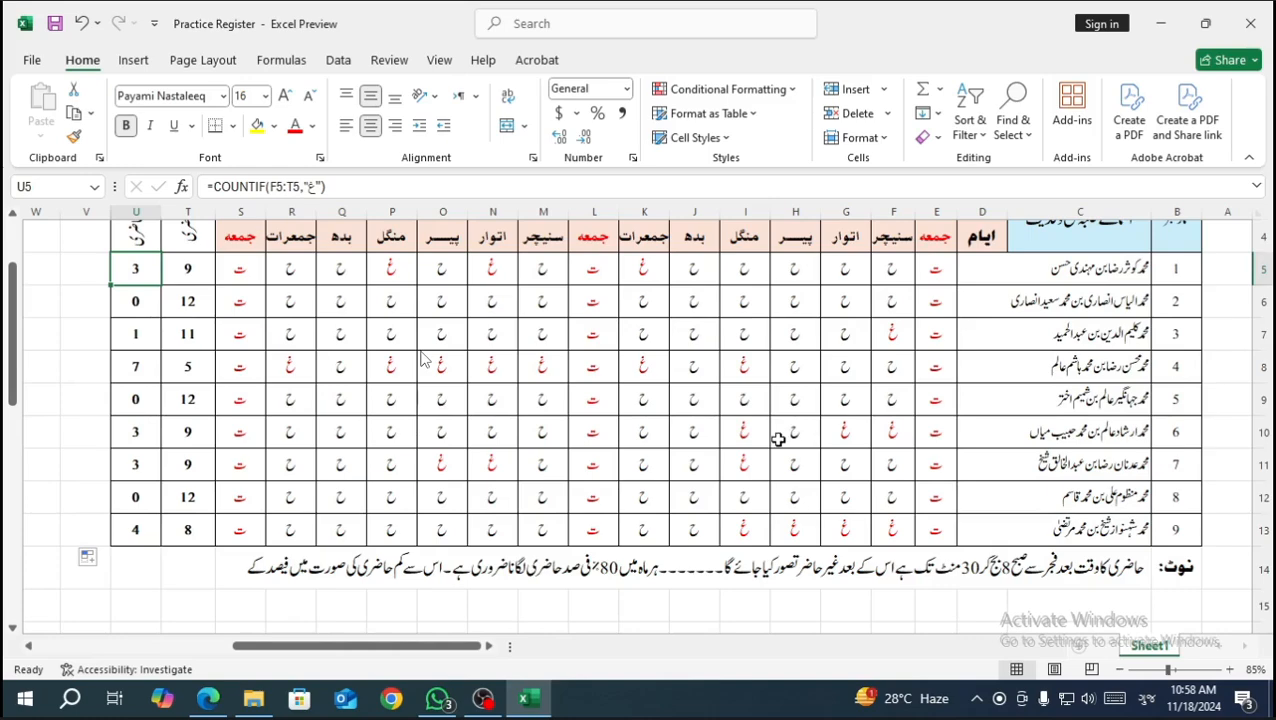
{"action": "scroll", "coordinate": [774, 434], "scroll_direction": "up", "scroll_amount": 1}
{"action": "scroll", "coordinate": [774, 432], "scroll_direction": "down", "scroll_amount": 1}
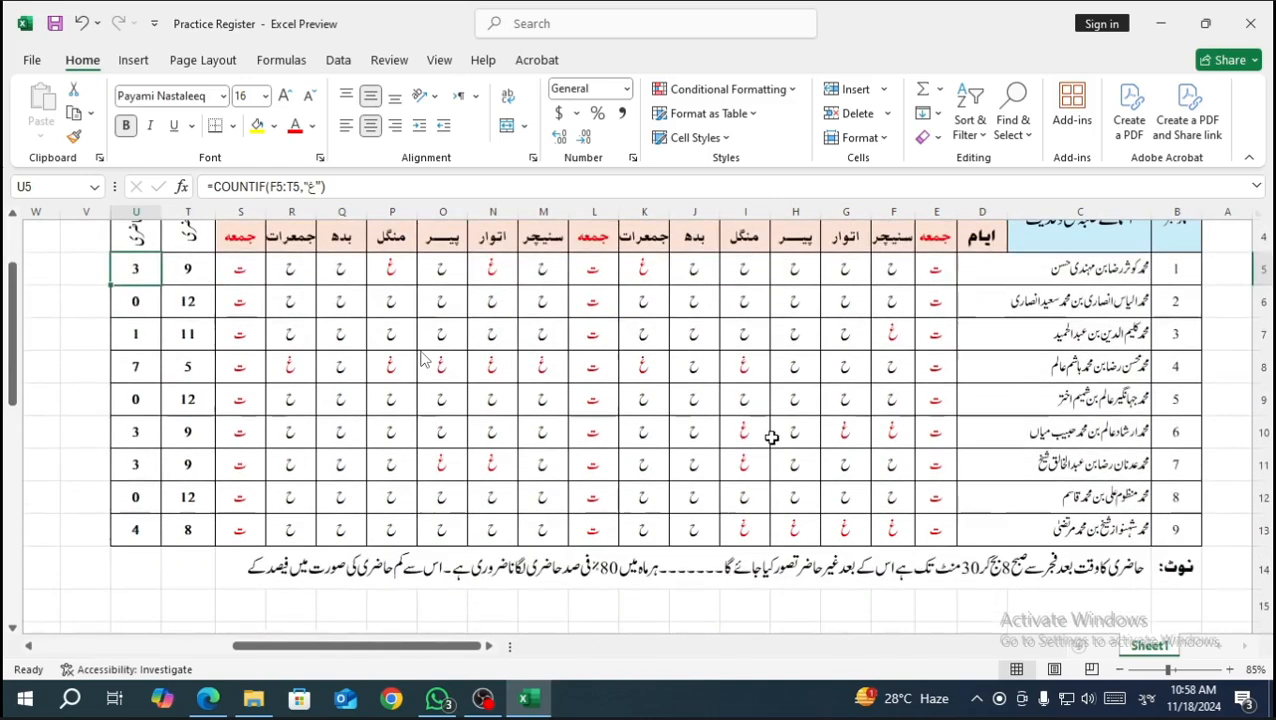
{"action": "scroll", "coordinate": [336, 361], "scroll_direction": "up", "scroll_amount": 1}
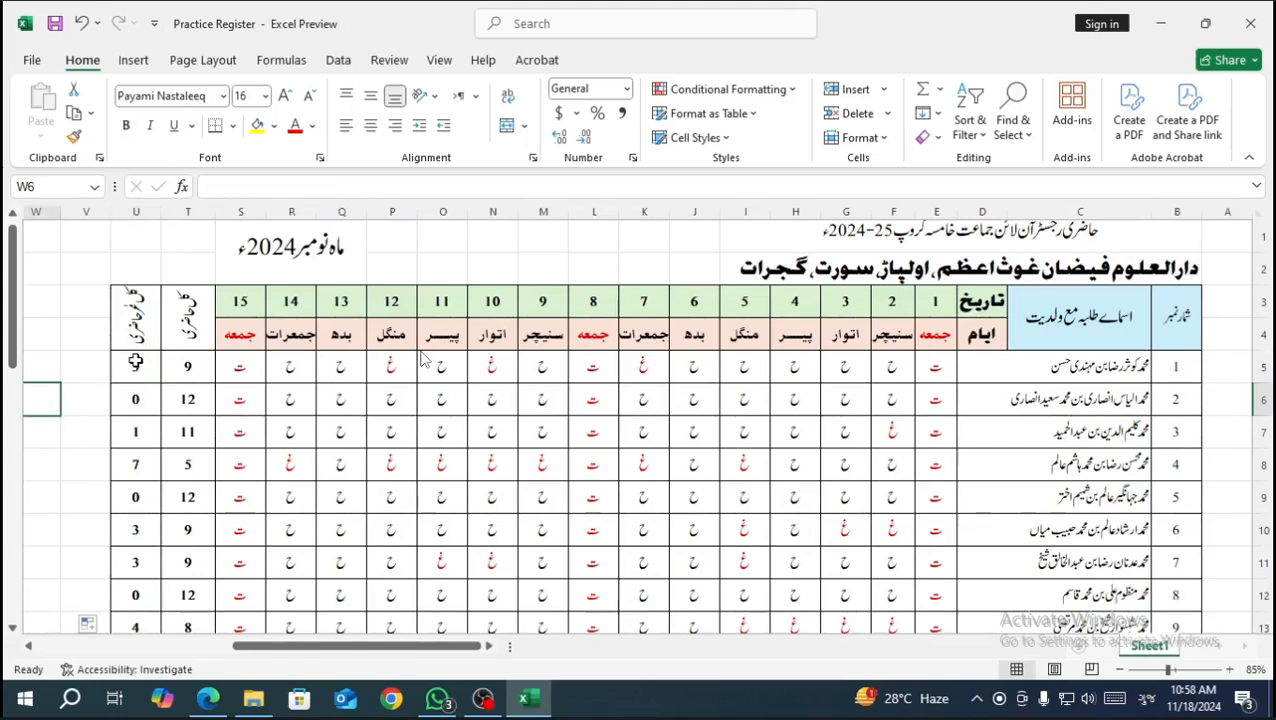
Examine the attendance formula in T5 and the first student's marks in E5:S5 that it counts.
{"action": "left_click", "coordinate": [190, 372]}
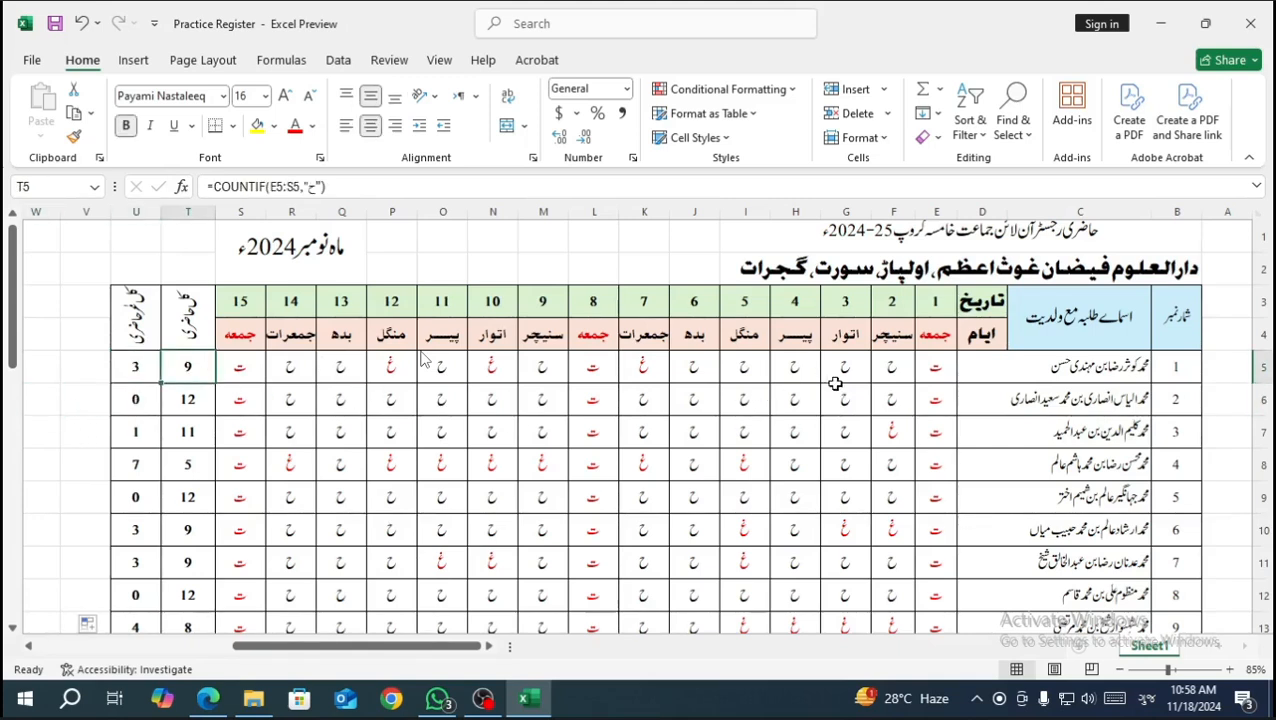
{"action": "left_click_drag", "start_coordinate": [890, 370], "coordinate": [645, 370]}
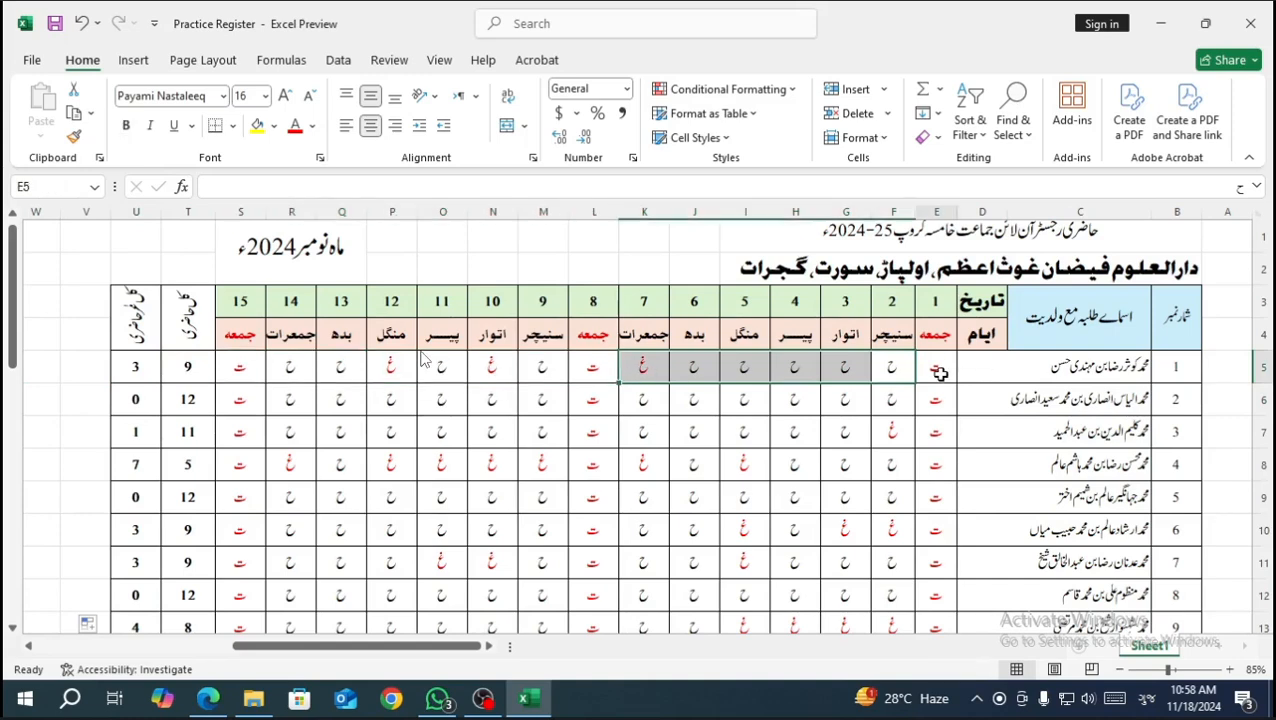
{"action": "left_click_drag", "start_coordinate": [936, 367], "coordinate": [228, 374]}
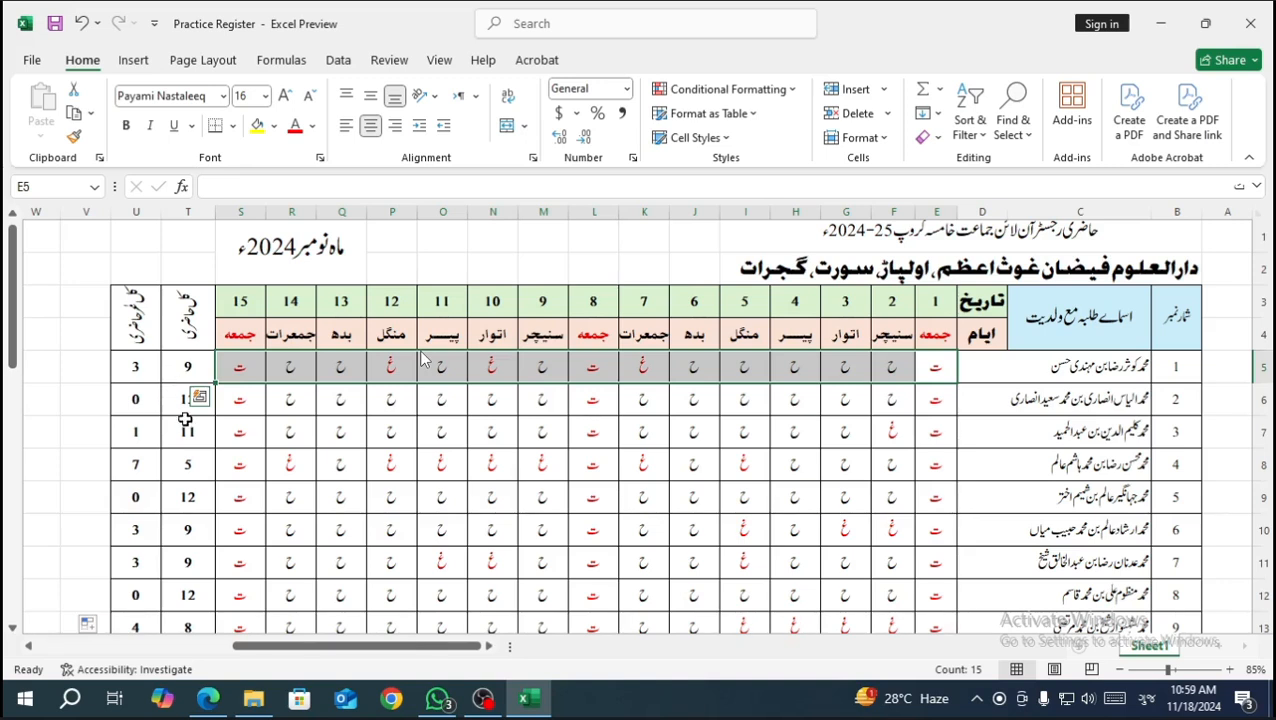
Test the totals by changing the first student's day 7 mark in K5 to "ح", and undo that change.
{"action": "left_click", "coordinate": [290, 432]}
{"action": "left_click", "coordinate": [646, 434]}
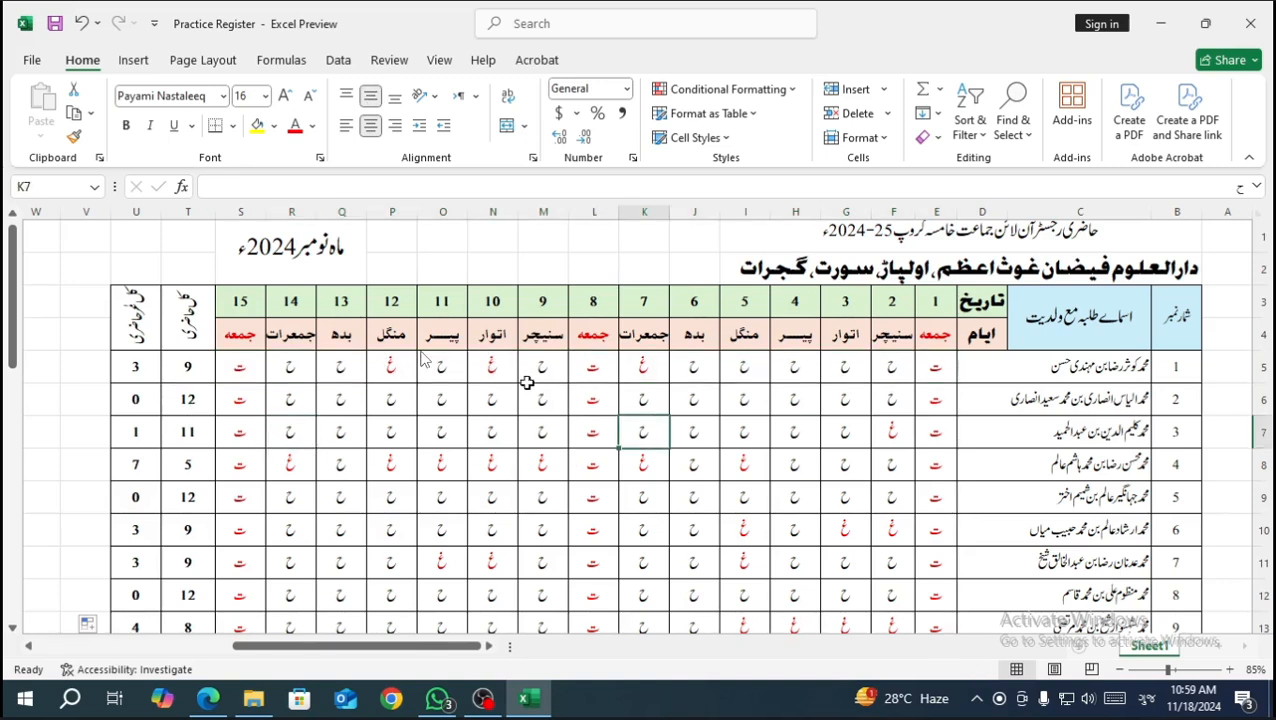
{"action": "left_click", "coordinate": [527, 380]}
{"action": "left_click", "coordinate": [656, 377]}
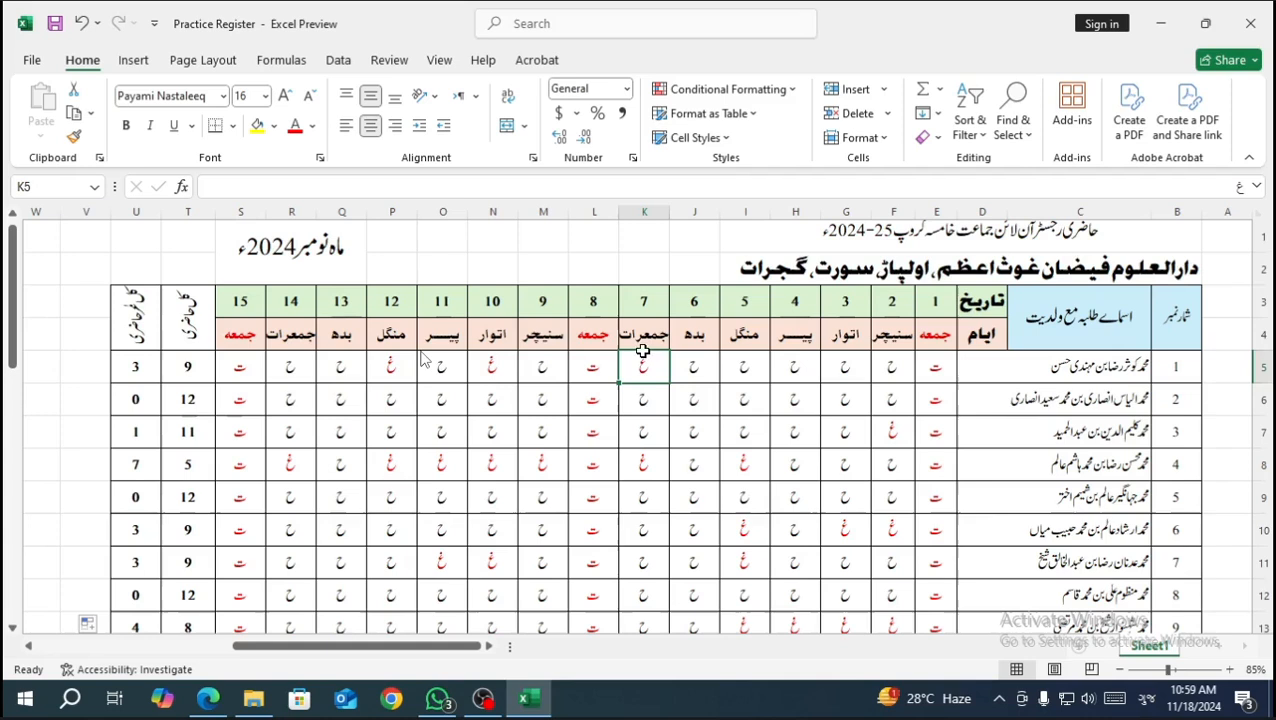
{"action": "left_click", "coordinate": [635, 406]}
{"action": "left_click", "coordinate": [642, 371]}
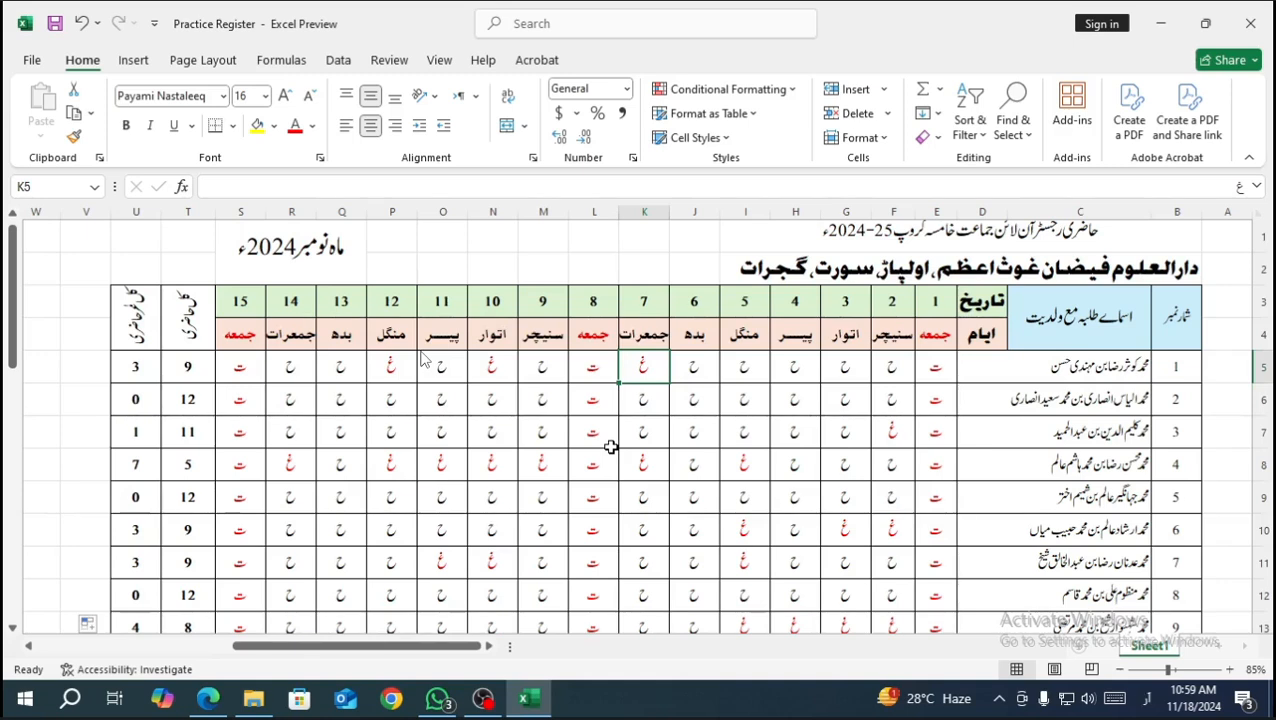
{"action": "type", "text": "ح"}
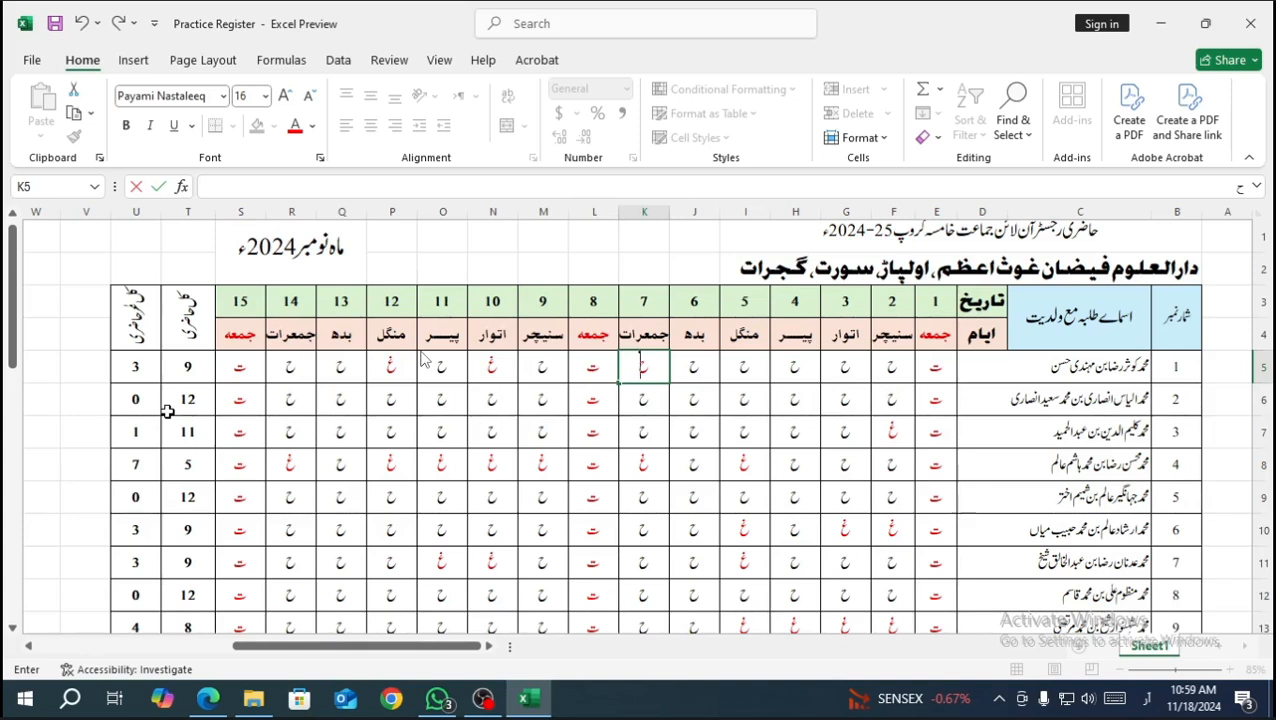
{"action": "key", "text": "Return"}
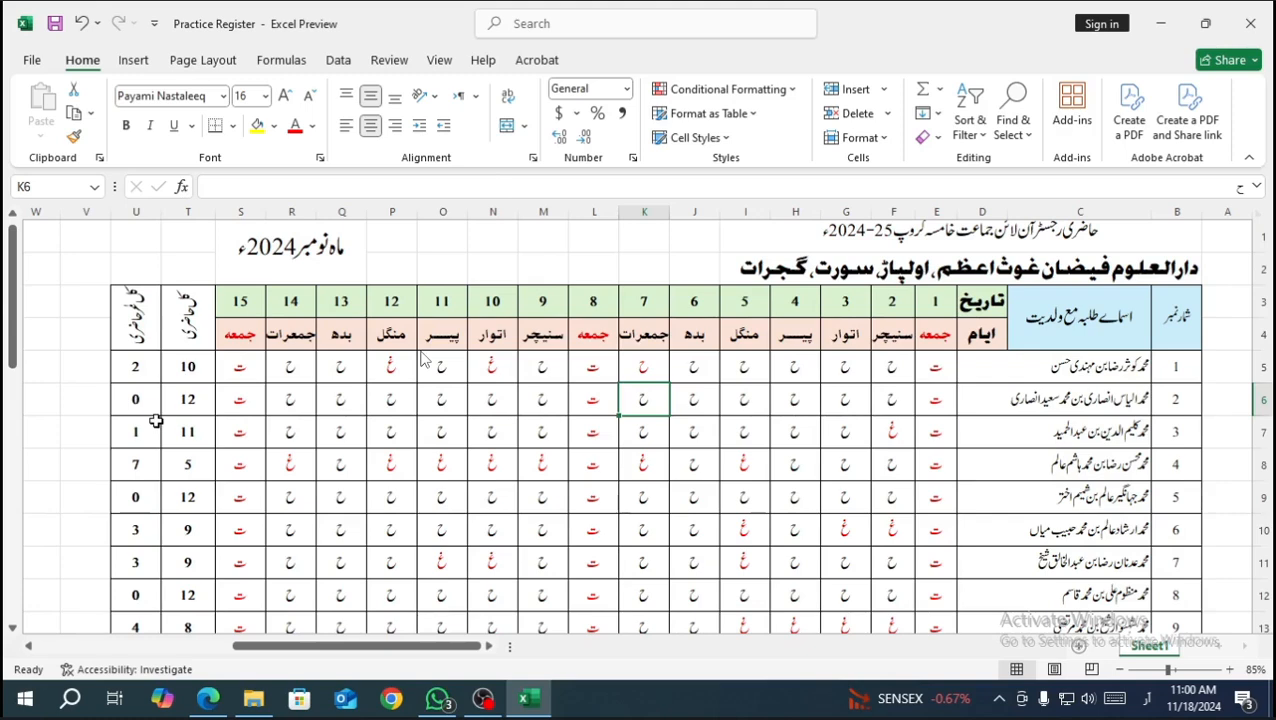
{"action": "key", "text": "ctrl+z"}
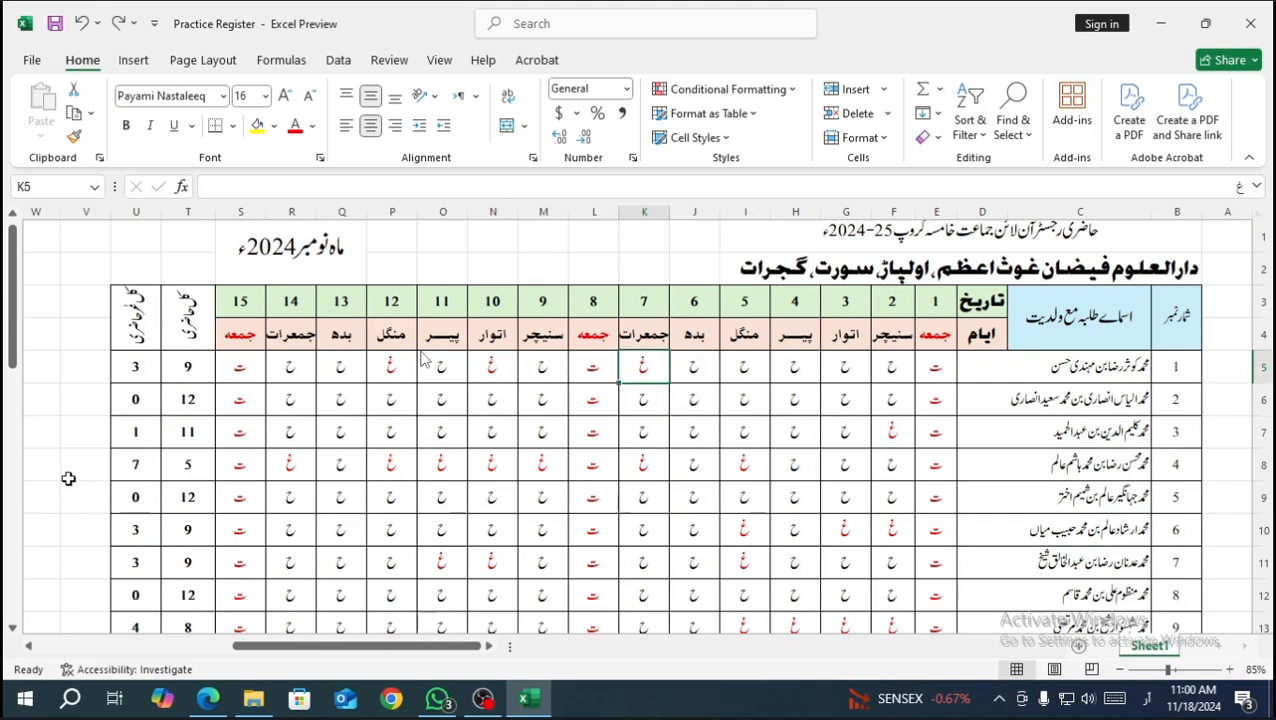
Review all the students' attendance and absence totals and highlight the COUNTIF formula in T5.
{"action": "left_click", "coordinate": [86, 468]}
{"action": "scroll", "coordinate": [167, 472], "scroll_direction": "down", "scroll_amount": 1}
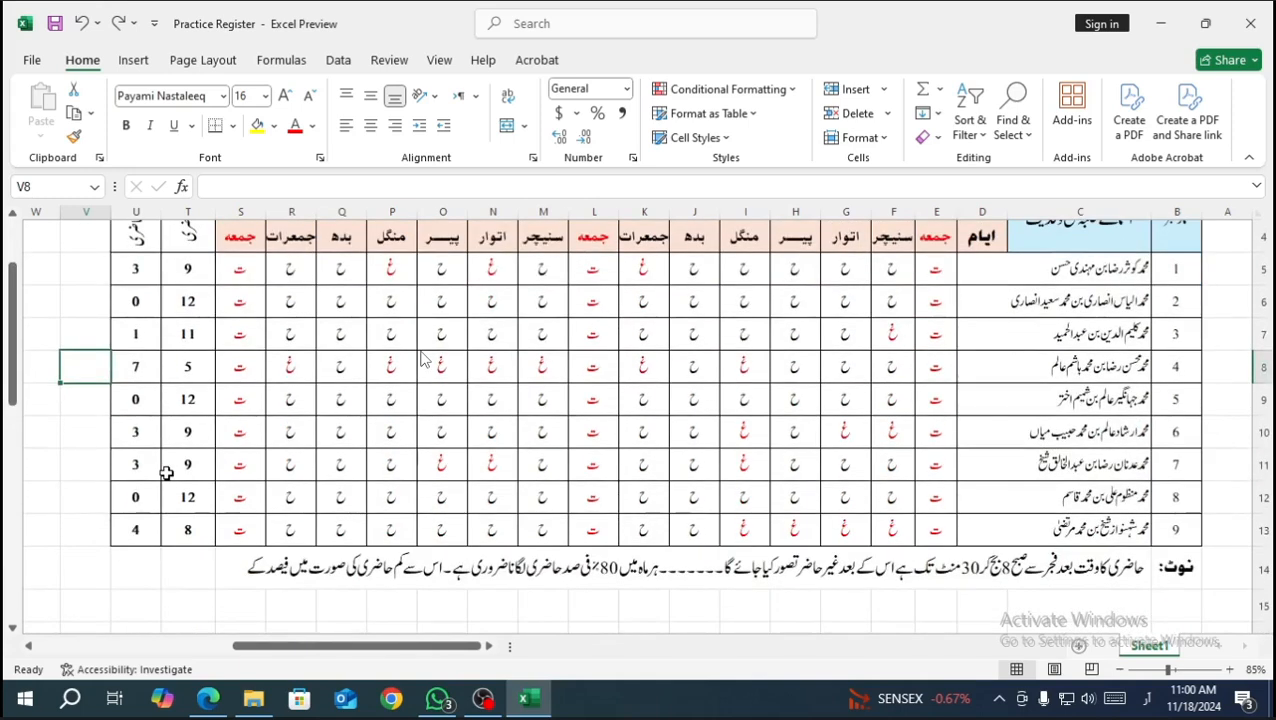
{"action": "scroll", "coordinate": [167, 472], "scroll_direction": "up", "scroll_amount": 1}
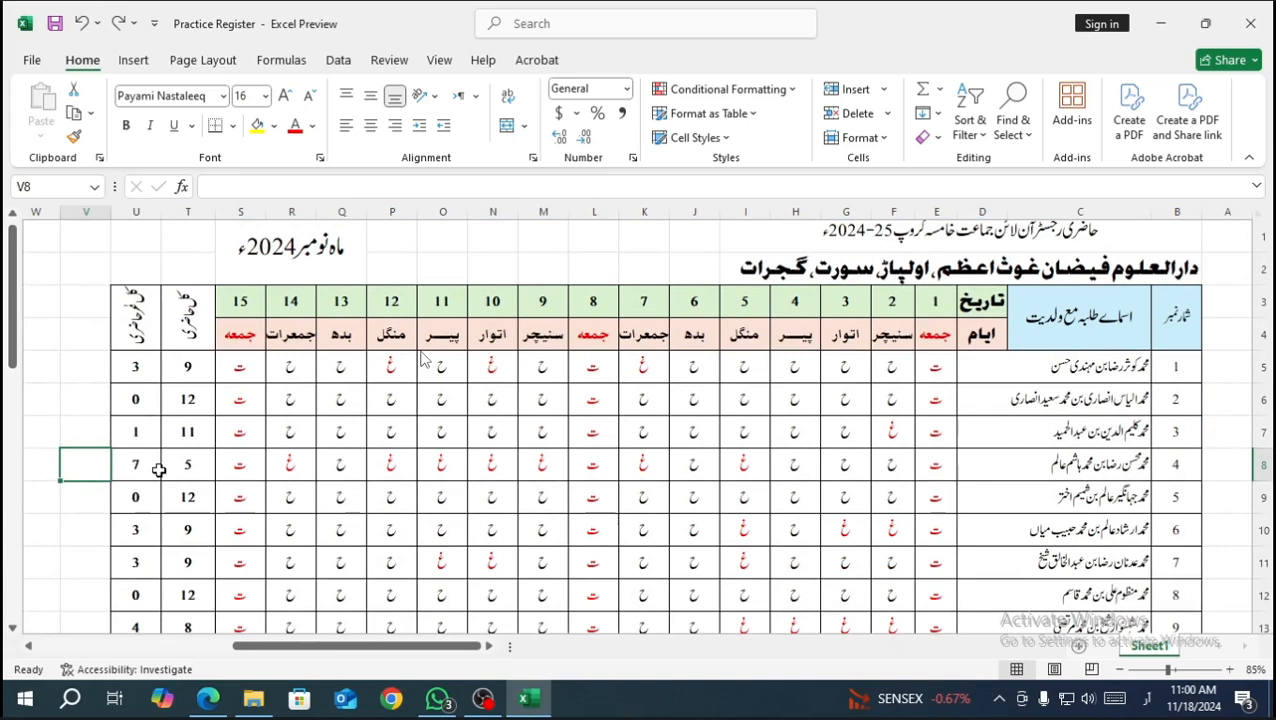
{"action": "left_click", "coordinate": [181, 377]}
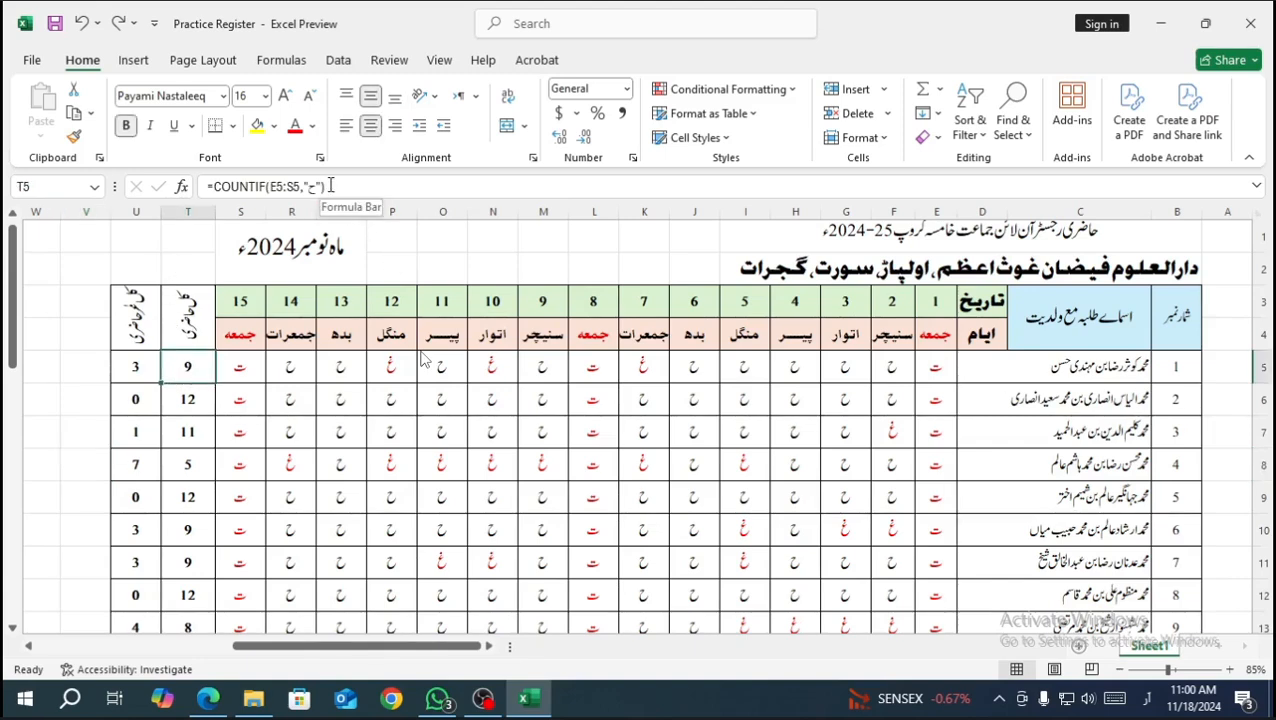
{"action": "left_click_drag", "start_coordinate": [330, 186], "coordinate": [213, 186]}
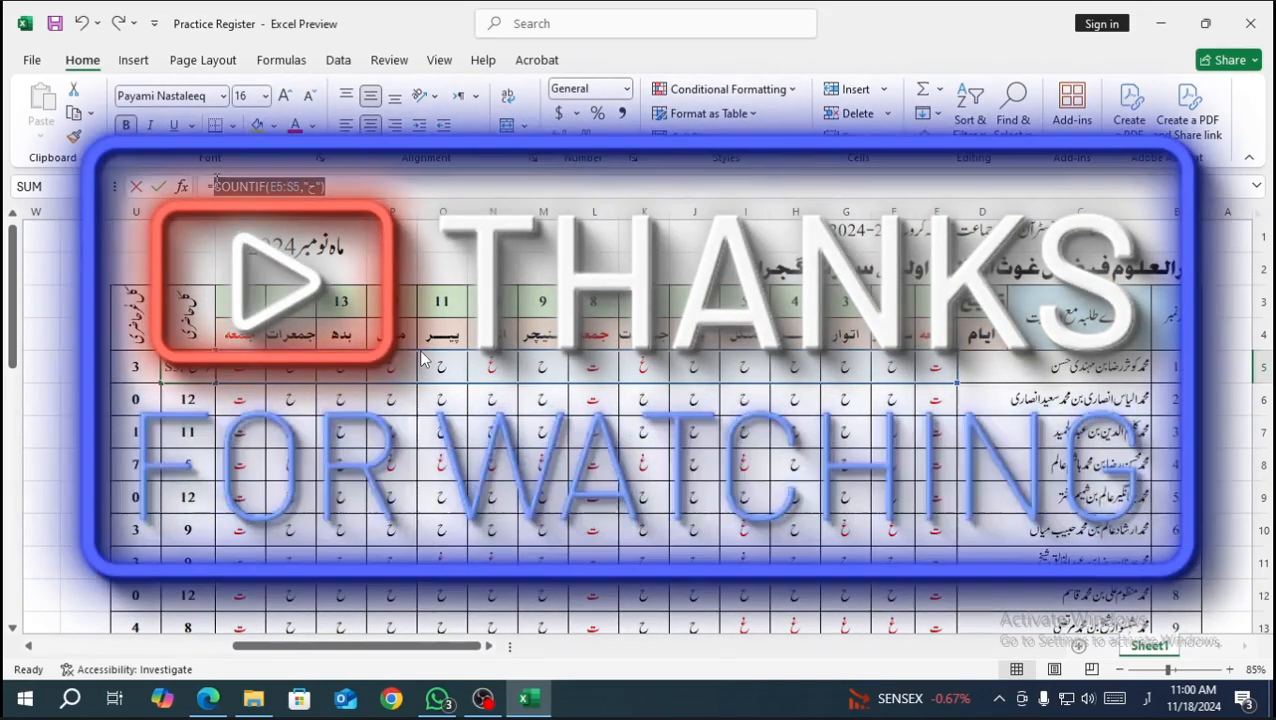
{"action": "left_click", "coordinate": [63, 395]}
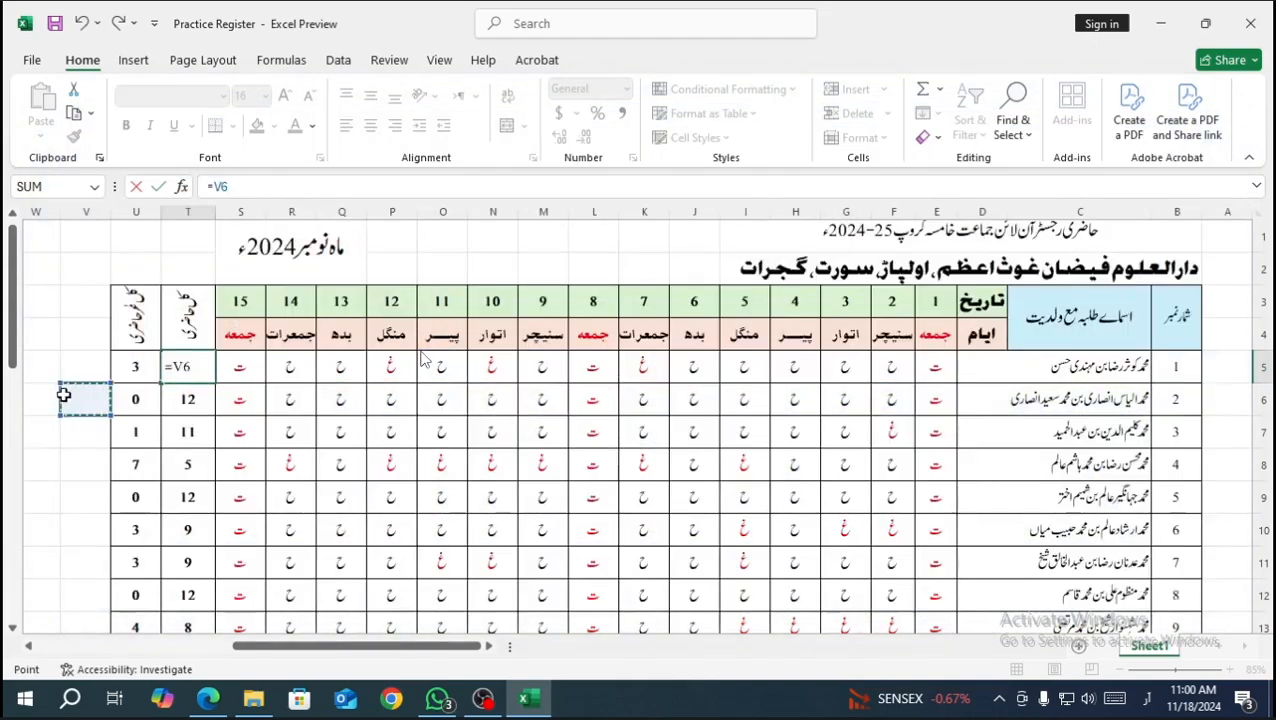